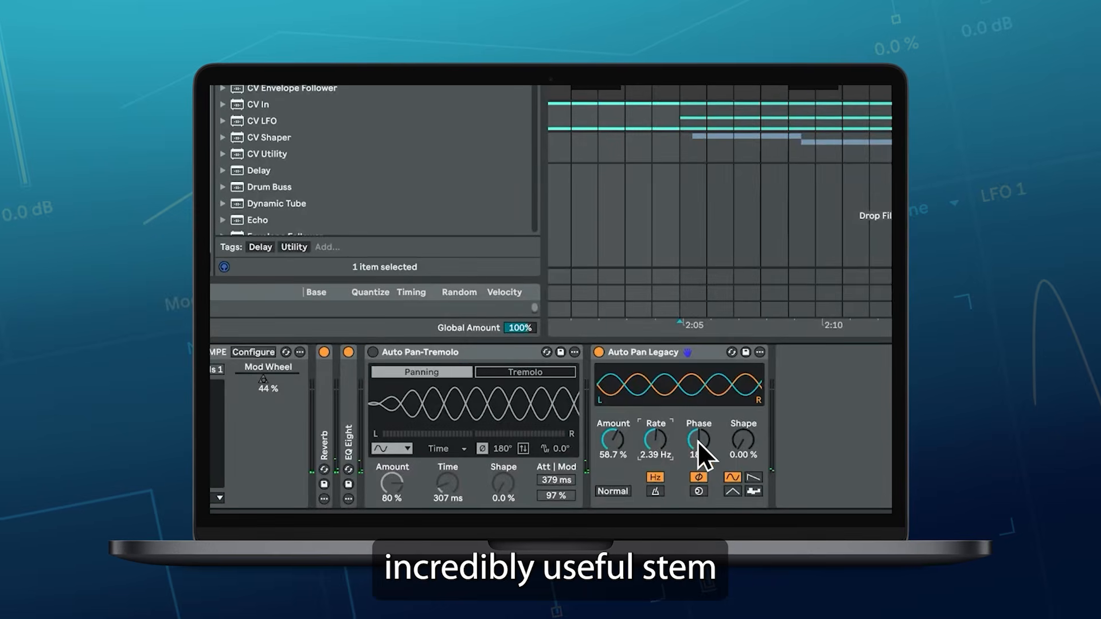
pyautogui.moveTo(697, 442); pyautogui.dragTo(696, 482)
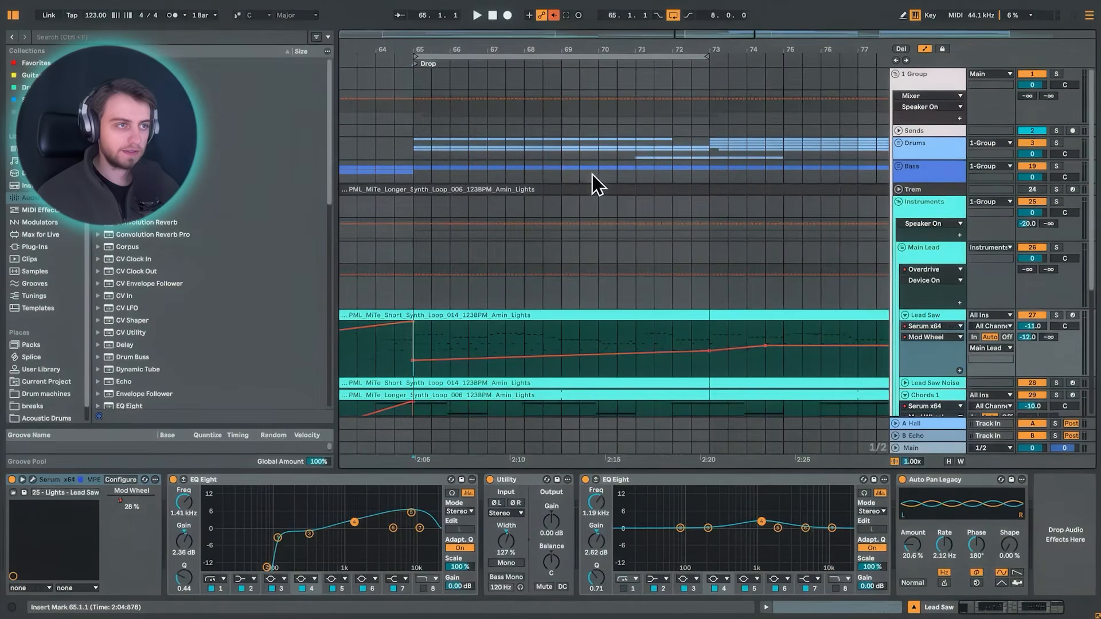
# - Play the Drop section of the full arrangement from bar 65 and stop it near bar 73
pyautogui.scroll(-1, 696, 283)
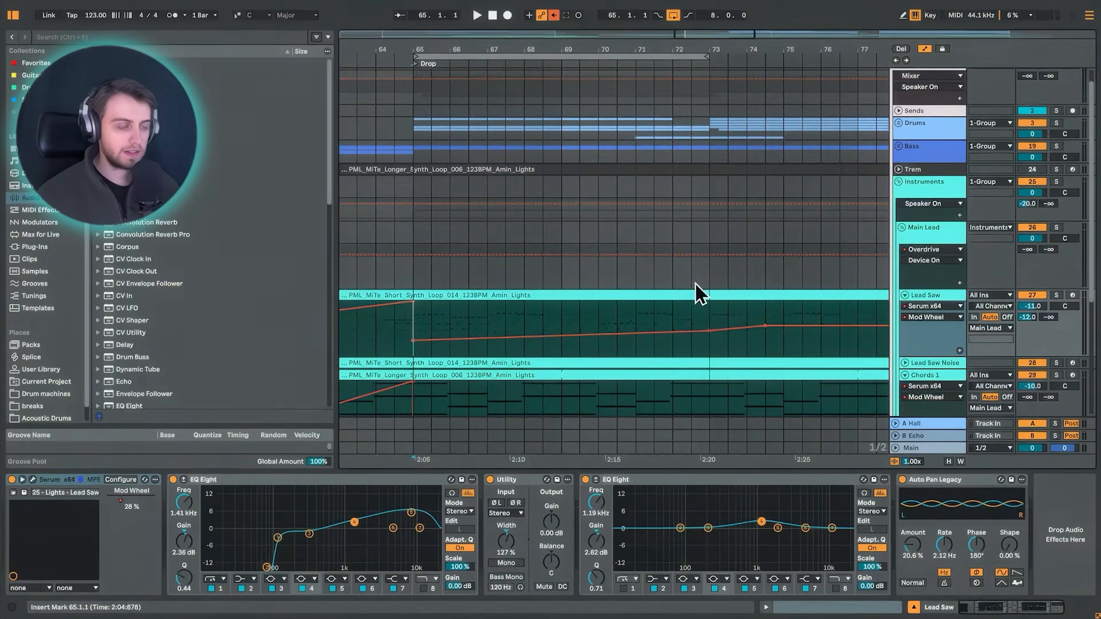
pyautogui.scroll(-4, 695, 294)
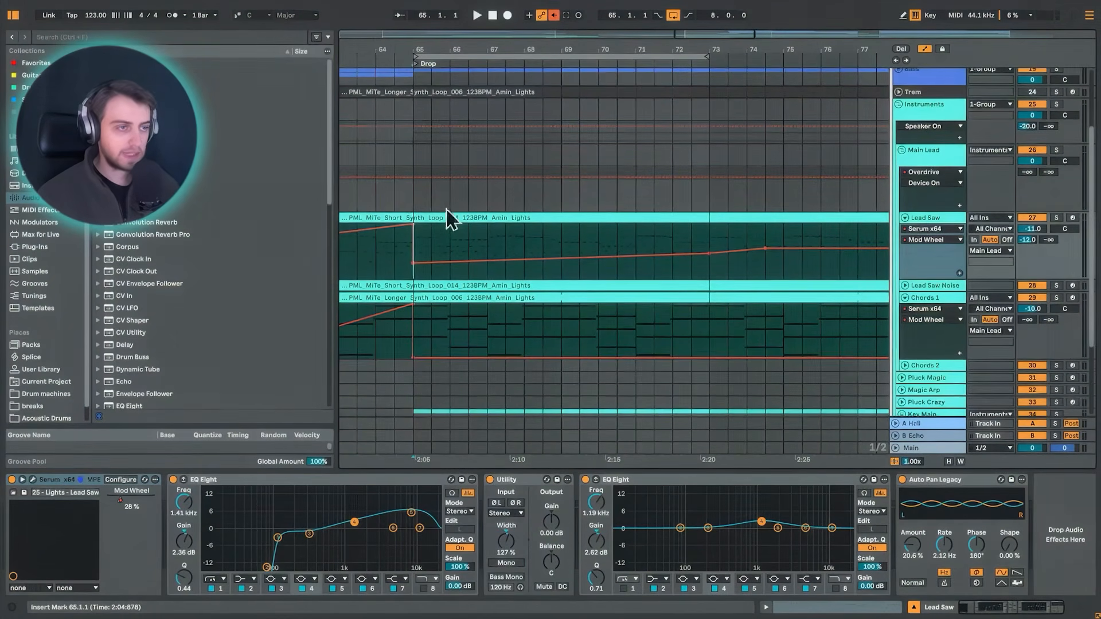
pyautogui.press('space')
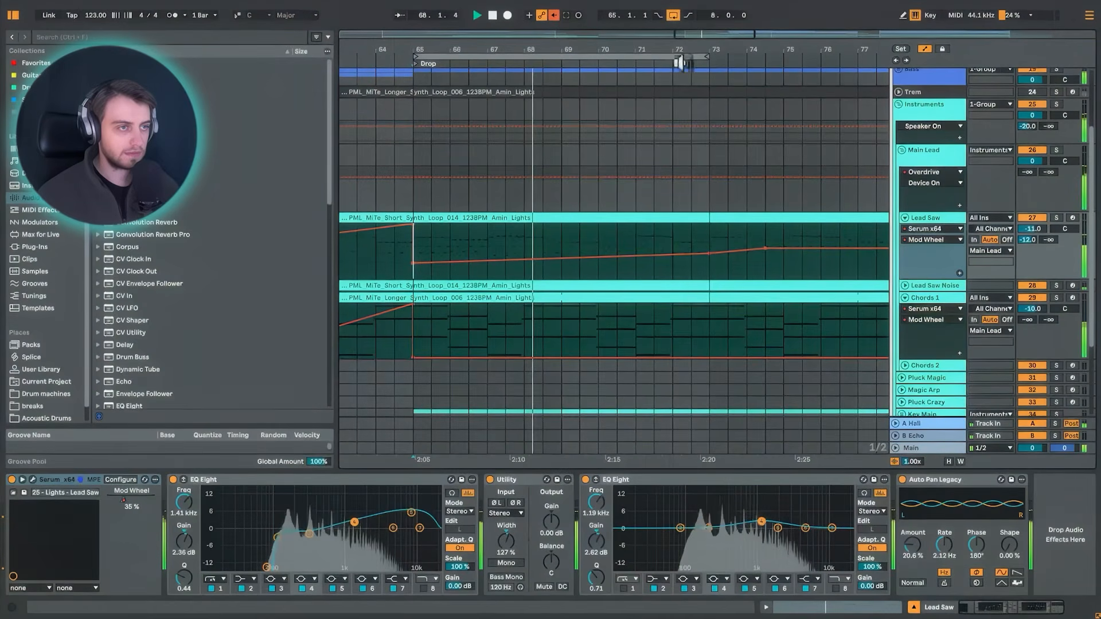
pyautogui.scroll(-1, 680, 155)
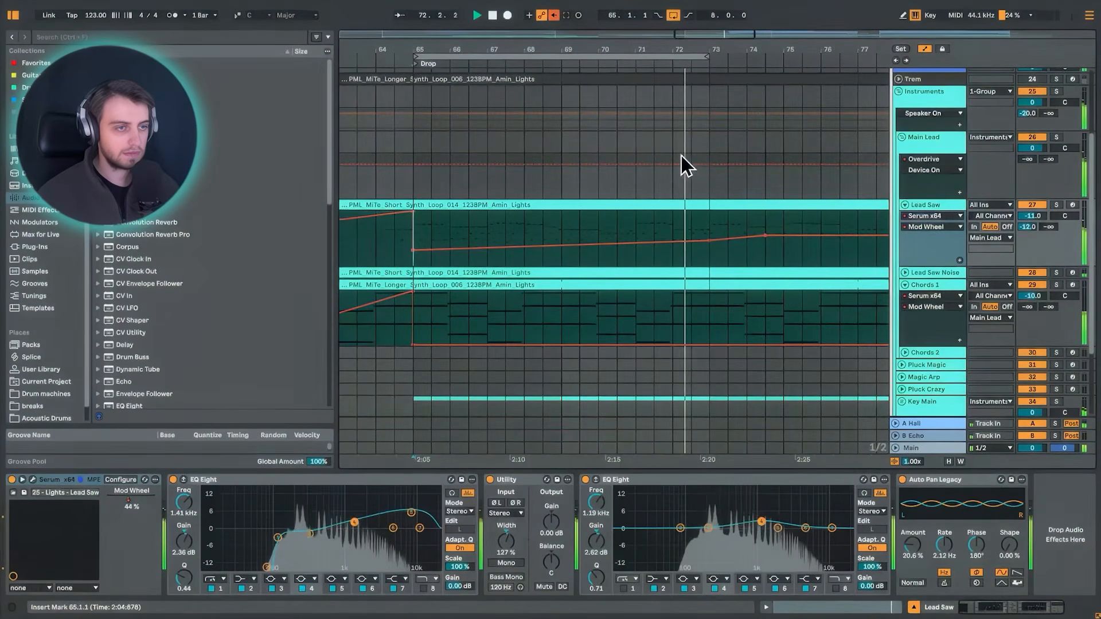
pyautogui.scroll(4, 634, 121)
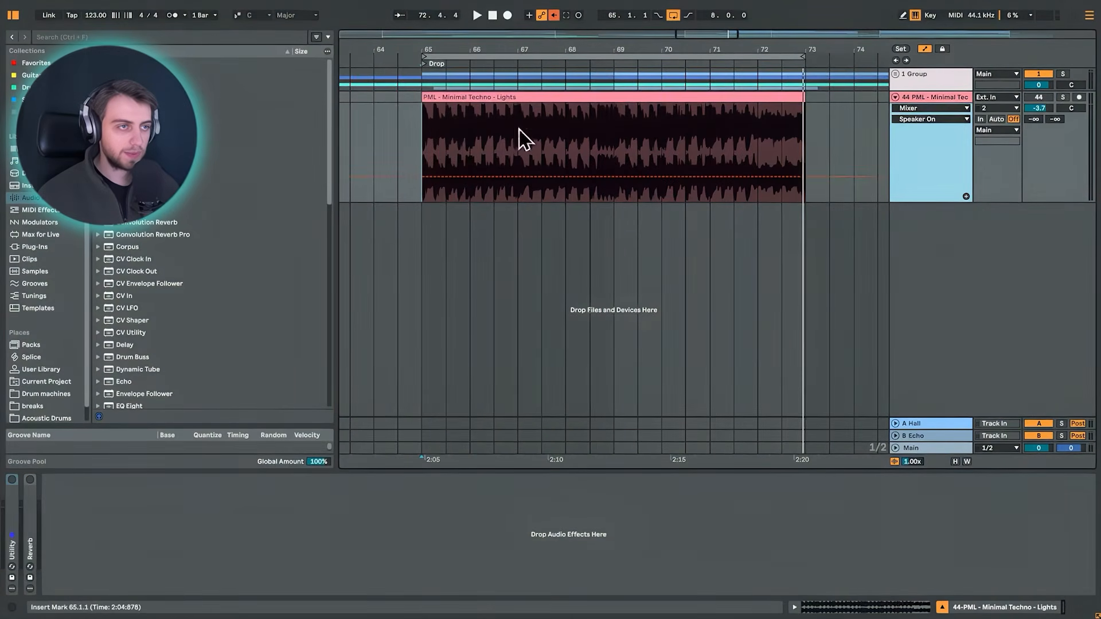
pyautogui.press('space')
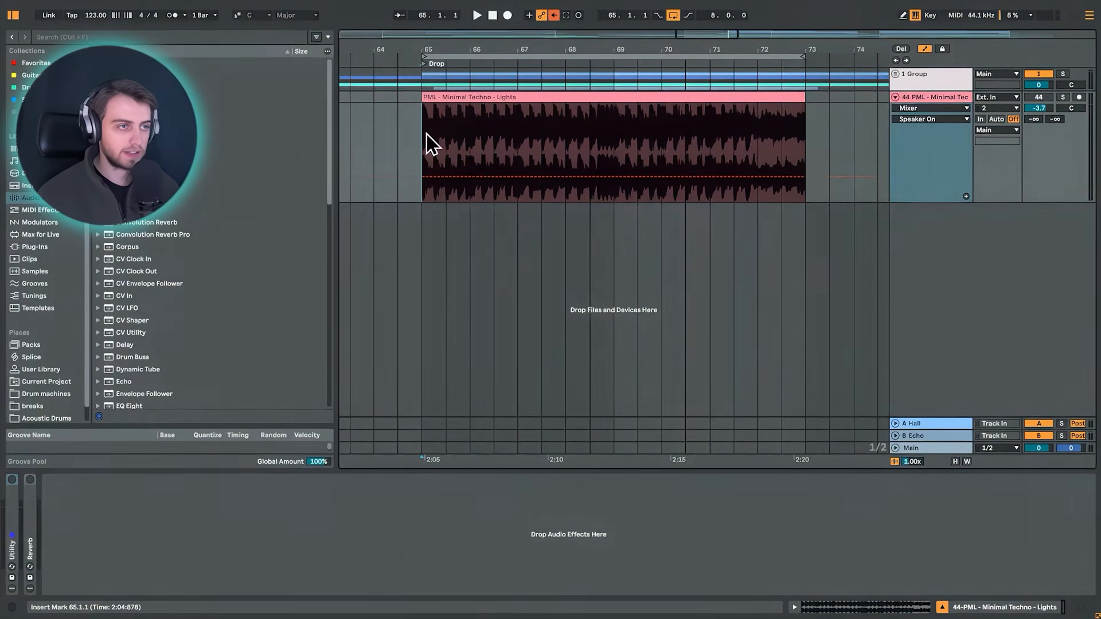
# - Solo the PML - Minimal Techno audio track and switch off the audio effect rack on the Main track
pyautogui.click(945, 96)
pyautogui.click(13, 480)
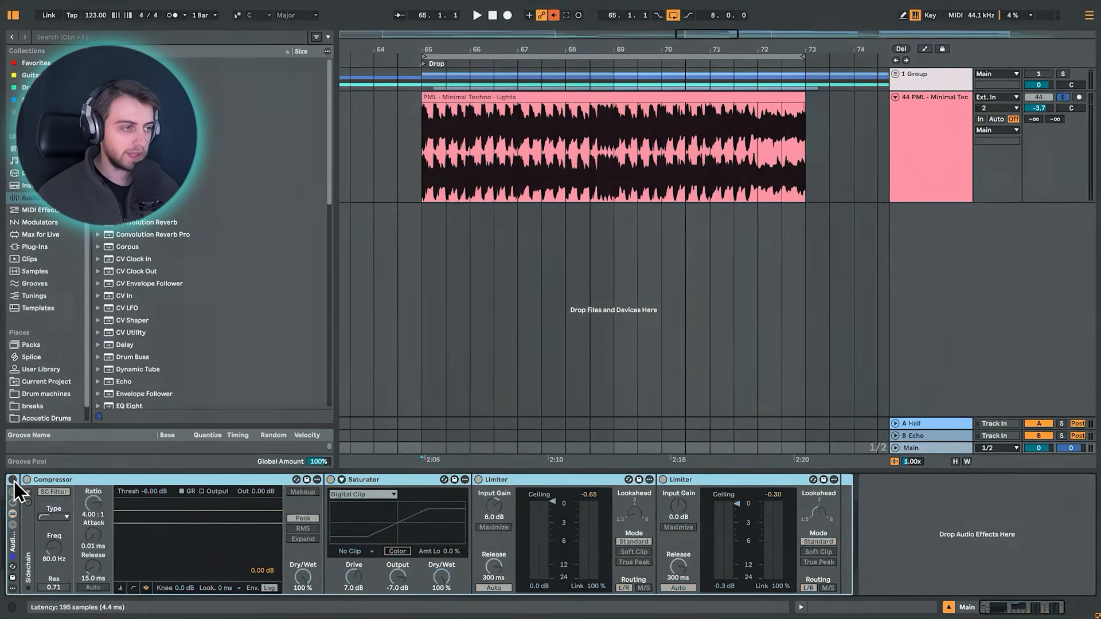
pyautogui.click(349, 321)
# - Play the PML - Minimal Techno - Lights clip across bars 65 to 73 and set its track volume to -3.0 dB
pyautogui.moveTo(425, 161); pyautogui.dragTo(796, 153)
pyautogui.press('space')
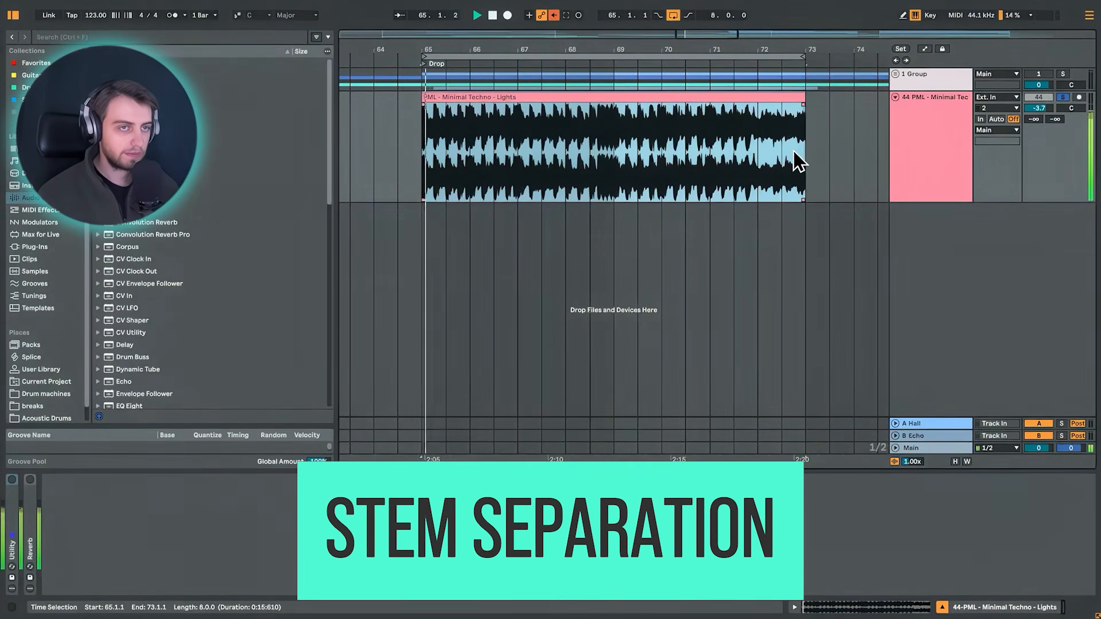
pyautogui.moveTo(1042, 109); pyautogui.dragTo(1042, 104)
pyautogui.press('space')
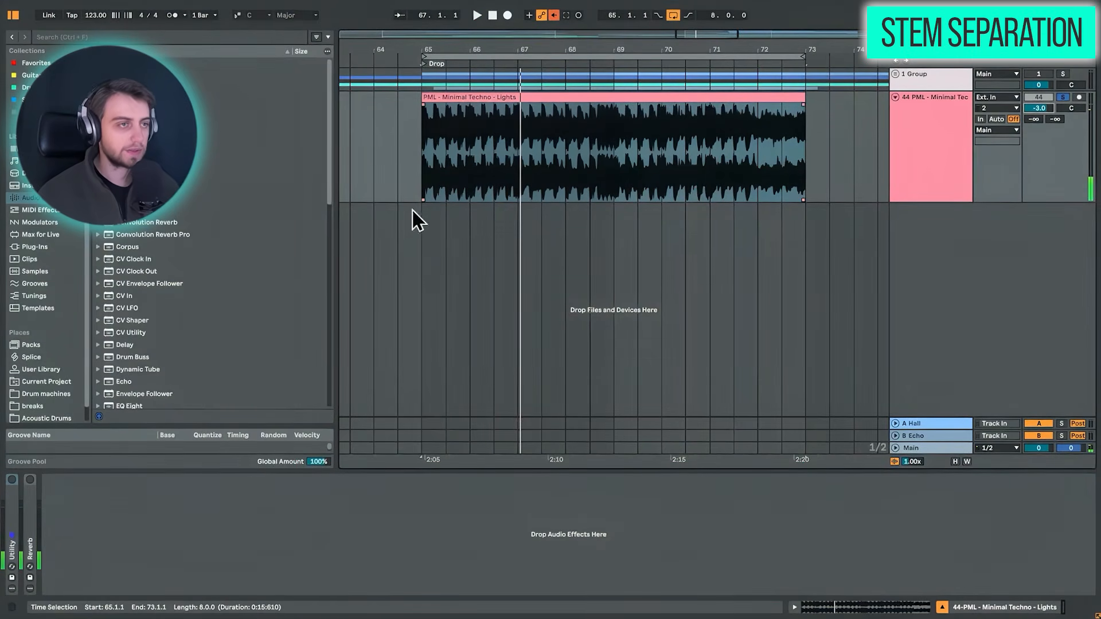
# - Open the stem separation settings for the PML - Minimal Techno - Lights clip
pyautogui.click(475, 132)
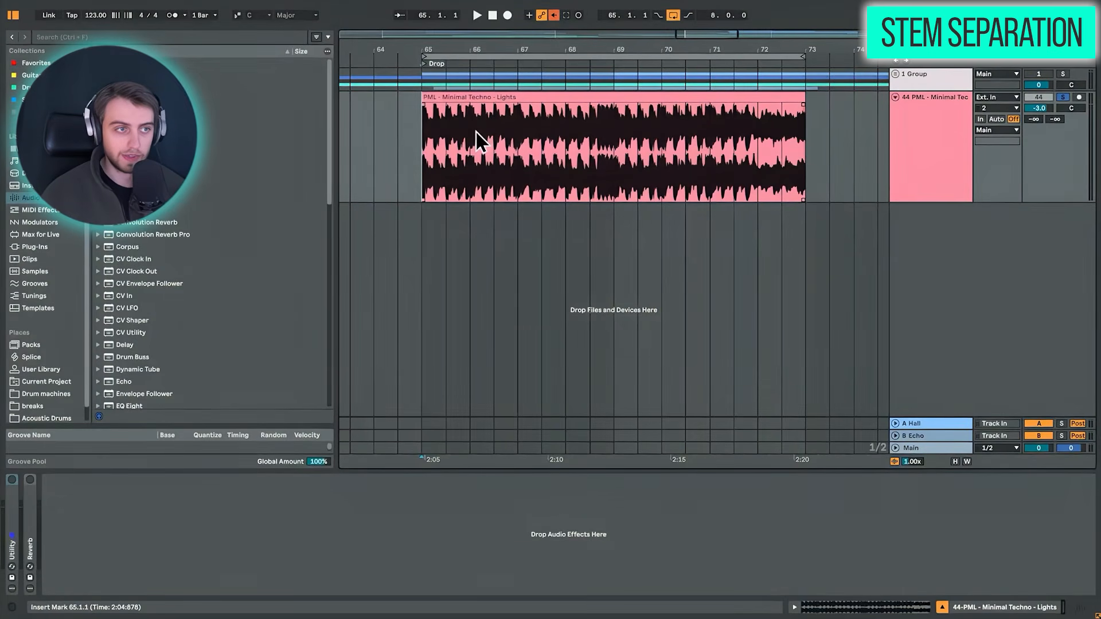
pyautogui.click(475, 98)
pyautogui.rightClick(474, 98)
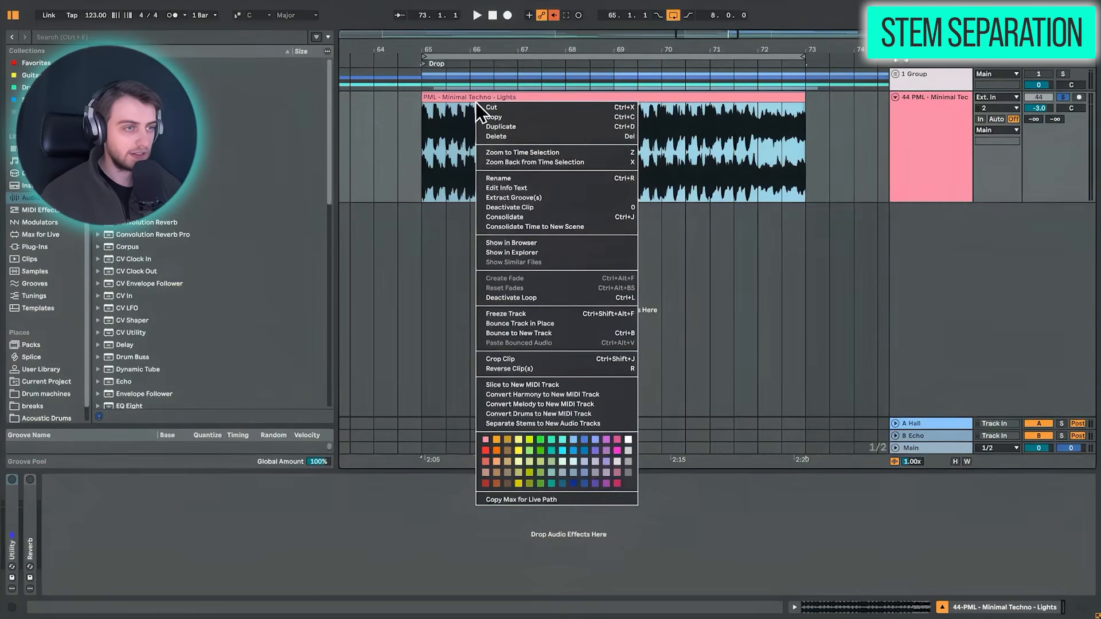
pyautogui.rightClick(491, 97)
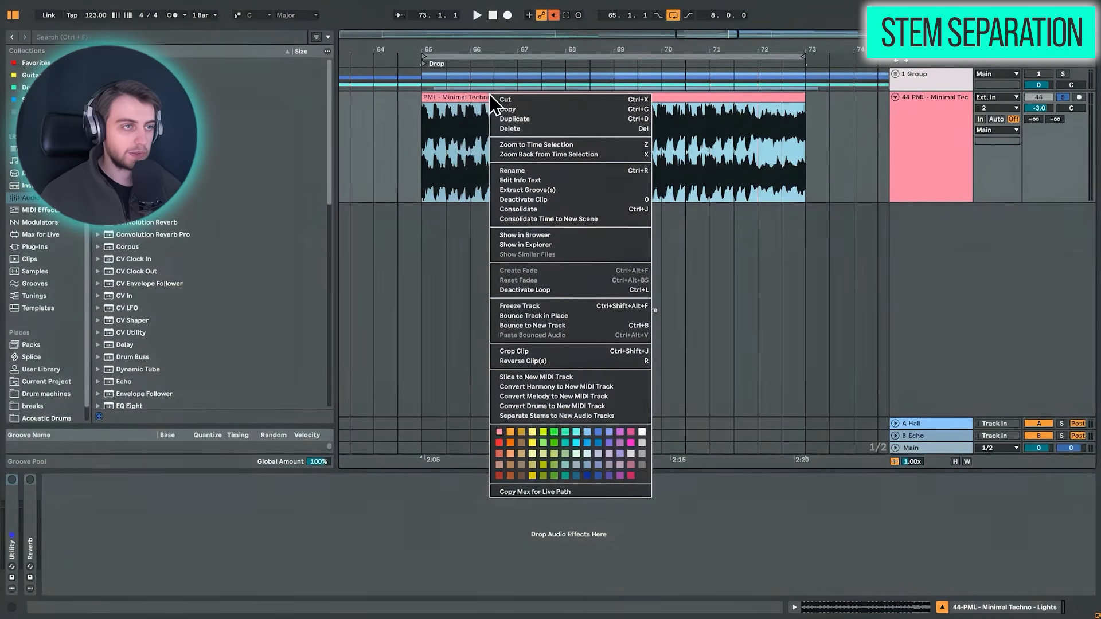
pyautogui.click(614, 416)
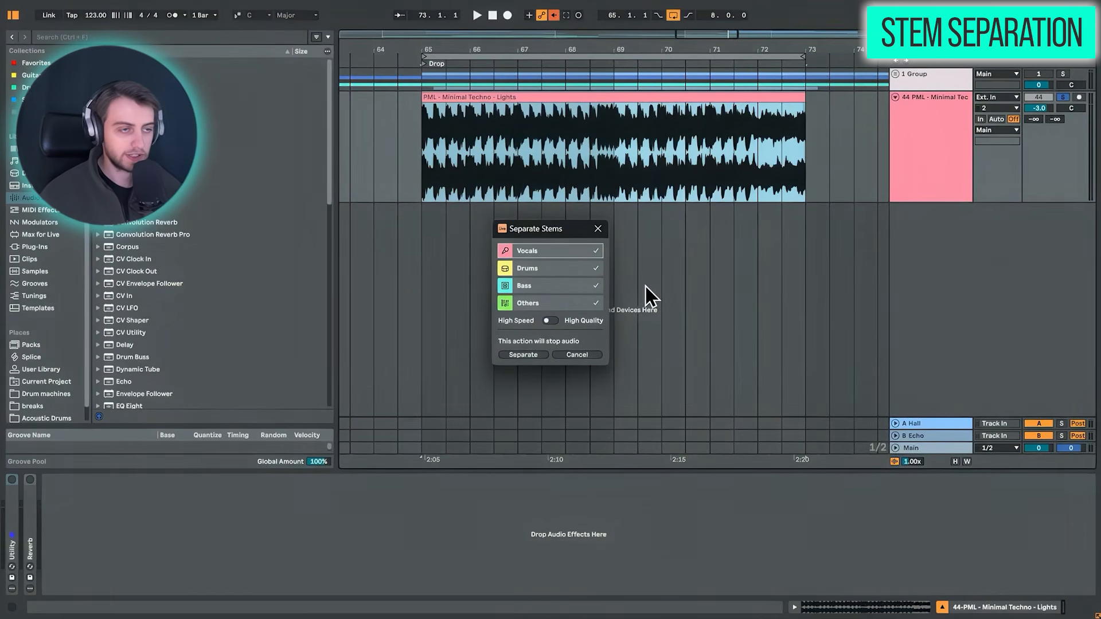
# - Separate the clip into Drums, Bass and Others stems, excluding Vocals and using the High Quality setting
pyautogui.click(596, 251)
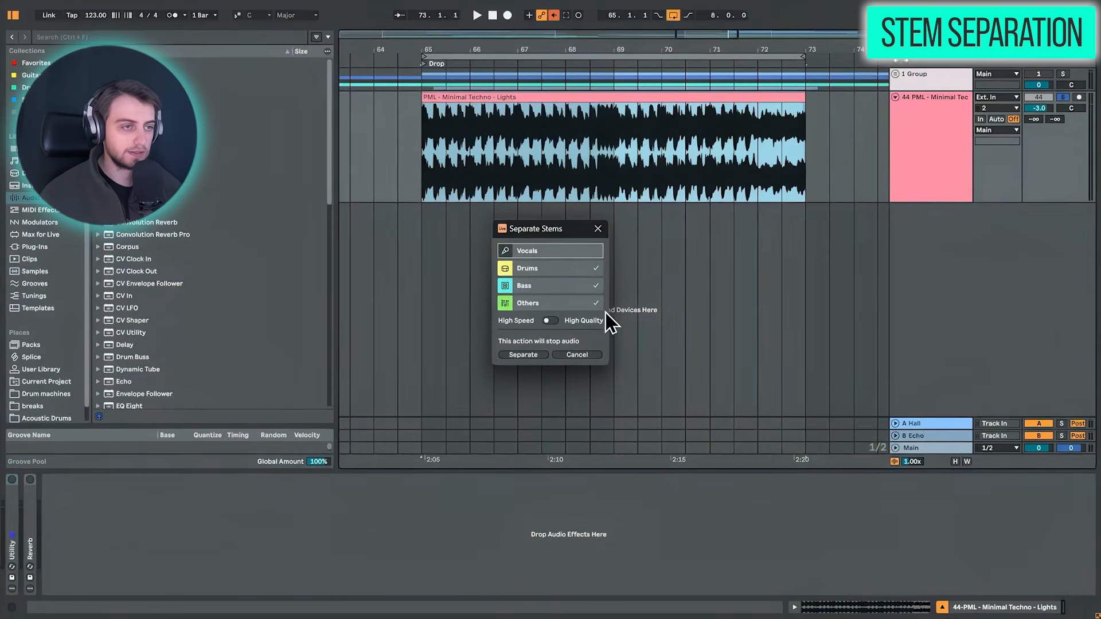
pyautogui.click(549, 321)
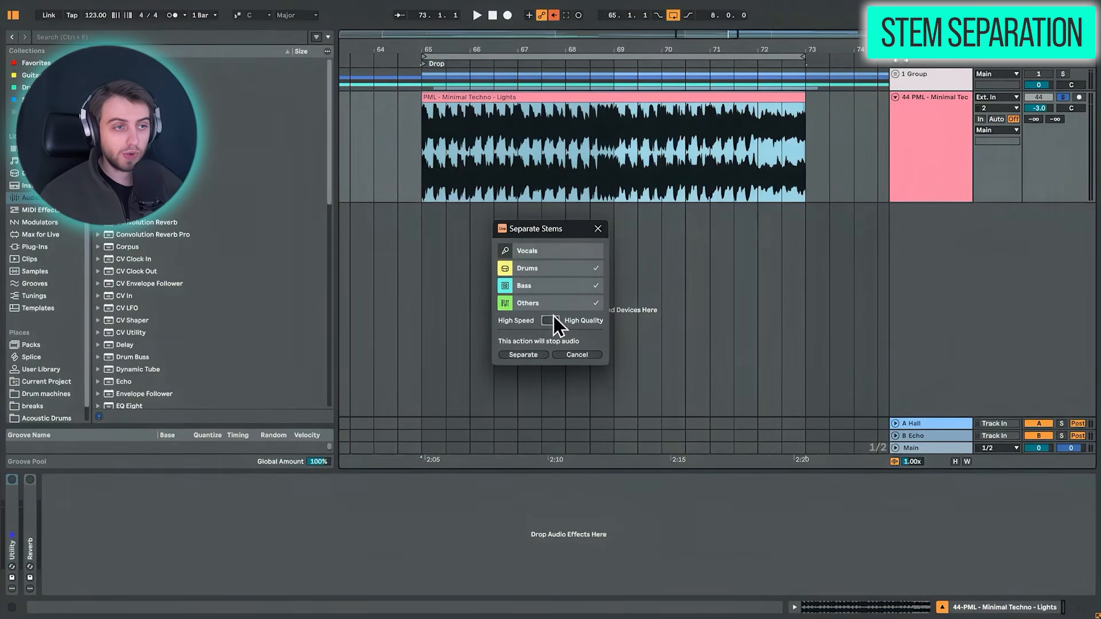
pyautogui.click(549, 319)
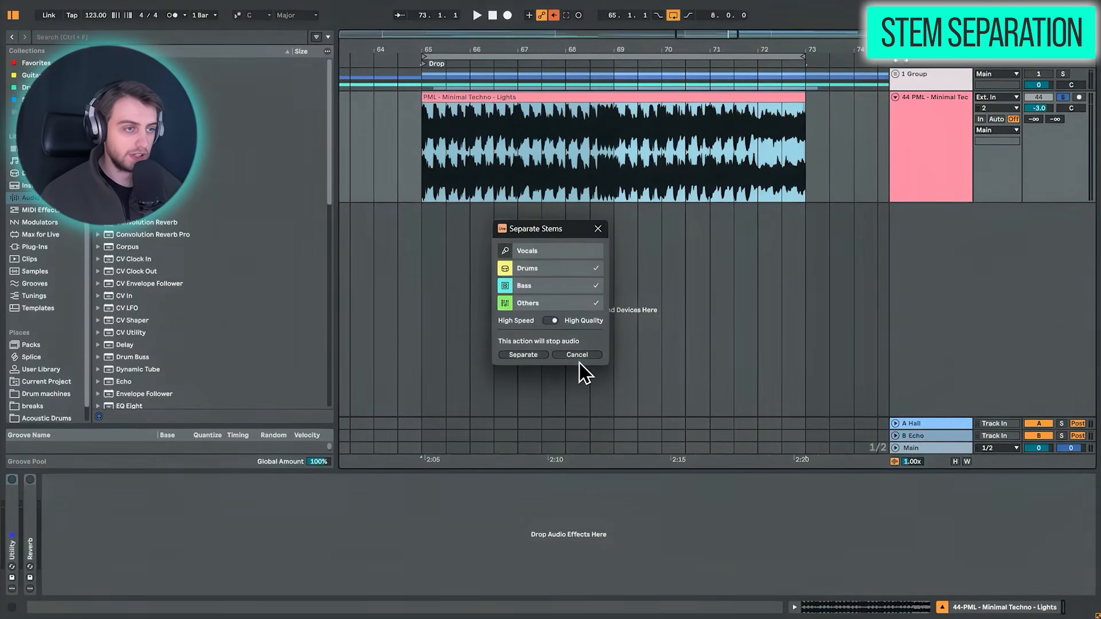
pyautogui.click(519, 355)
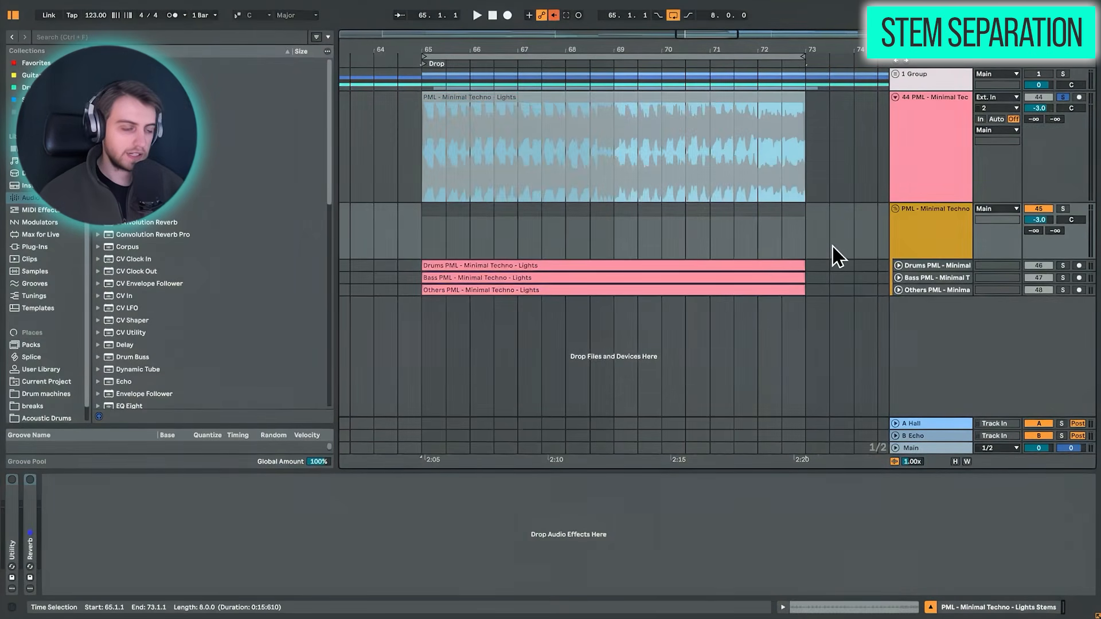
# - Unfold the Drums, Bass and Others stem tracks to show their waveforms
pyautogui.click(898, 266)
pyautogui.click(898, 323)
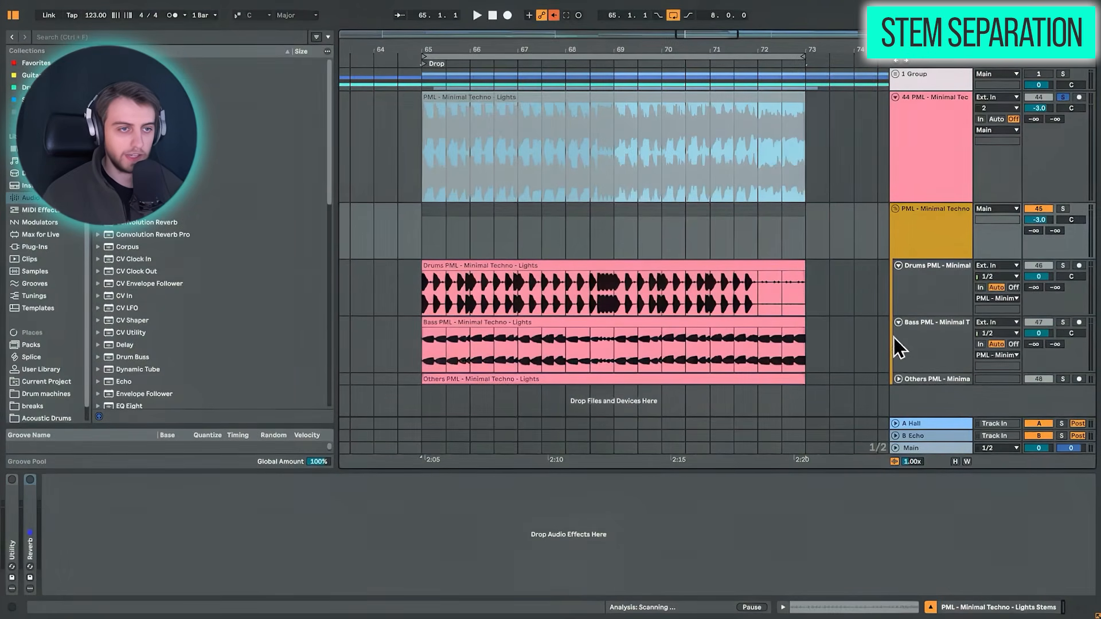
pyautogui.click(898, 378)
pyautogui.scroll(-2, 807, 207)
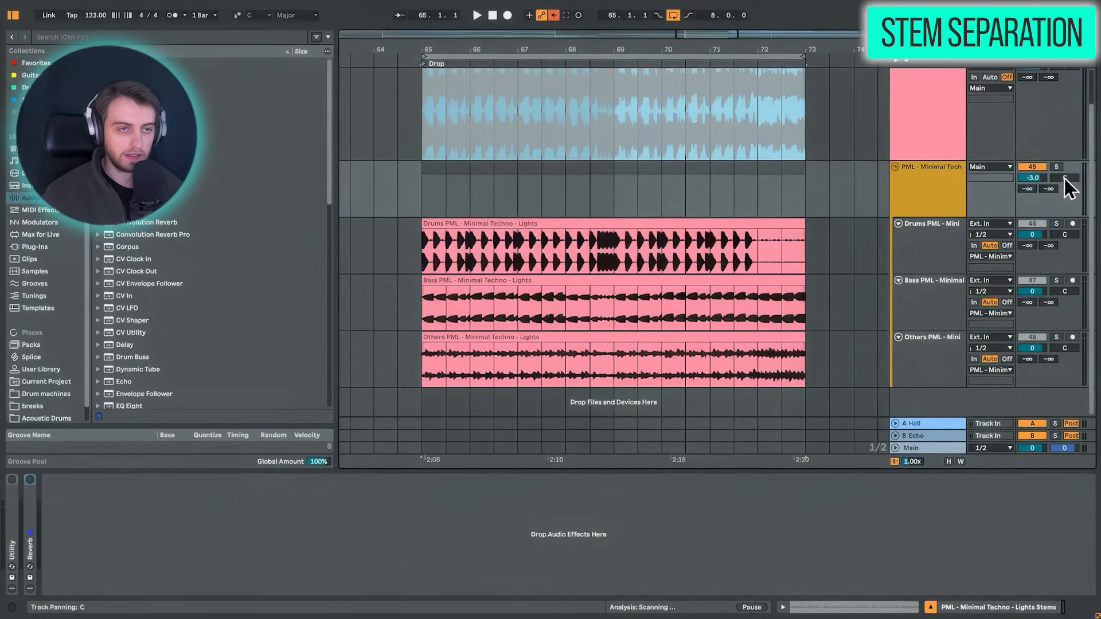
# - Set the stem group's volume to 0 dB and audition the soloed Drums stem from bar 65
pyautogui.click(425, 247)
pyautogui.moveTo(501, 47); pyautogui.dragTo(478, 51)
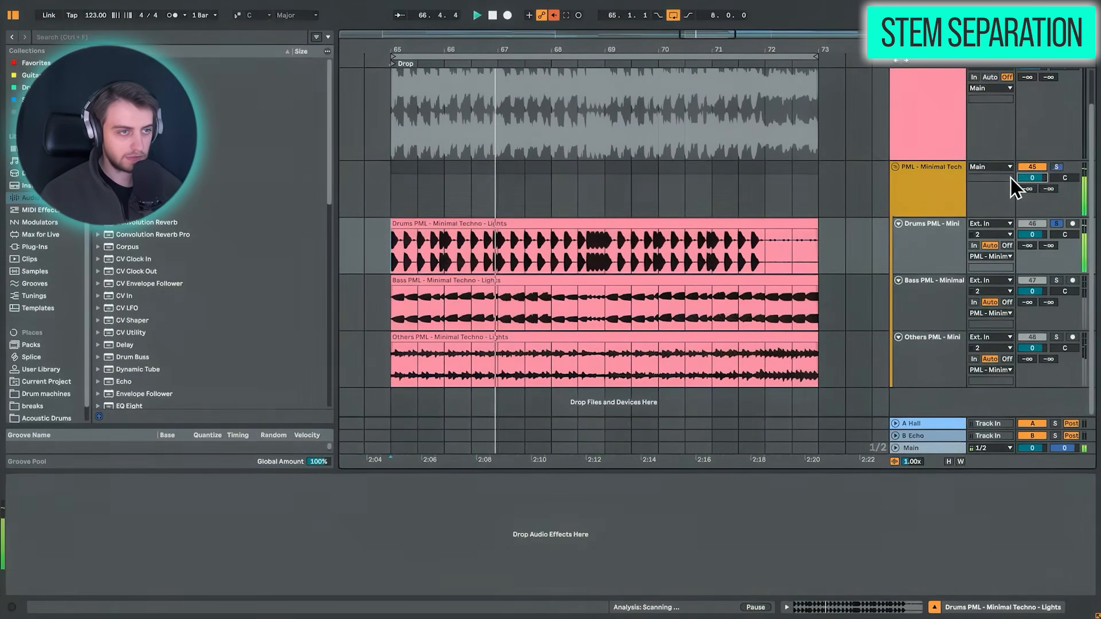
pyautogui.press('space')
pyautogui.press('space')
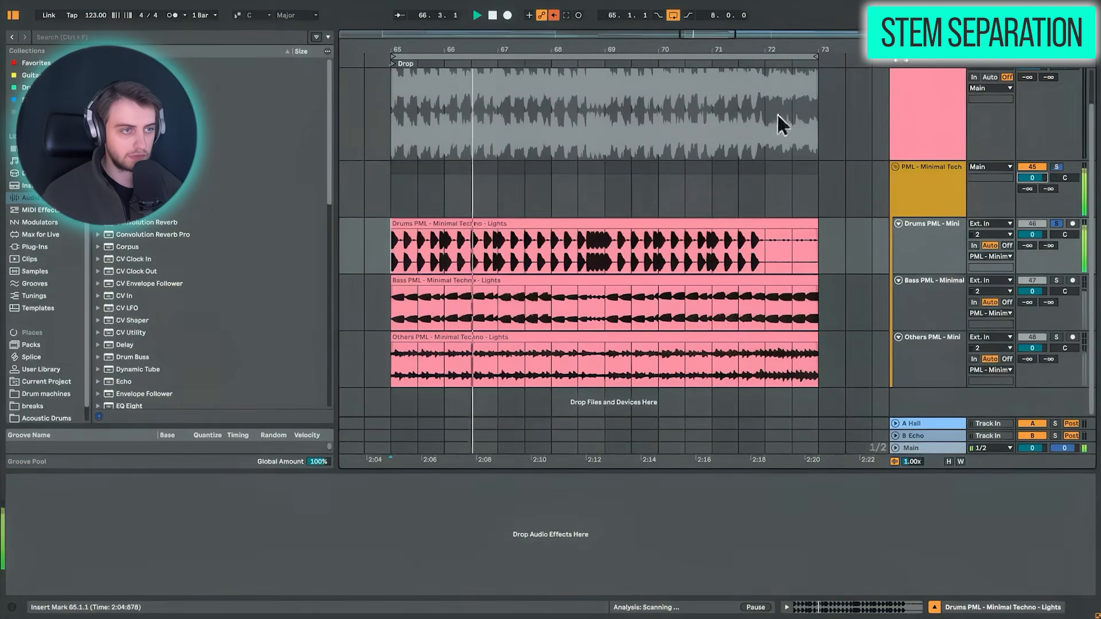
pyautogui.moveTo(574, 48); pyautogui.dragTo(575, 50)
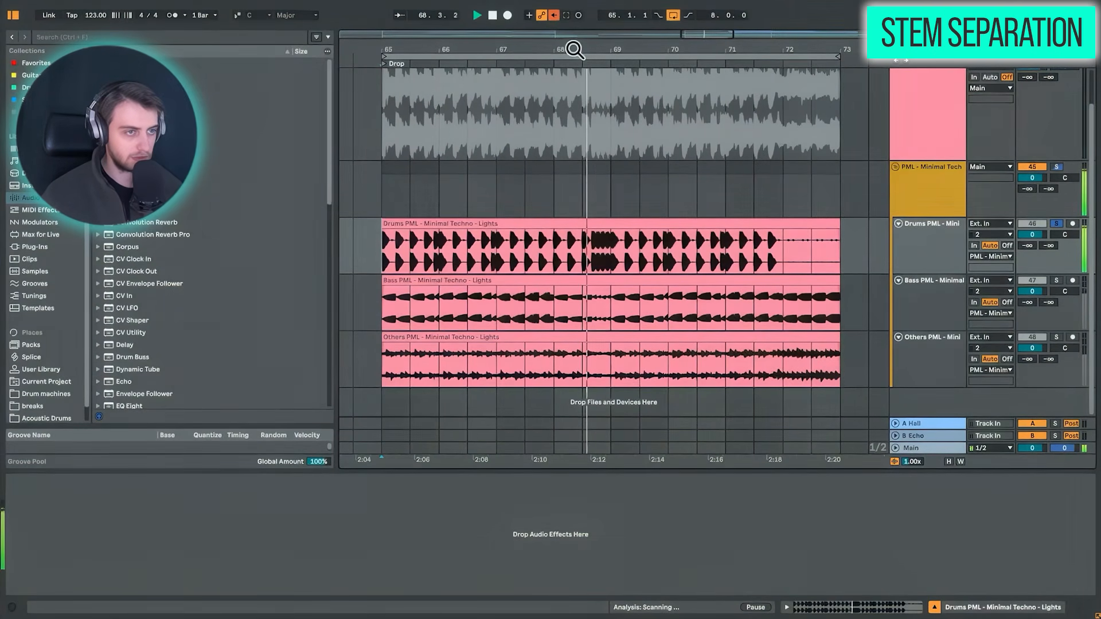
pyautogui.press('space')
# - Audition the Bass stem and the Others stem, each soloed, from bar 65
pyautogui.click(1056, 280)
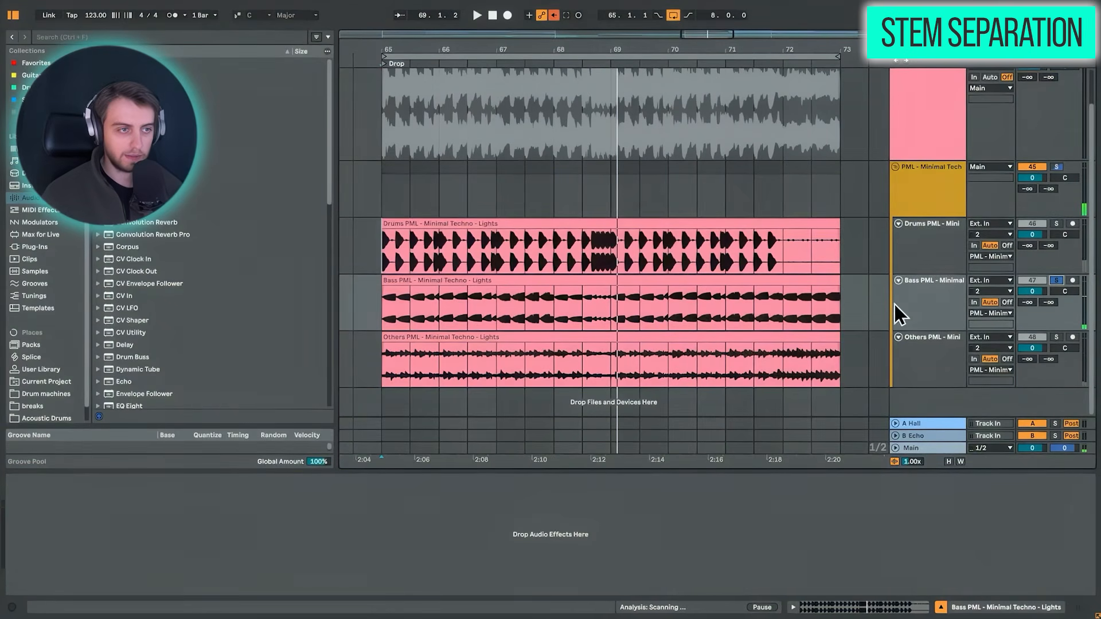
pyautogui.press('space')
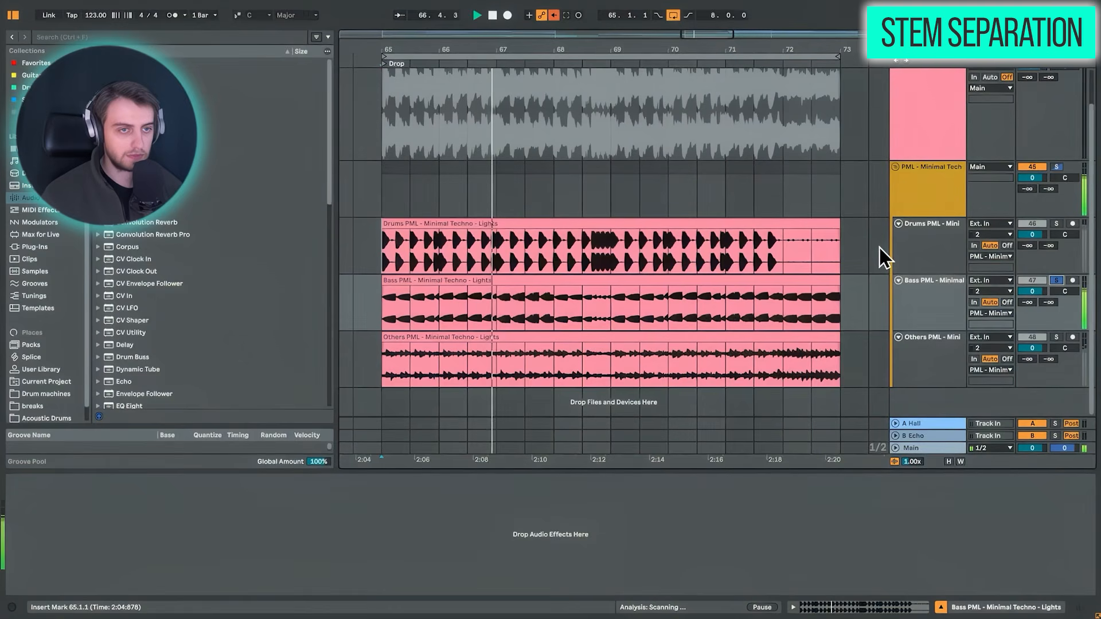
pyautogui.click(1056, 337)
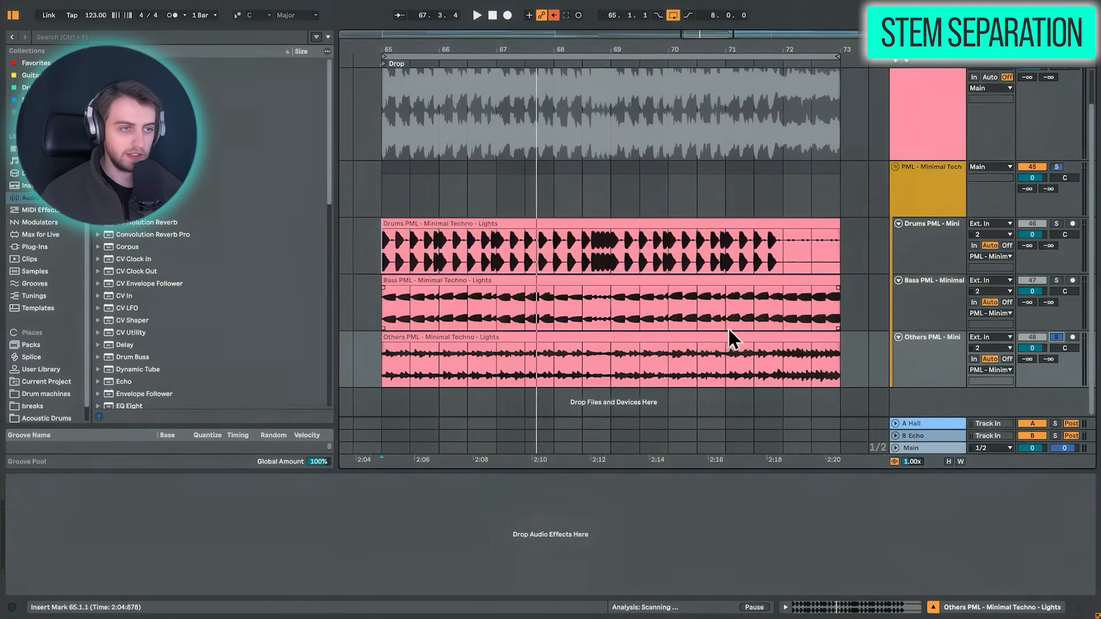
pyautogui.click(782, 337)
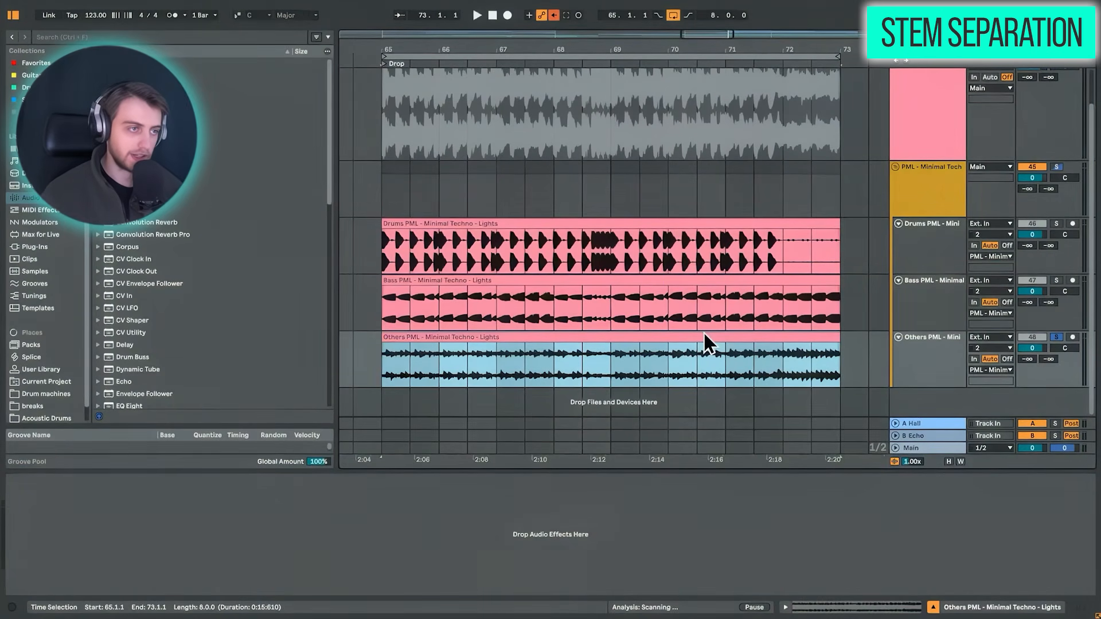
pyautogui.press('space')
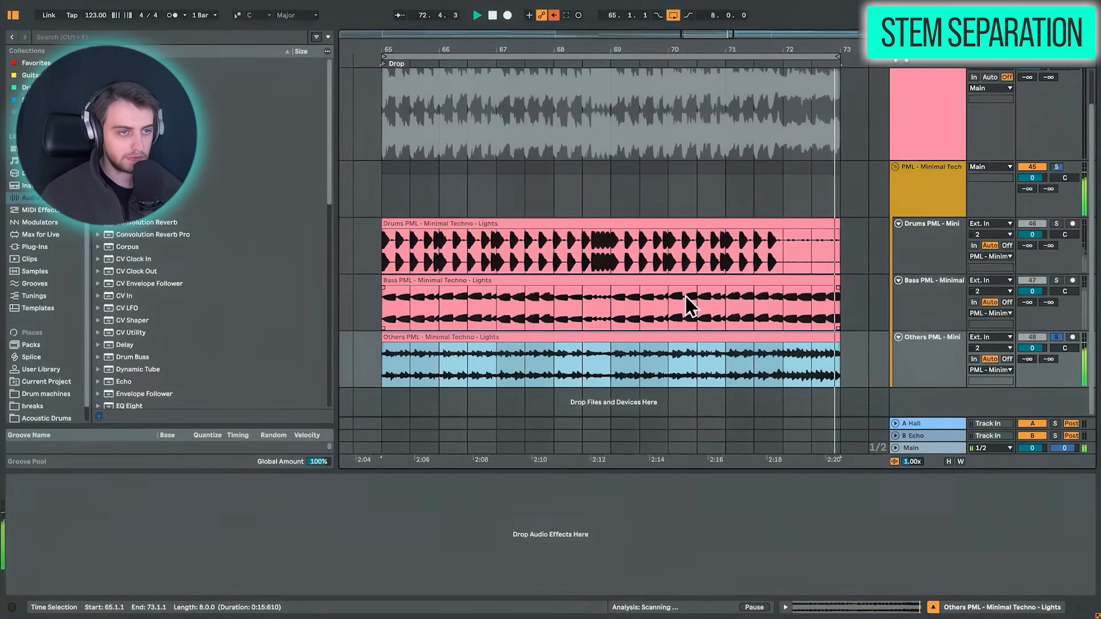
pyautogui.press('space')
# - Solo the whole stem group and play all three stems together from bar 65
pyautogui.click(1057, 167)
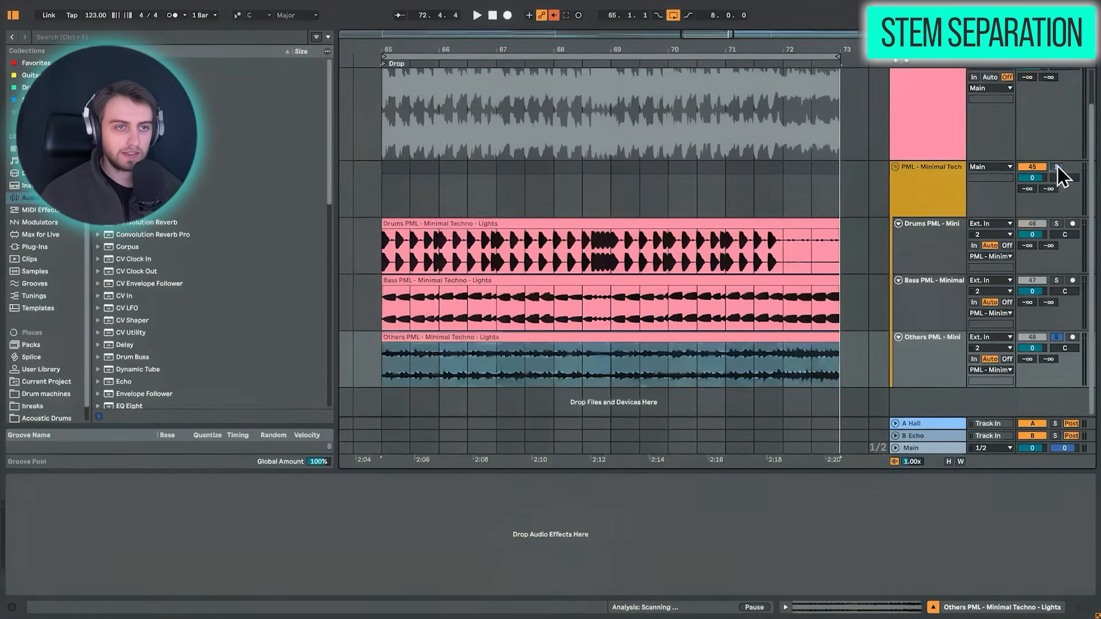
pyautogui.click(1057, 166)
pyautogui.click(385, 199)
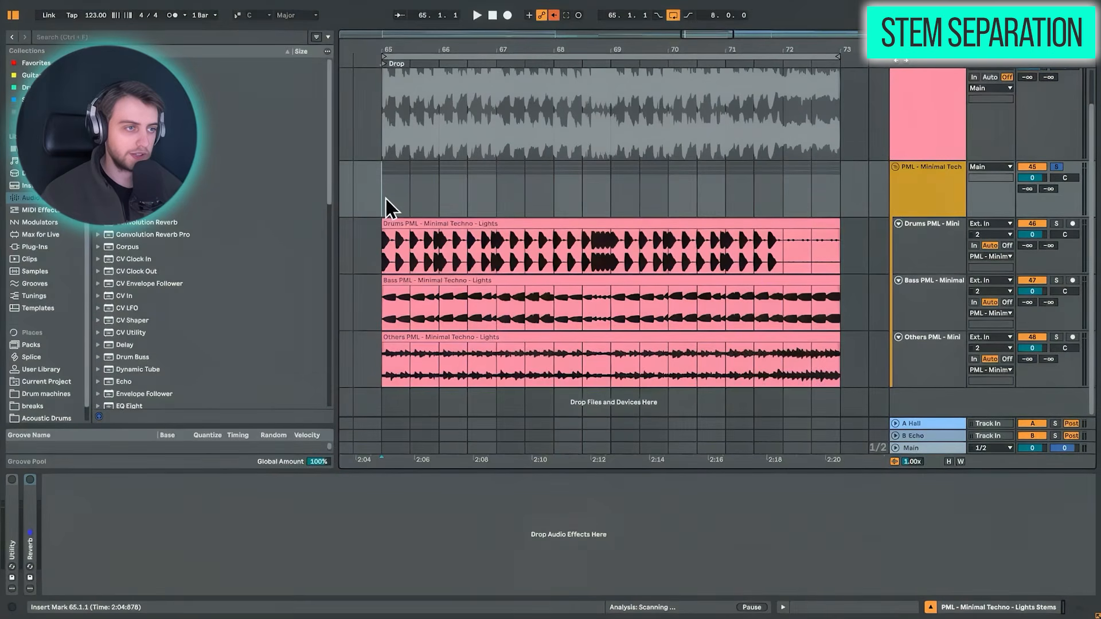
pyautogui.press('space')
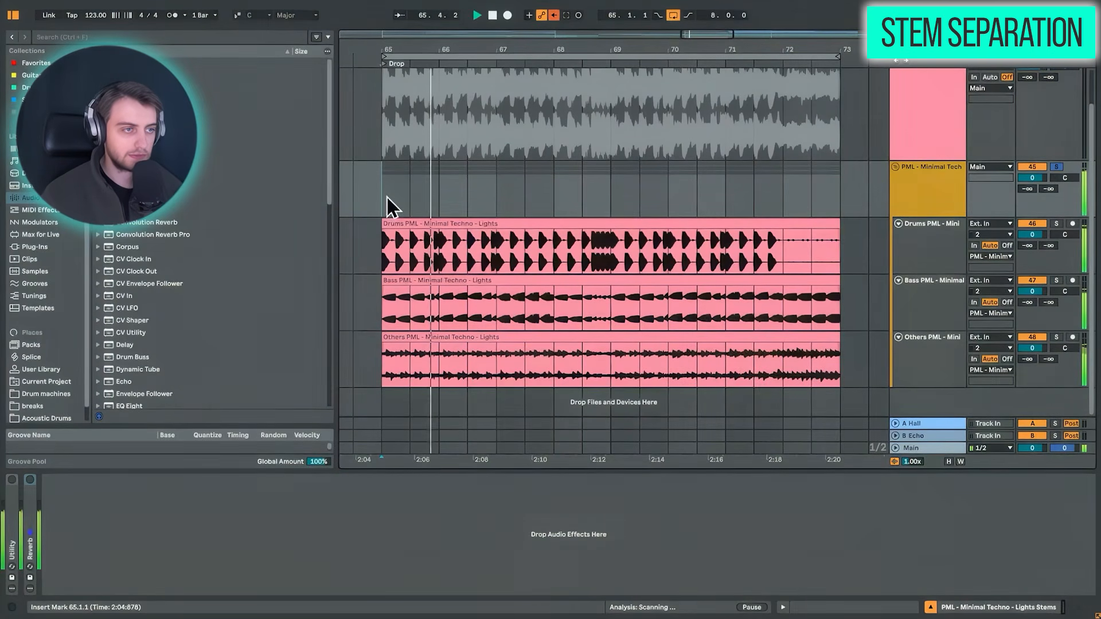
# - Reactivate the original PML - Minimal Techno - Lights clip, solo its track and play it to compare with the stems
pyautogui.scroll(2, 393, 186)
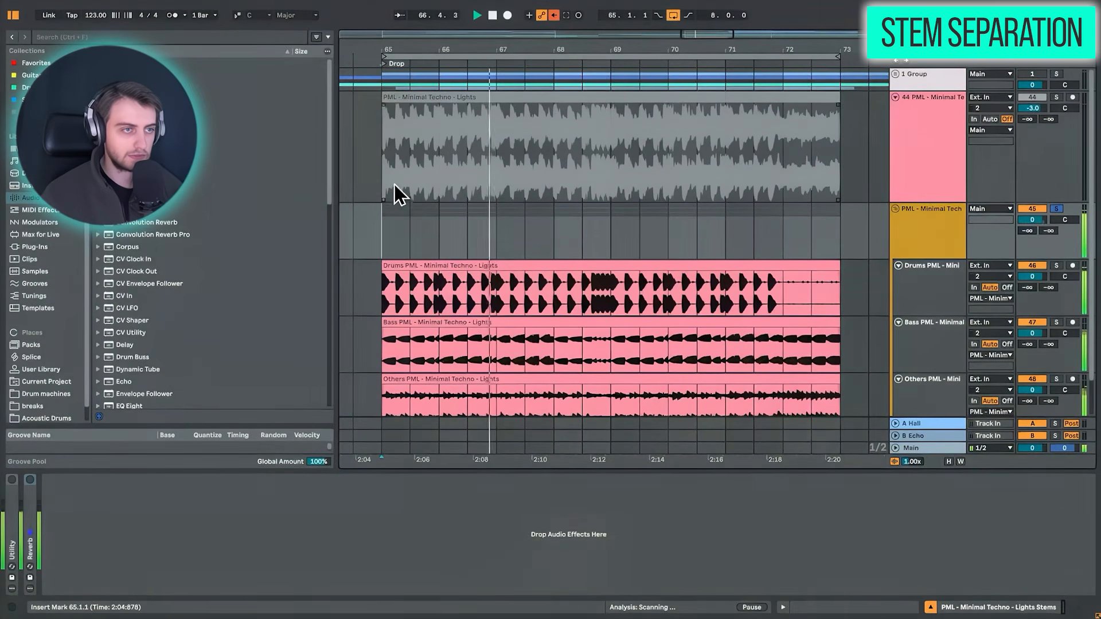
pyautogui.click(750, 98)
pyautogui.press('space')
pyautogui.click(1057, 98)
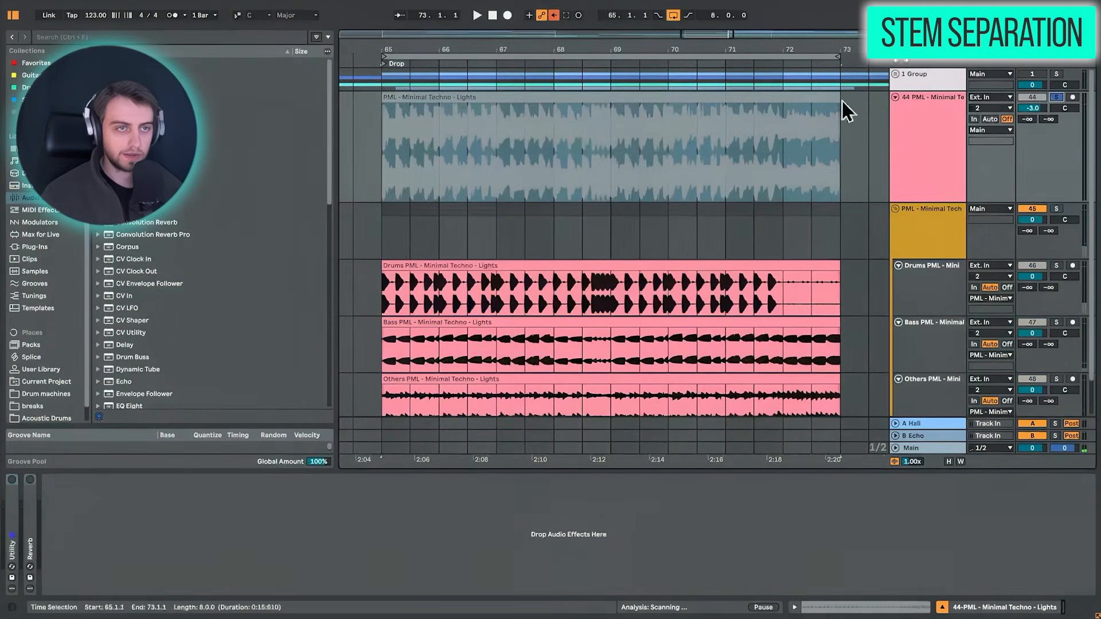
pyautogui.press('space')
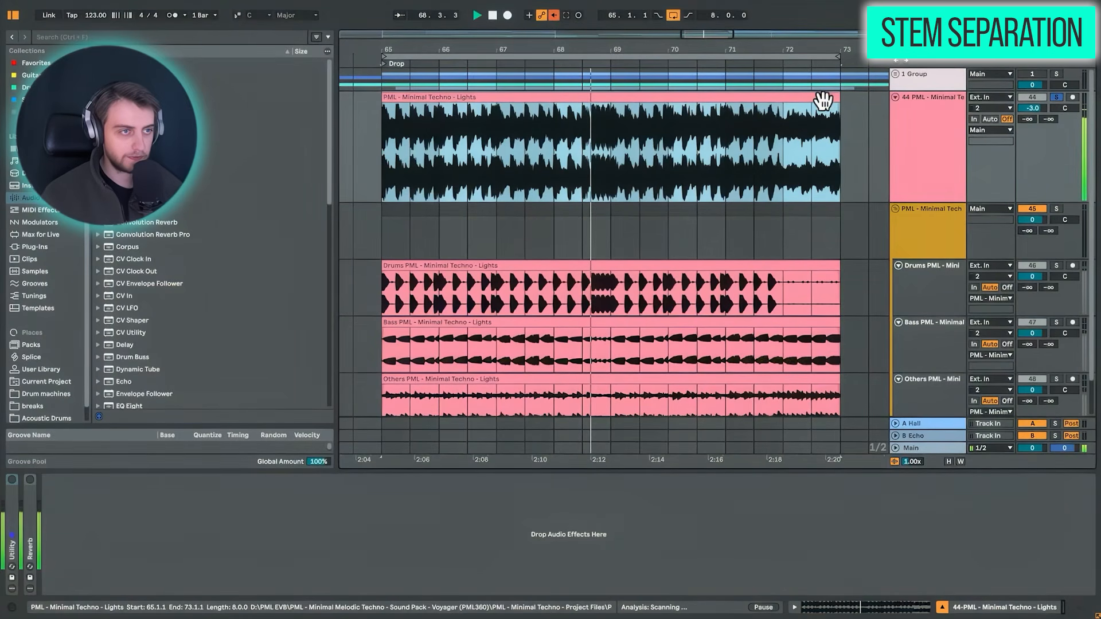
pyautogui.press('space')
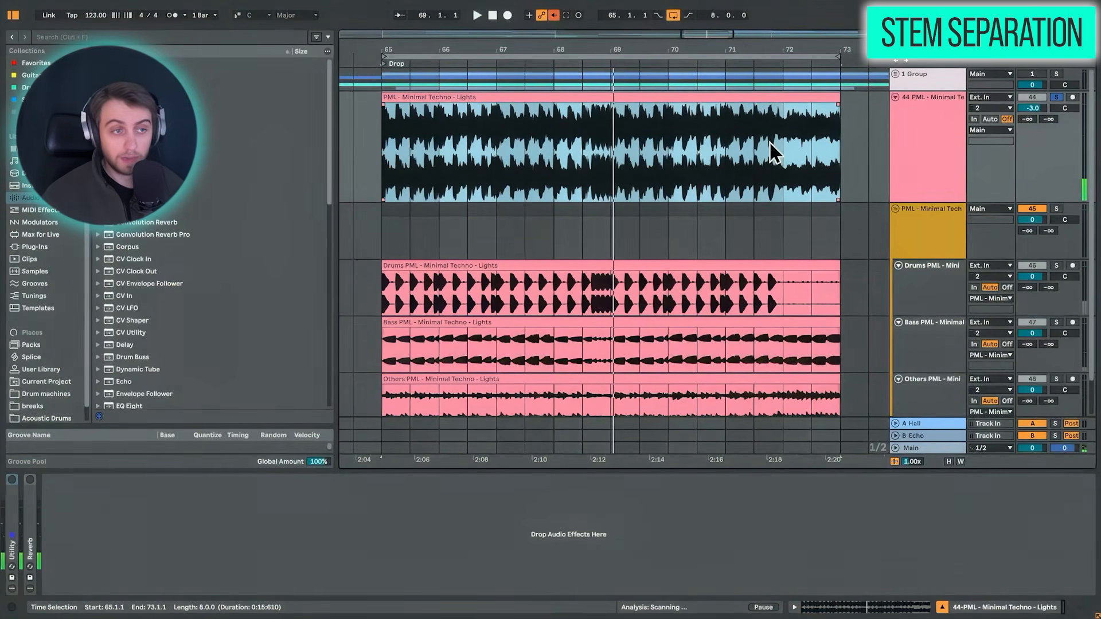
# - Separate the original PML - Minimal Techno - Lights clip again into Drums, Bass and Others stems using the High Speed setting
pyautogui.scroll(-3, 770, 142)
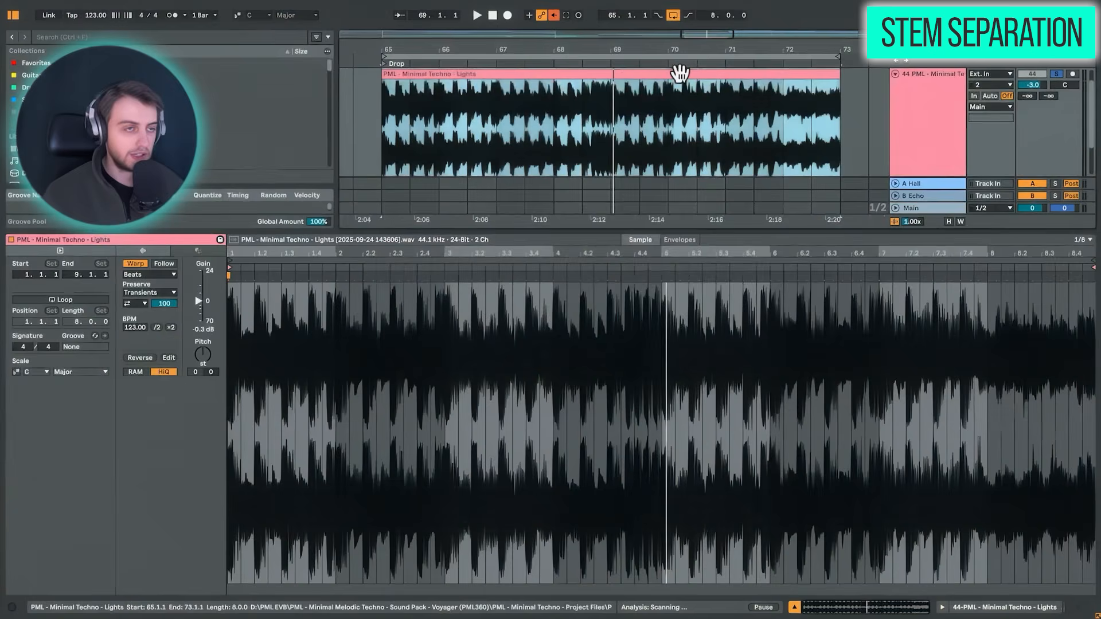
pyautogui.rightClick(679, 73)
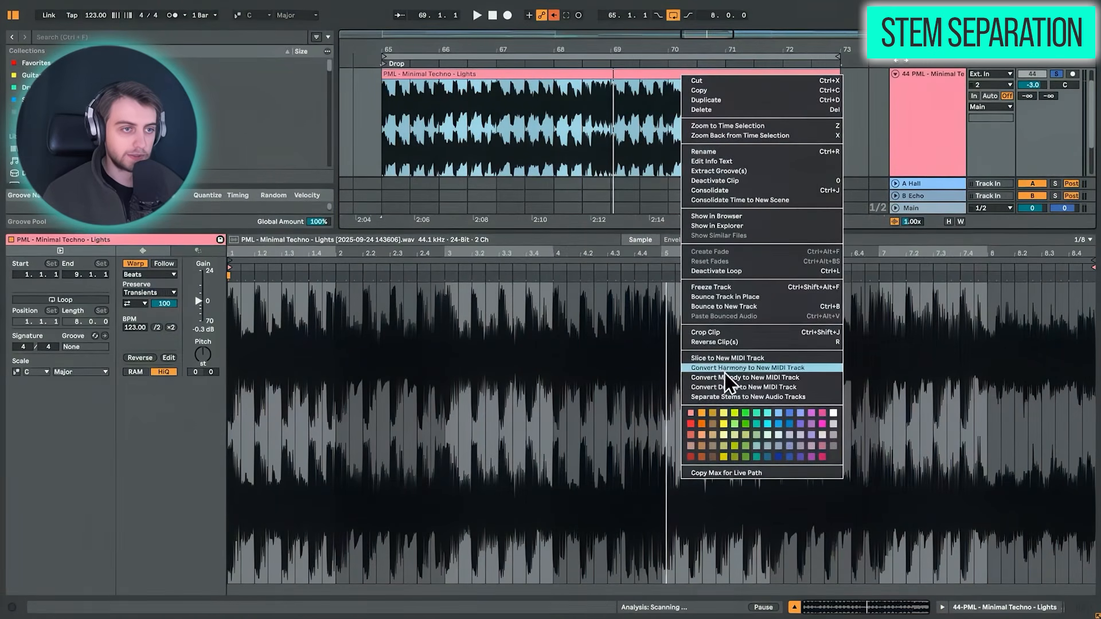
pyautogui.click(724, 408)
pyautogui.click(551, 321)
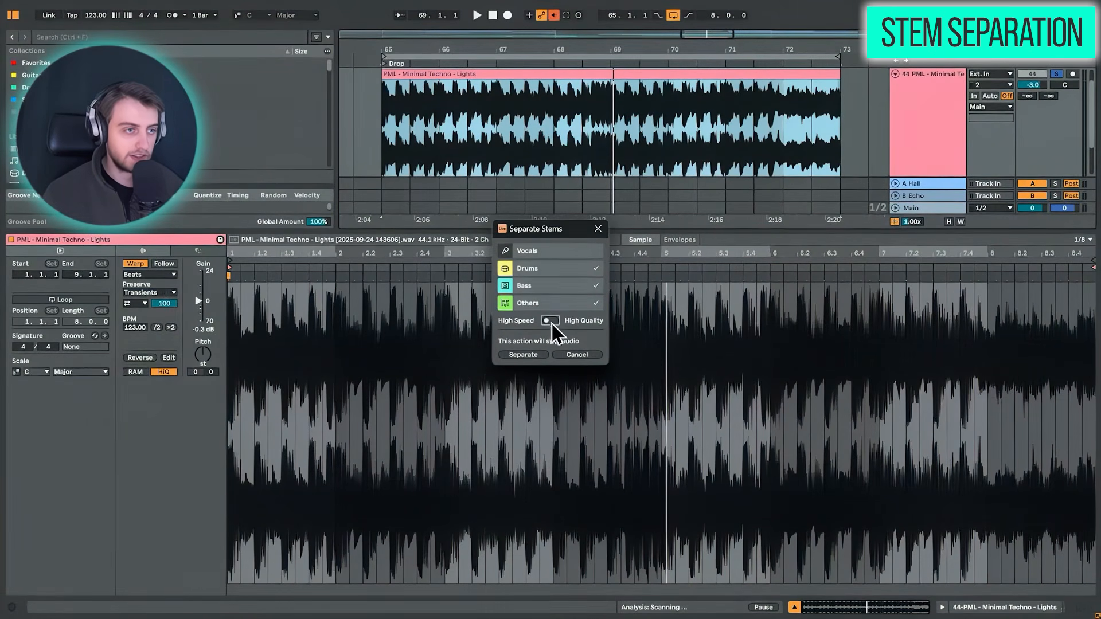
pyautogui.click(520, 355)
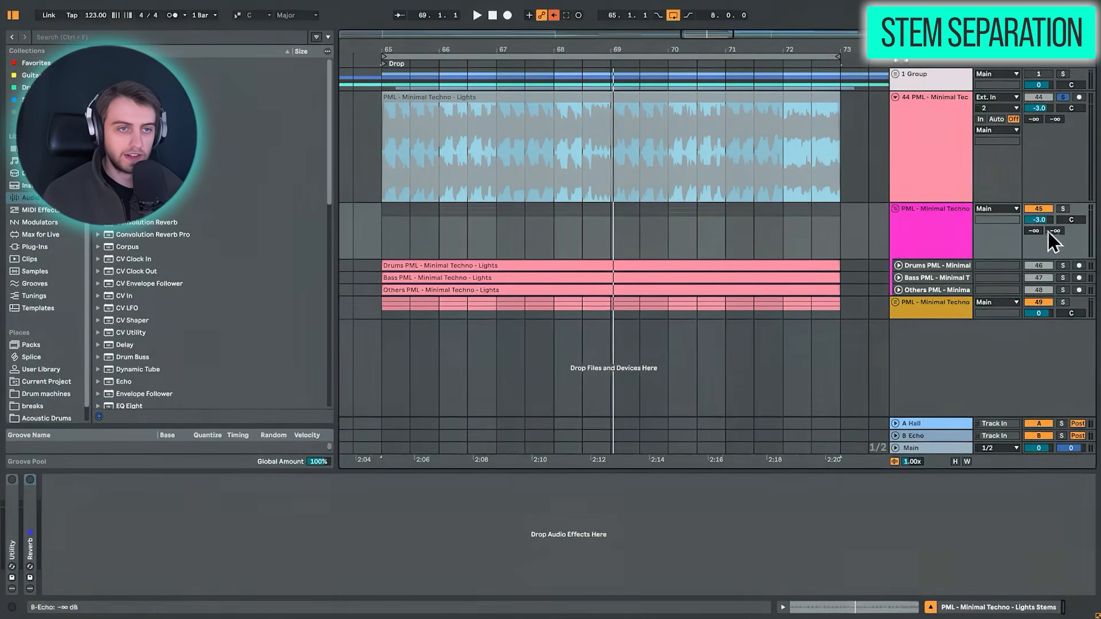
# - Solo the new Drums stem, unfold its track and audition it from bar 65 and again from bar 67
pyautogui.click(1063, 265)
pyautogui.press('space')
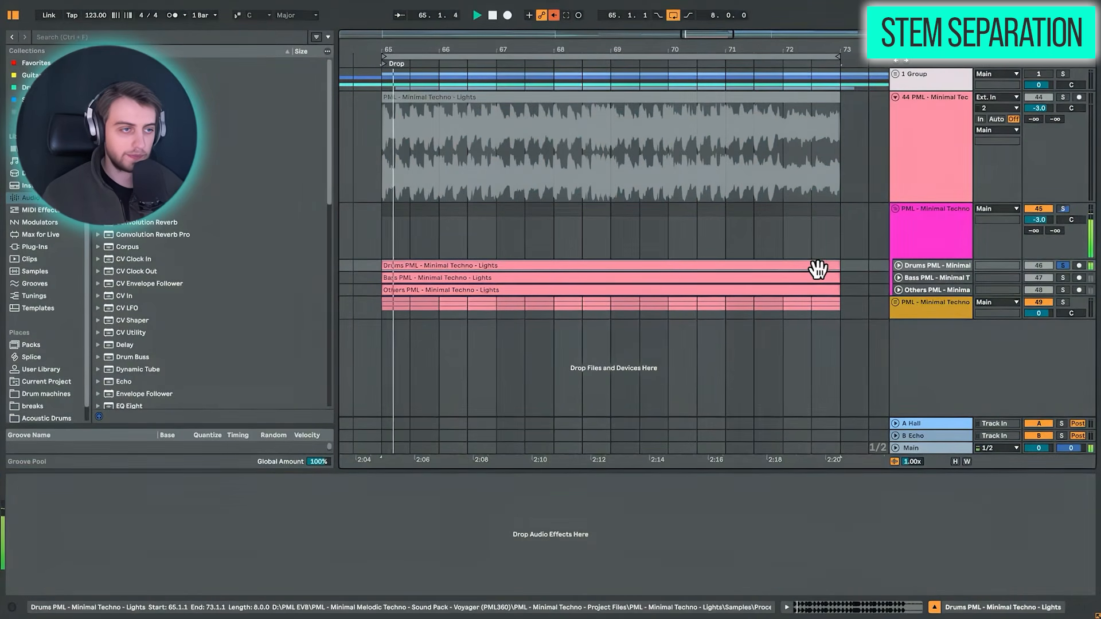
pyautogui.click(899, 265)
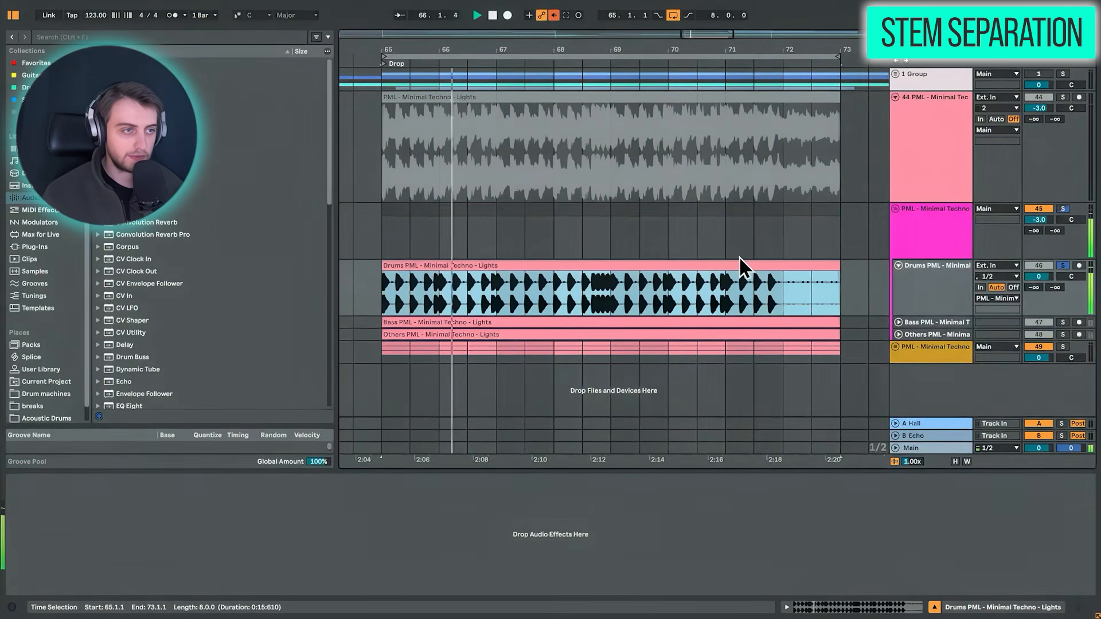
pyautogui.click(492, 307)
pyautogui.press('space')
pyautogui.press('space')
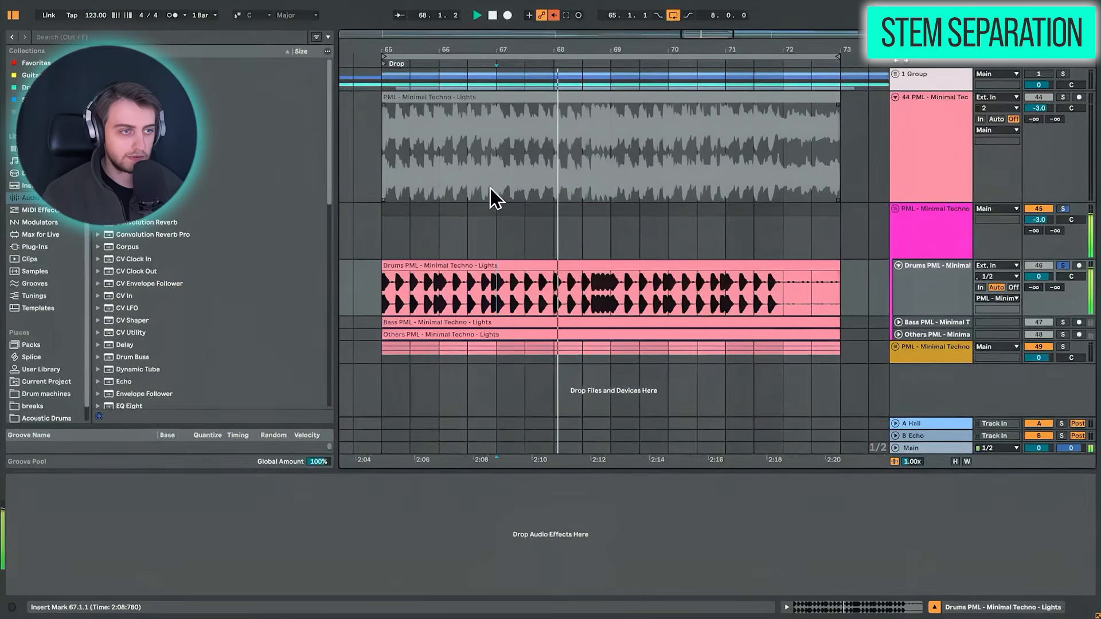
# - Unfold the new Bass stem's track and audition the stem soloed from bar 65
pyautogui.click(898, 322)
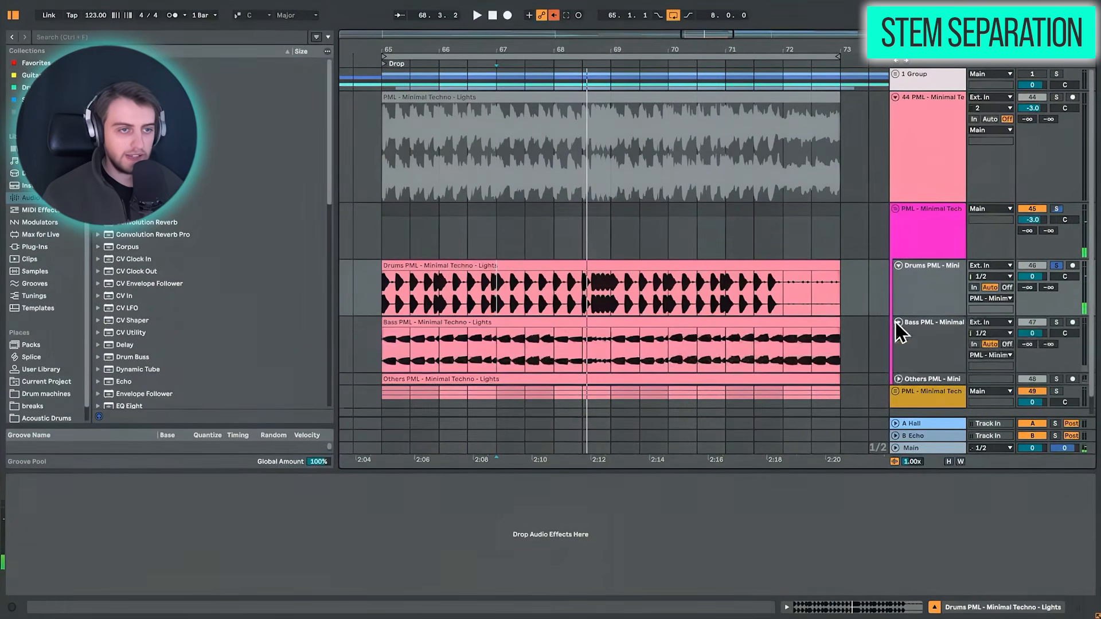
pyautogui.scroll(-1, 673, 295)
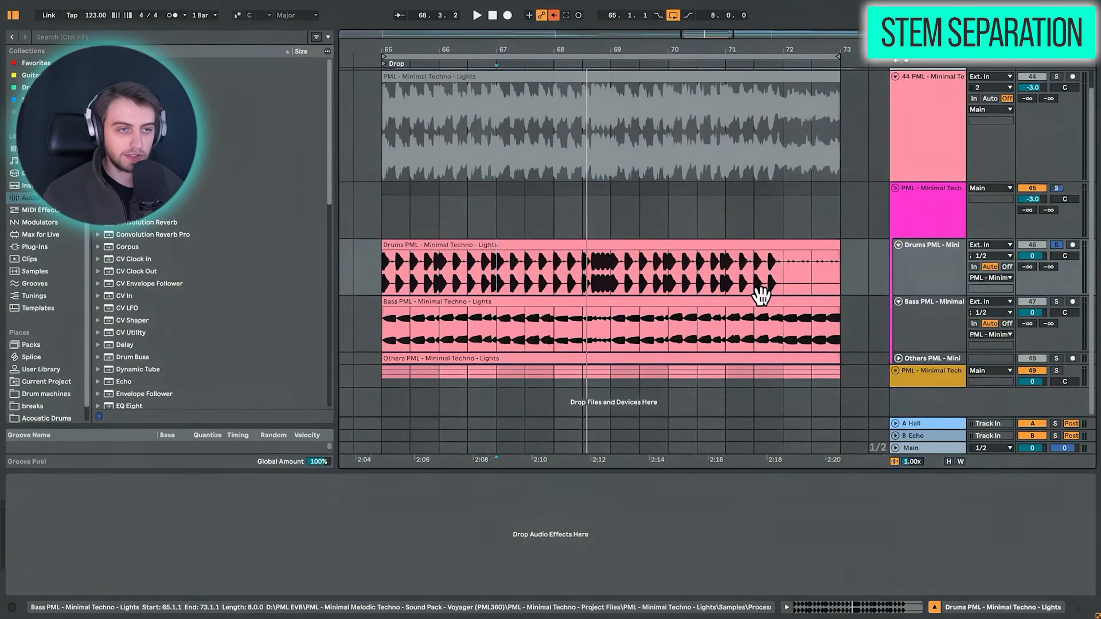
pyautogui.click(1057, 302)
pyautogui.click(376, 323)
pyautogui.press('space')
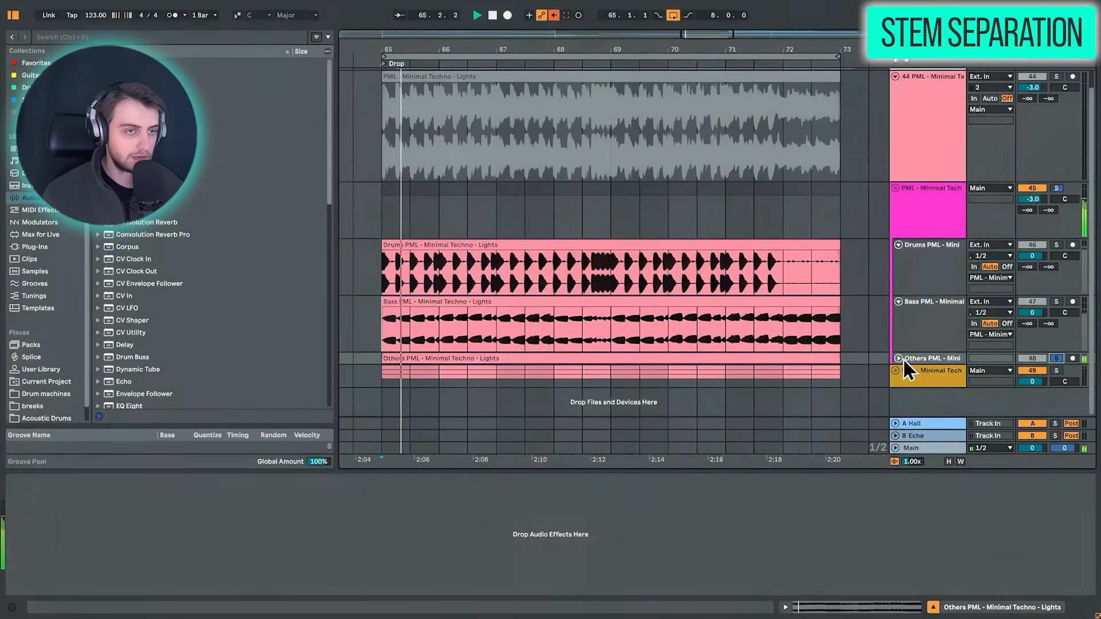
# - Unfold the Others stem's track while auditioning it soloed, and turn its solo off
pyautogui.click(899, 358)
pyautogui.scroll(-2, 711, 302)
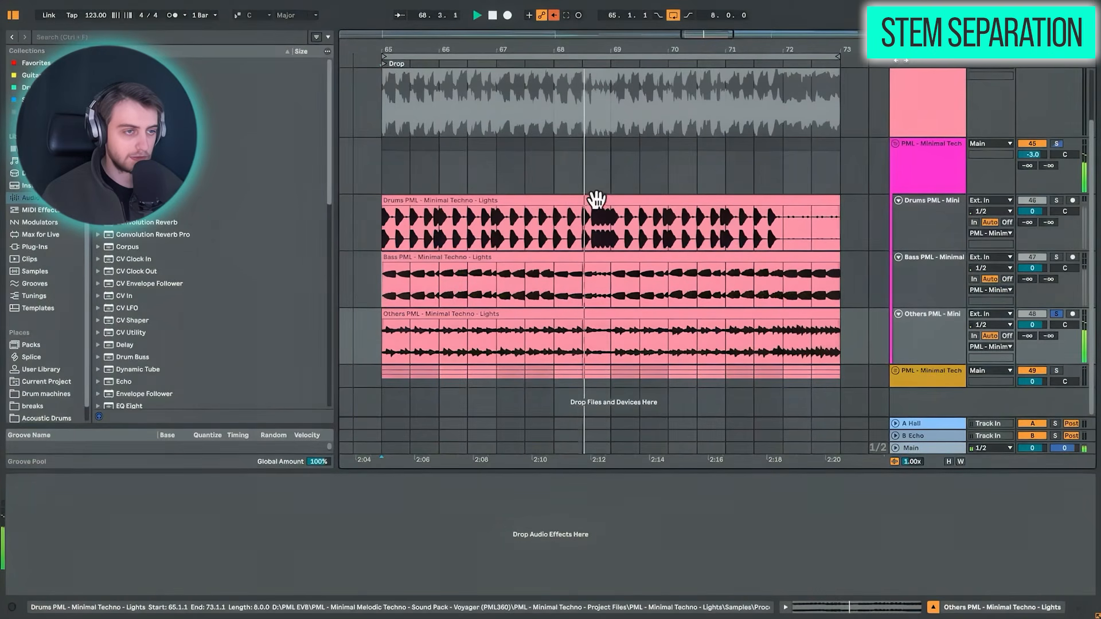
pyautogui.click(1056, 314)
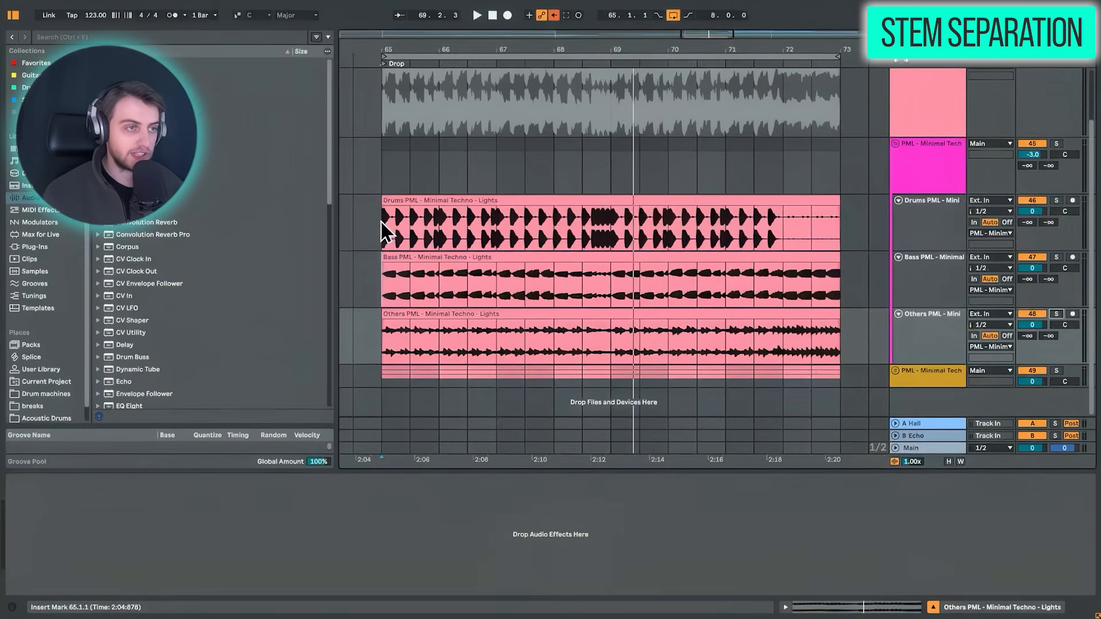
# - Highlight the Drums stem's waveform between 67.1.1 and 68.3.1 for a closer look at the separated hits
pyautogui.click(407, 238)
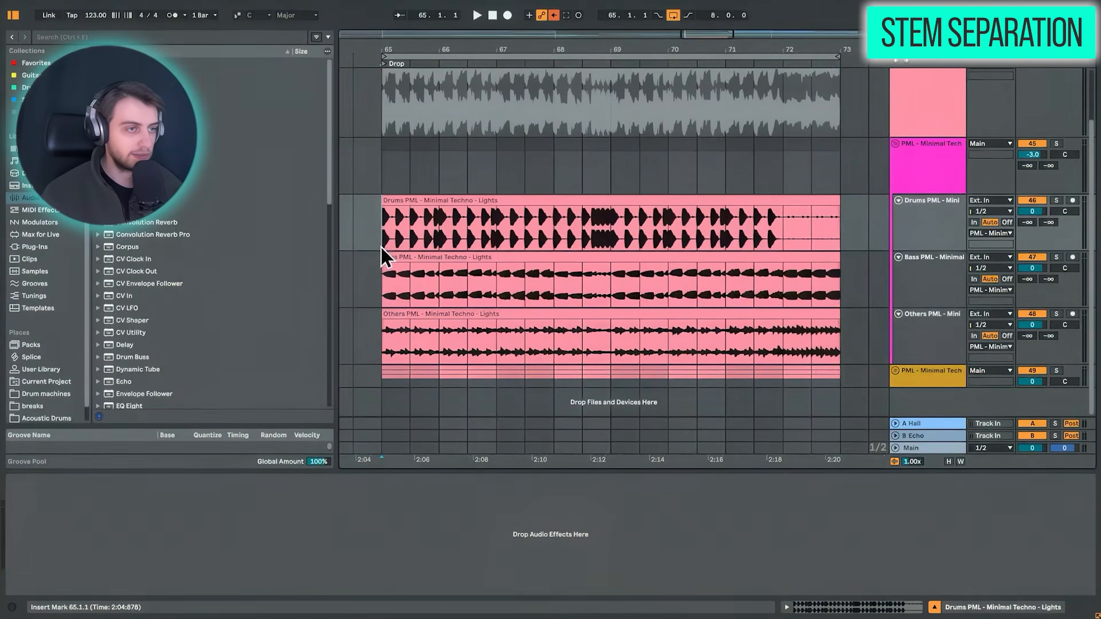
pyautogui.moveTo(497, 232); pyautogui.dragTo(596, 236)
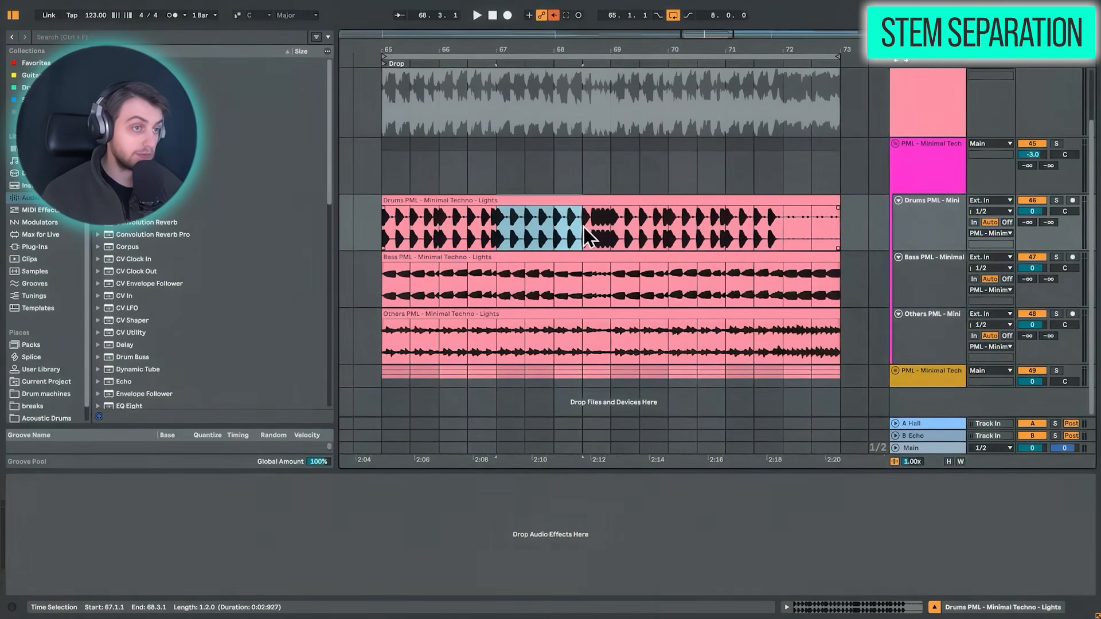
pyautogui.click(566, 230)
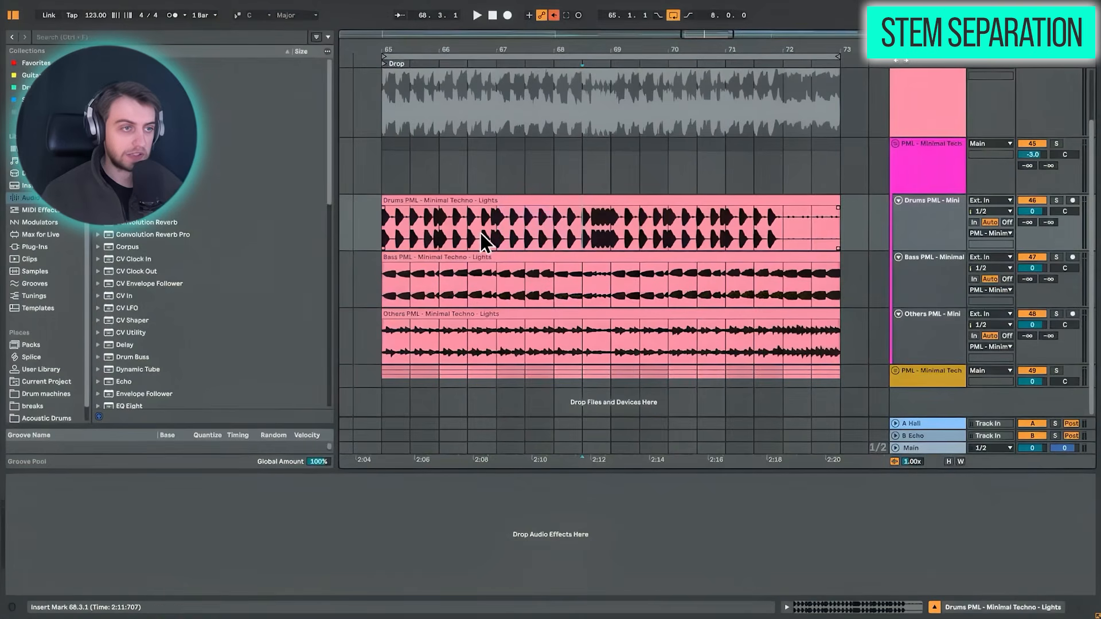
pyautogui.moveTo(496, 232); pyautogui.dragTo(556, 231)
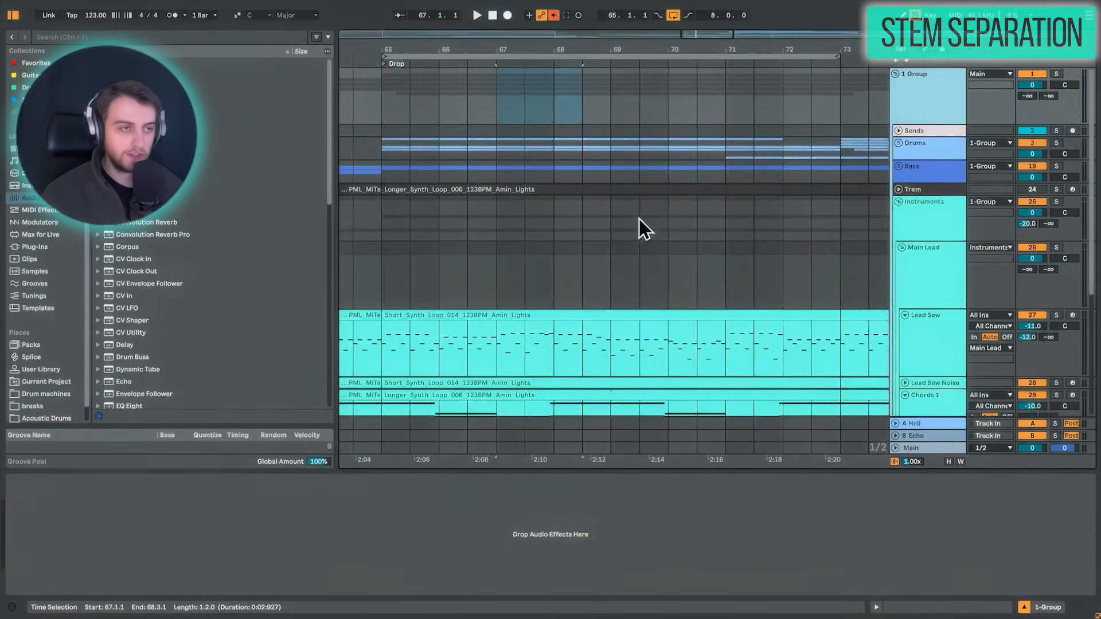
# - Collapse the Instruments group and ungroup the outermost 1 Group so its subgroups become top-level
pyautogui.scroll(-3, 745, 208)
pyautogui.moveTo(553, 45); pyautogui.dragTo(557, 39)
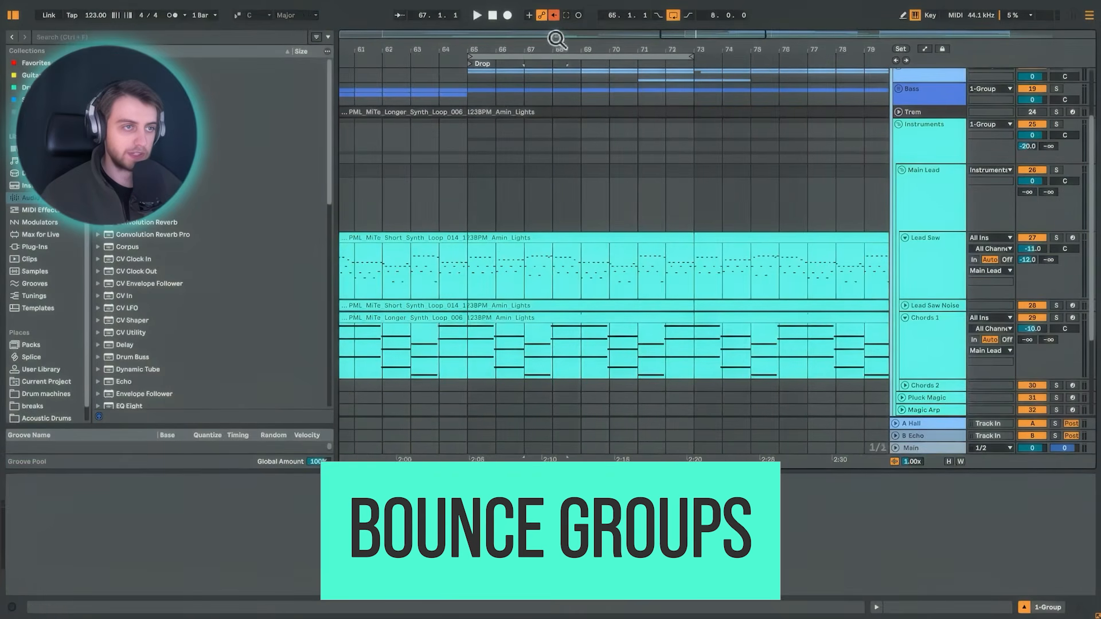
pyautogui.click(899, 125)
pyautogui.rightClick(917, 100)
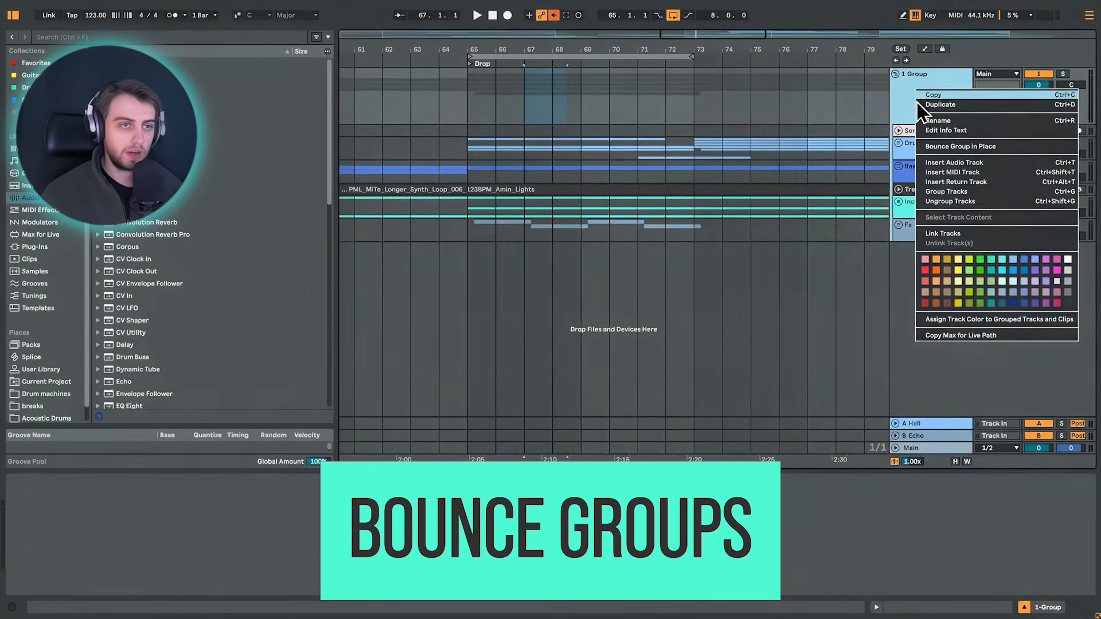
pyautogui.click(941, 209)
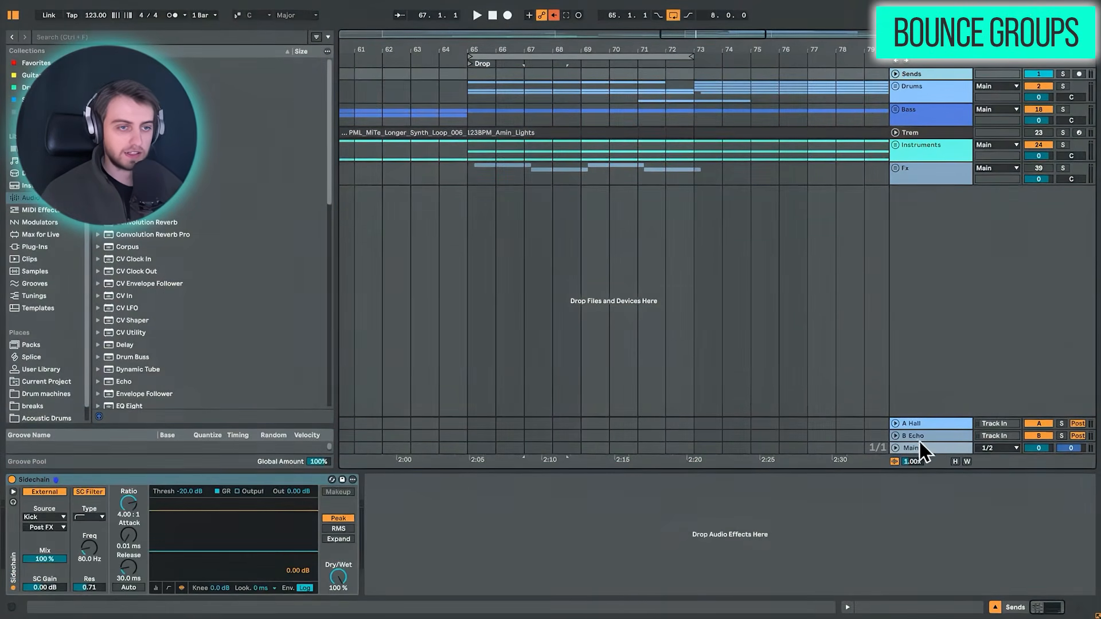
# - Show the Main track's device chain and activate its mastering effect rack
pyautogui.click(920, 449)
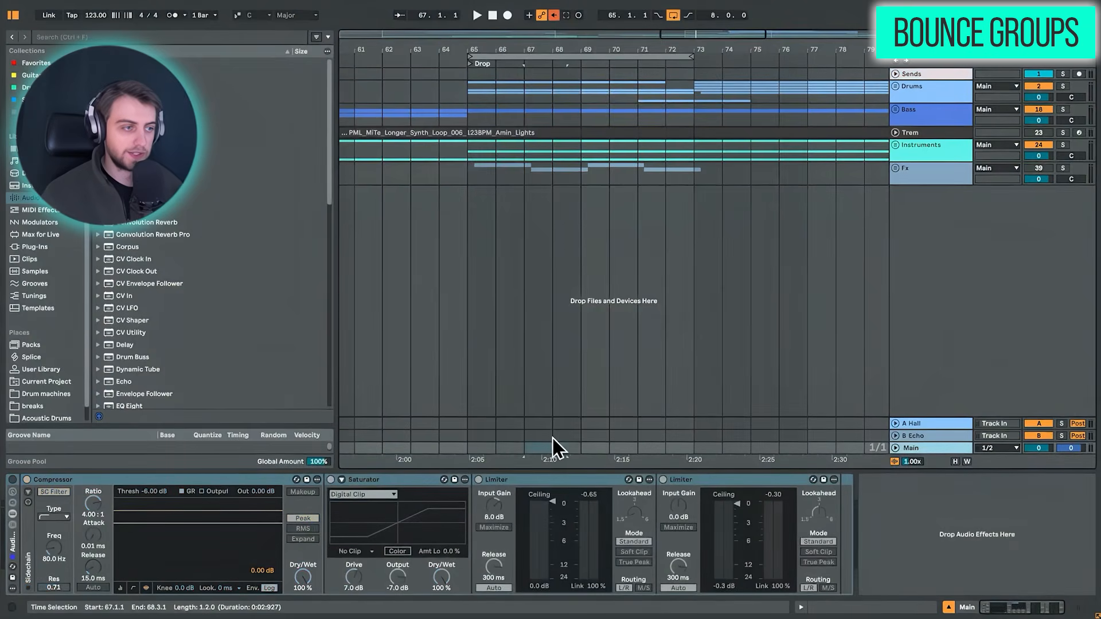
pyautogui.click(13, 479)
pyautogui.click(11, 479)
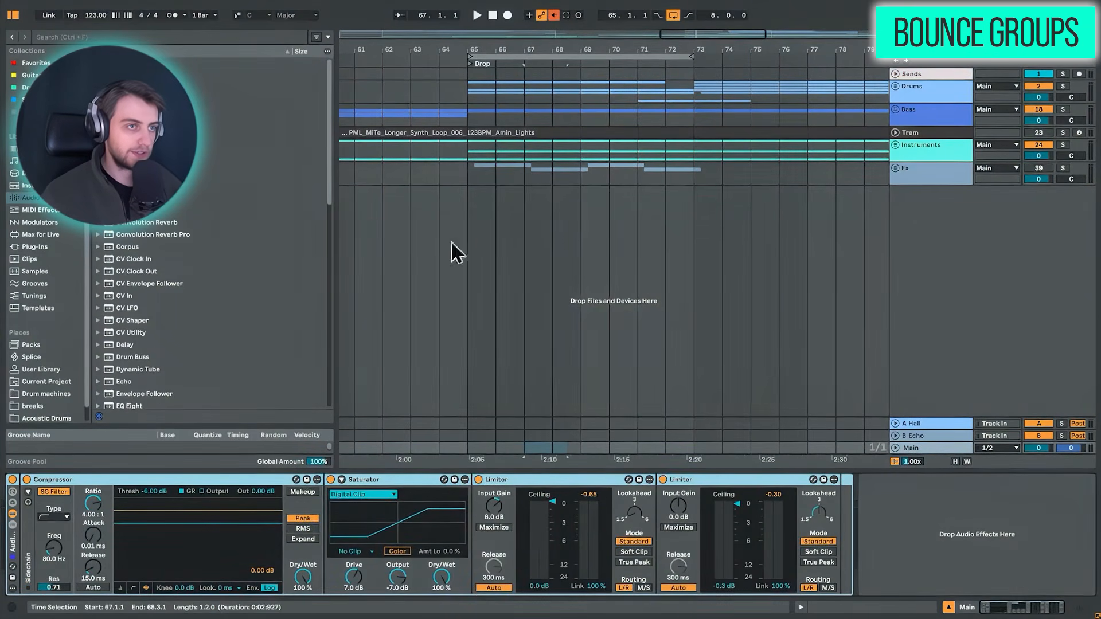
# - Unfold the Drums group, solo it and audition it from the drop at bar 101
pyautogui.click(895, 86)
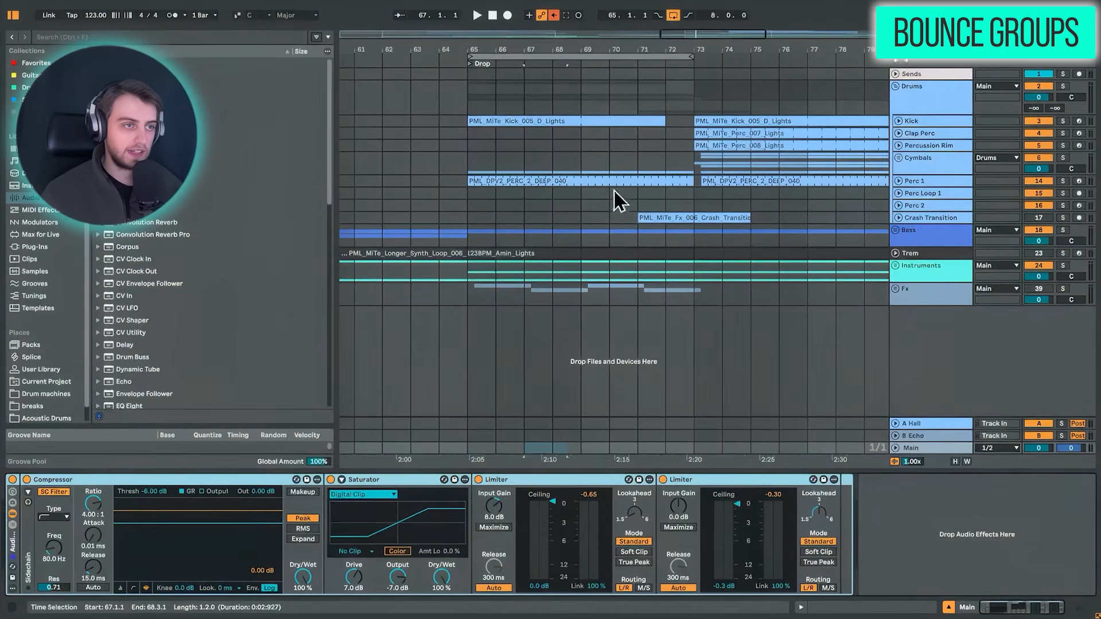
pyautogui.moveTo(814, 50); pyautogui.dragTo(533, 38)
pyautogui.moveTo(652, 49); pyautogui.dragTo(552, 23)
pyautogui.moveTo(679, 51); pyautogui.dragTo(577, 51)
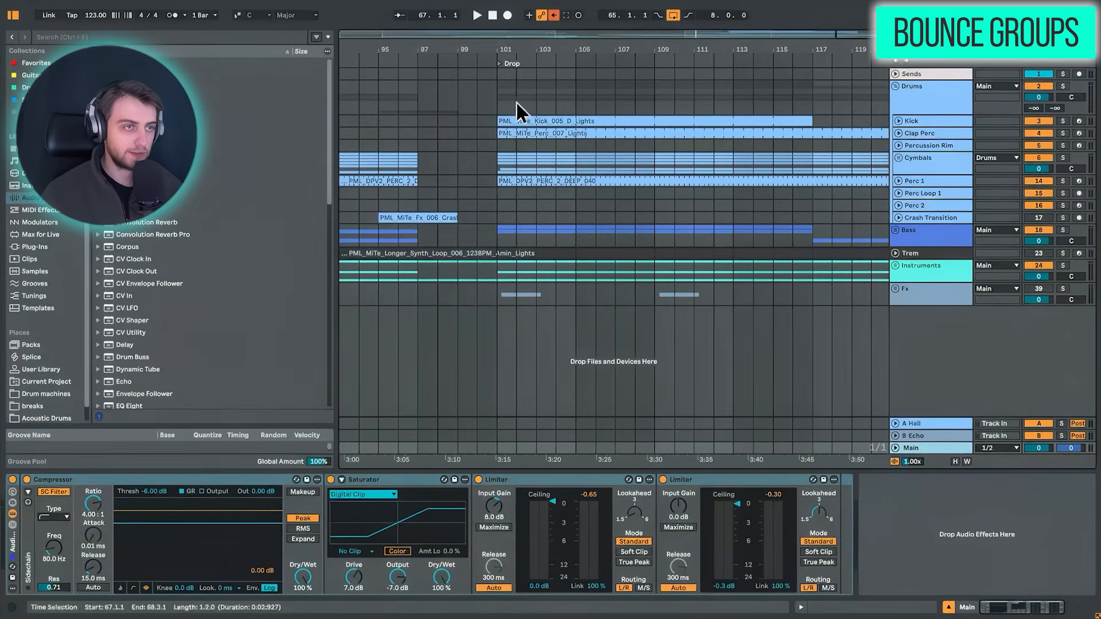
pyautogui.click(500, 100)
pyautogui.press('space')
pyautogui.click(1063, 87)
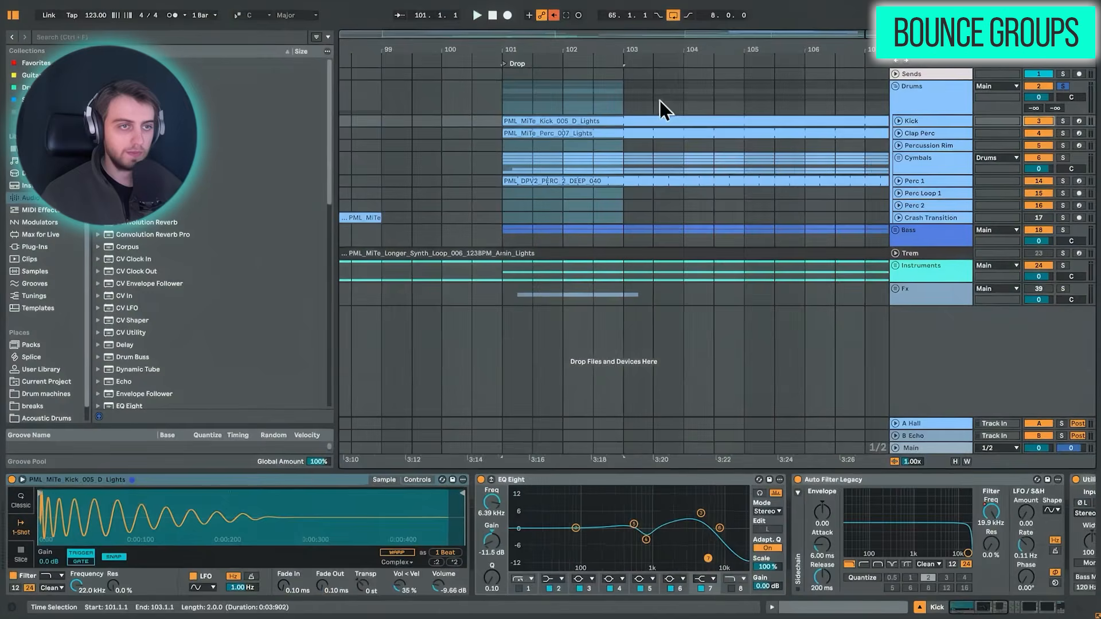
# - Mute the Kick and Clap Perc tracks and play the Drums group's selected bars 101 to 103
pyautogui.click(656, 101)
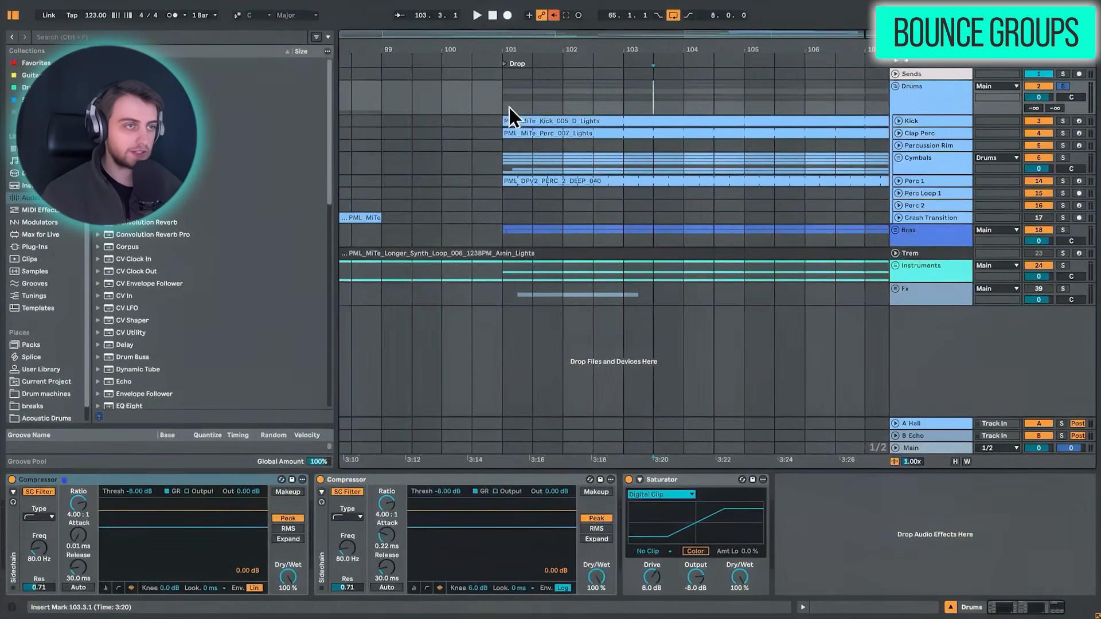
pyautogui.moveTo(508, 105); pyautogui.dragTo(624, 96)
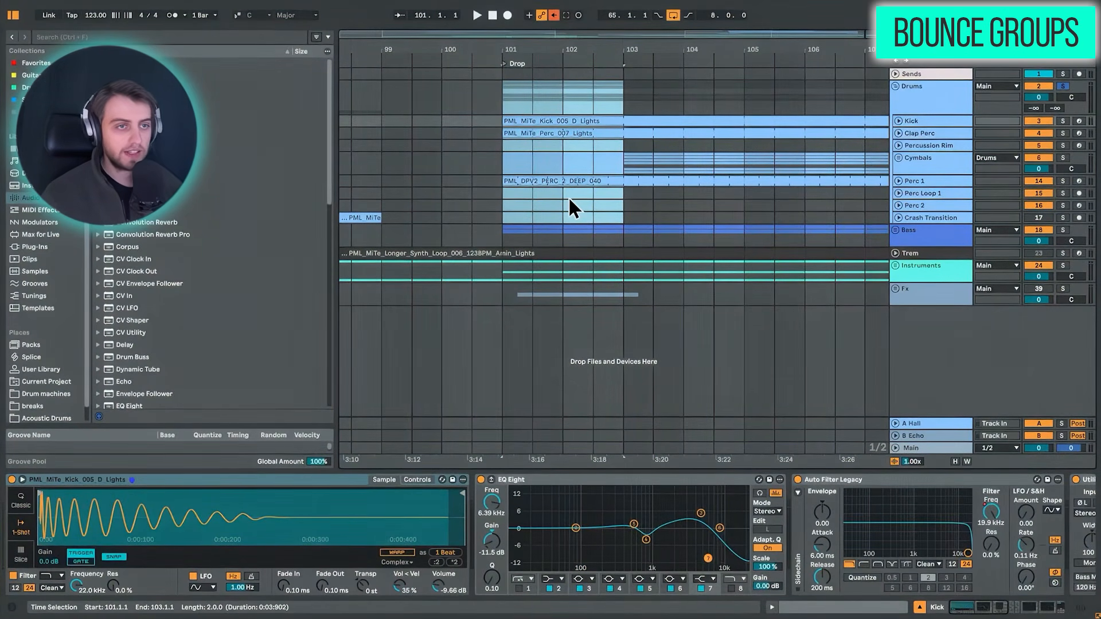
pyautogui.click(1040, 124)
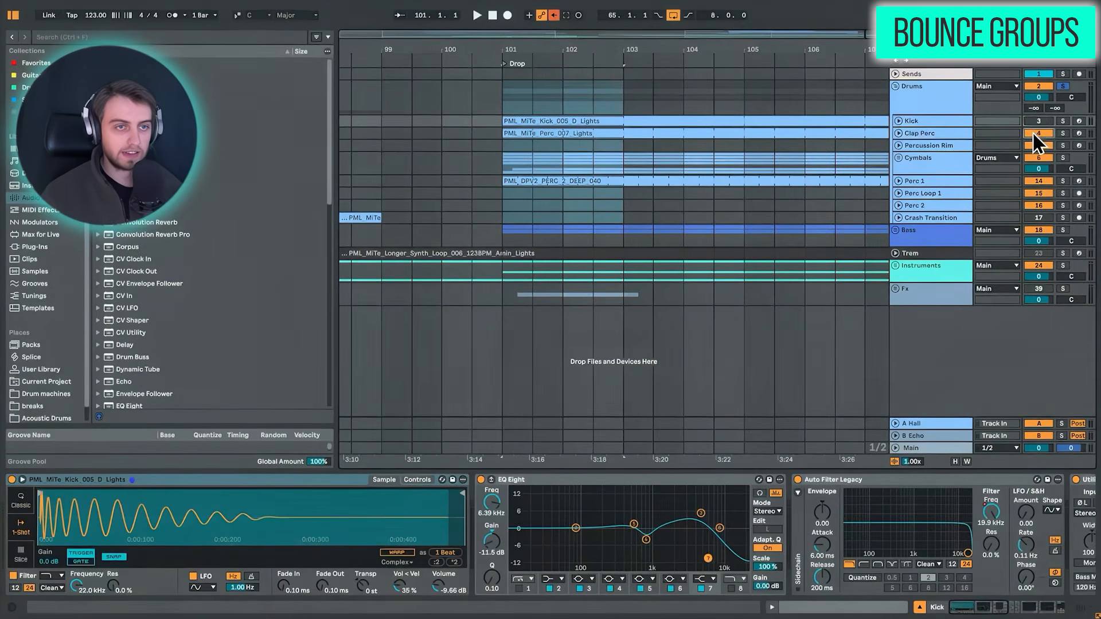
pyautogui.press('space')
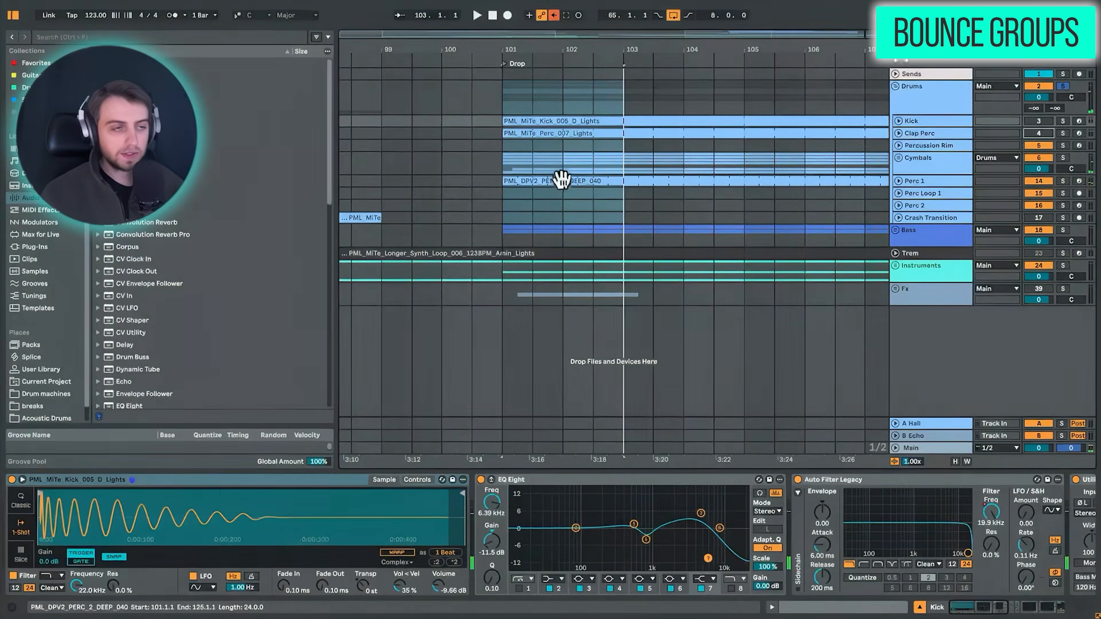
# - Bounce the Drums group's section from 101.1.1 to 103.1.1 to a new track
pyautogui.moveTo(511, 93); pyautogui.dragTo(617, 95)
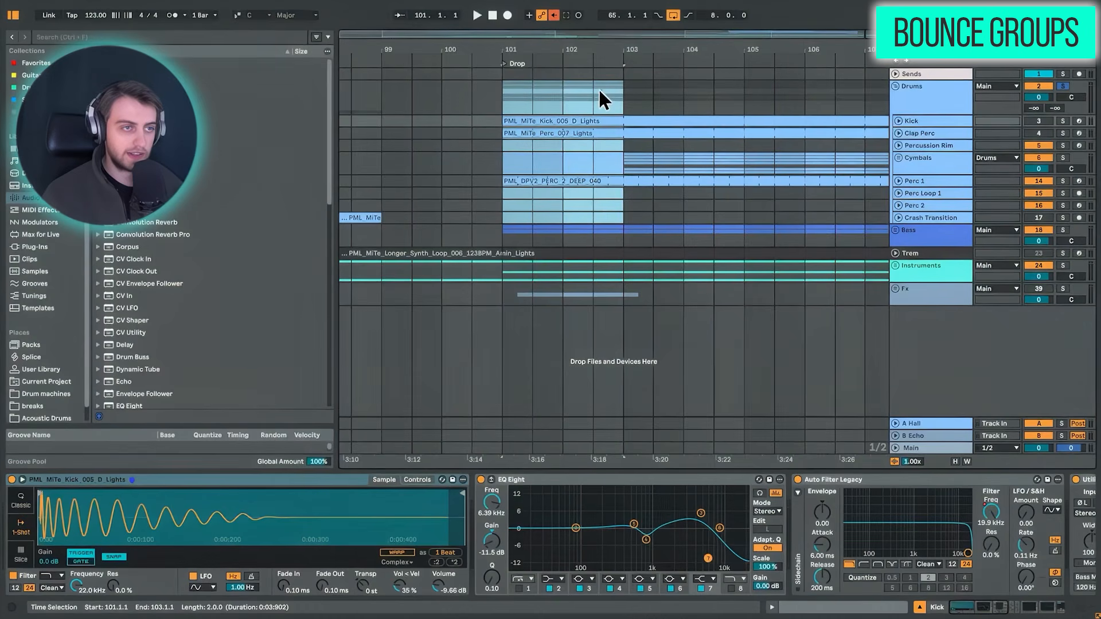
pyautogui.rightClick(561, 93)
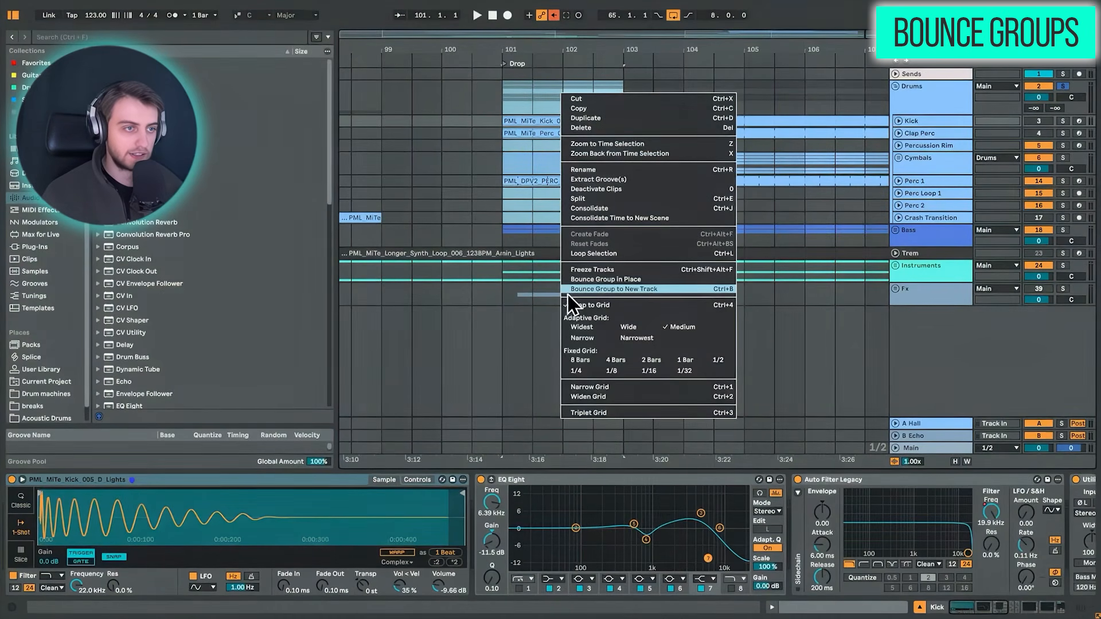
pyautogui.click(605, 290)
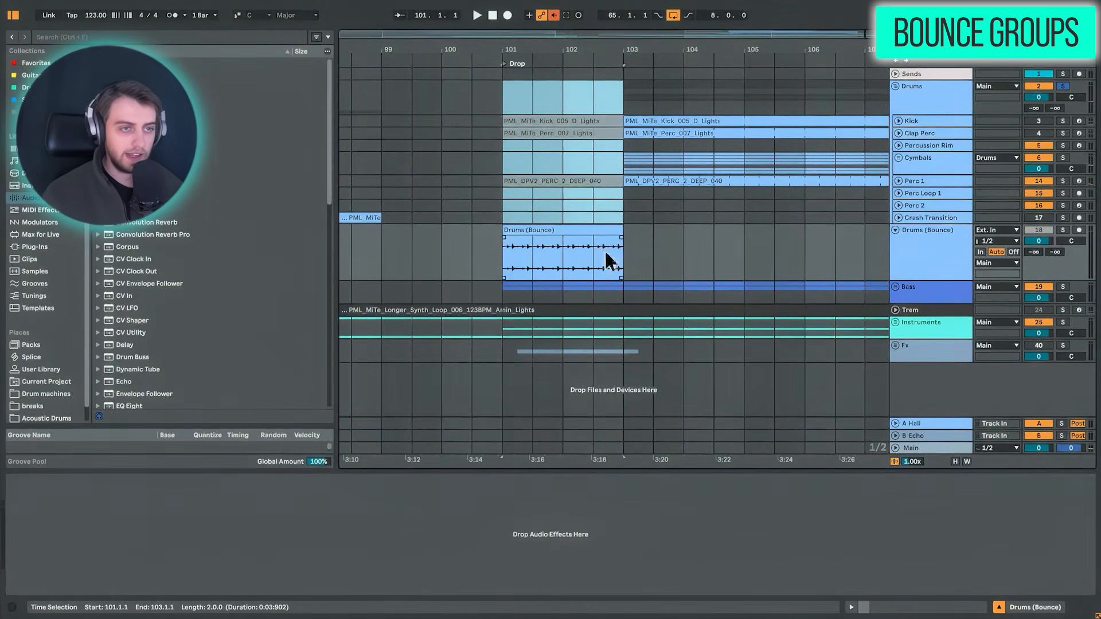
# - Audition the Drums (Bounce) track soloed and open its clip with the whole waveform from 1.1.1 to 3.1.1 selected
pyautogui.click(1062, 230)
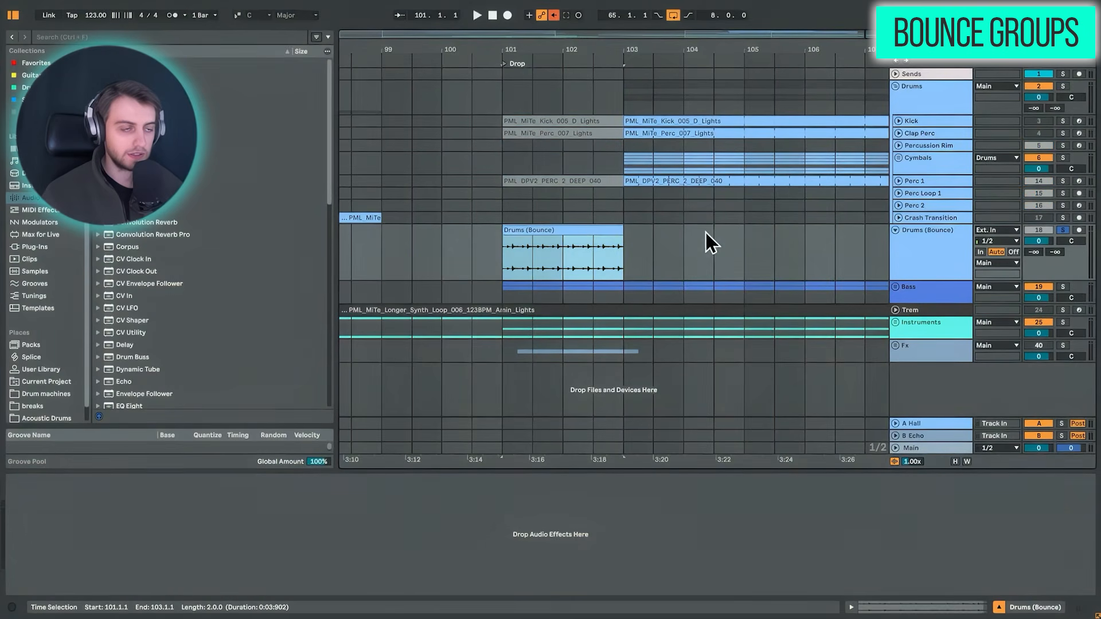
pyautogui.press('space')
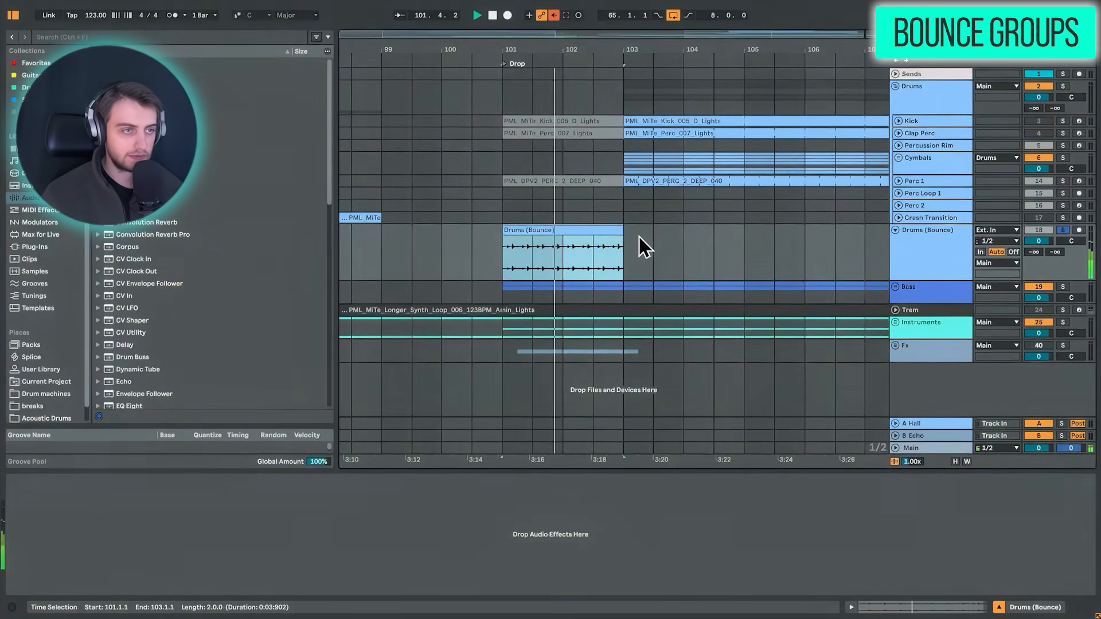
pyautogui.doubleClick(609, 231)
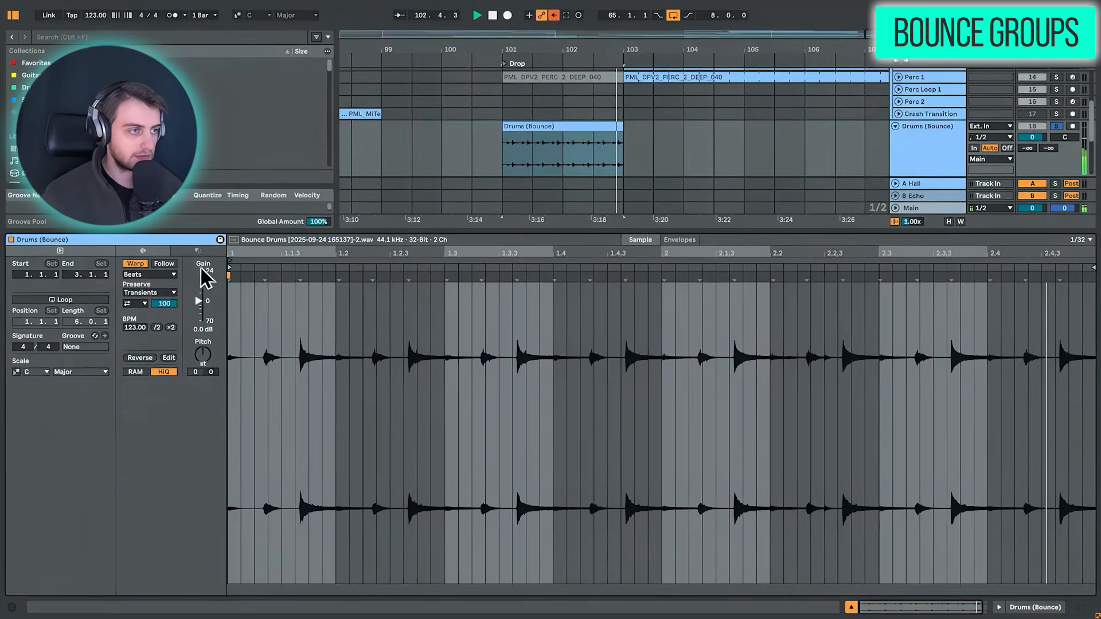
pyautogui.moveTo(230, 367); pyautogui.dragTo(1092, 383)
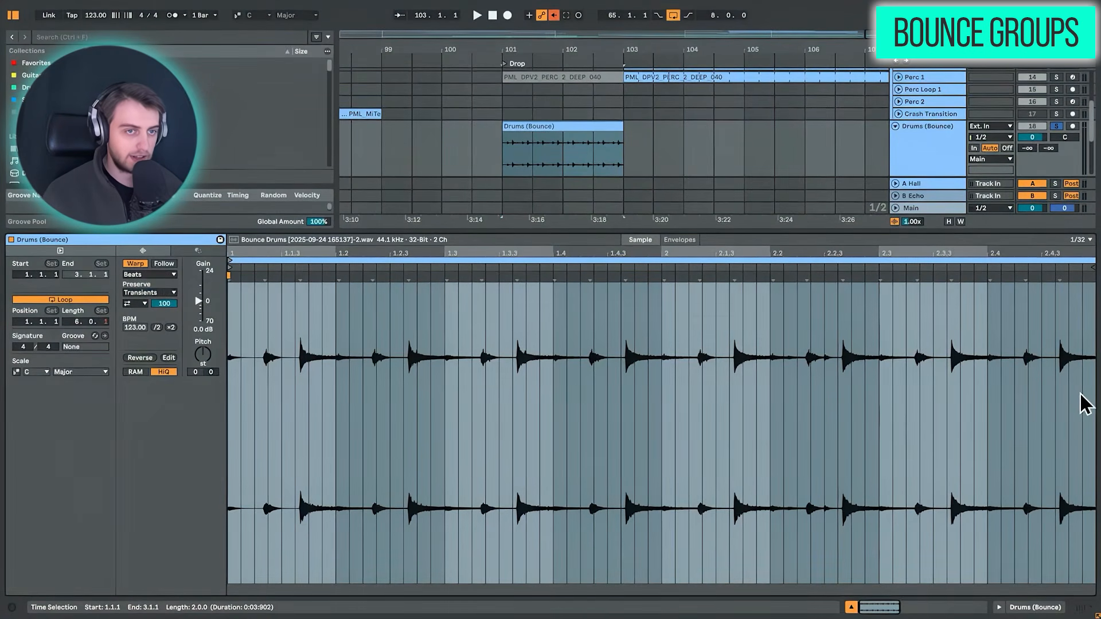
# - Extend the looped Drums (Bounce) clip to bar 105 and play it from bar 102
pyautogui.hotkey('ctrl', 'l')
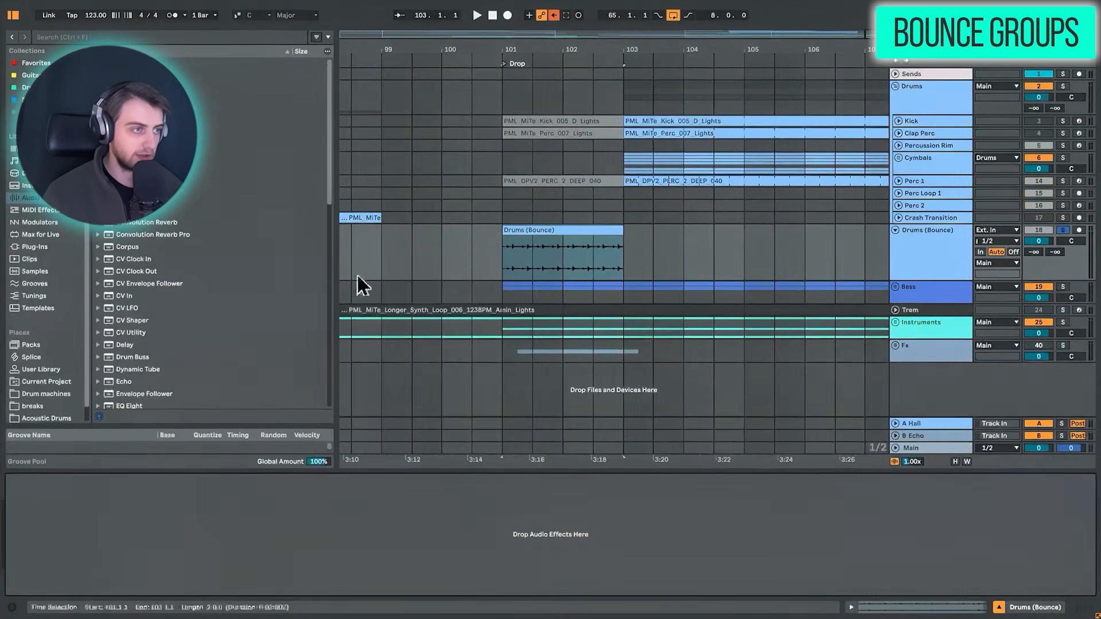
pyautogui.moveTo(624, 236)
pyautogui.mouseDown()
pyautogui.moveTo(771, 239)
pyautogui.moveTo(742, 240)
pyautogui.mouseUp()
pyautogui.click(570, 256)
pyautogui.press('space')
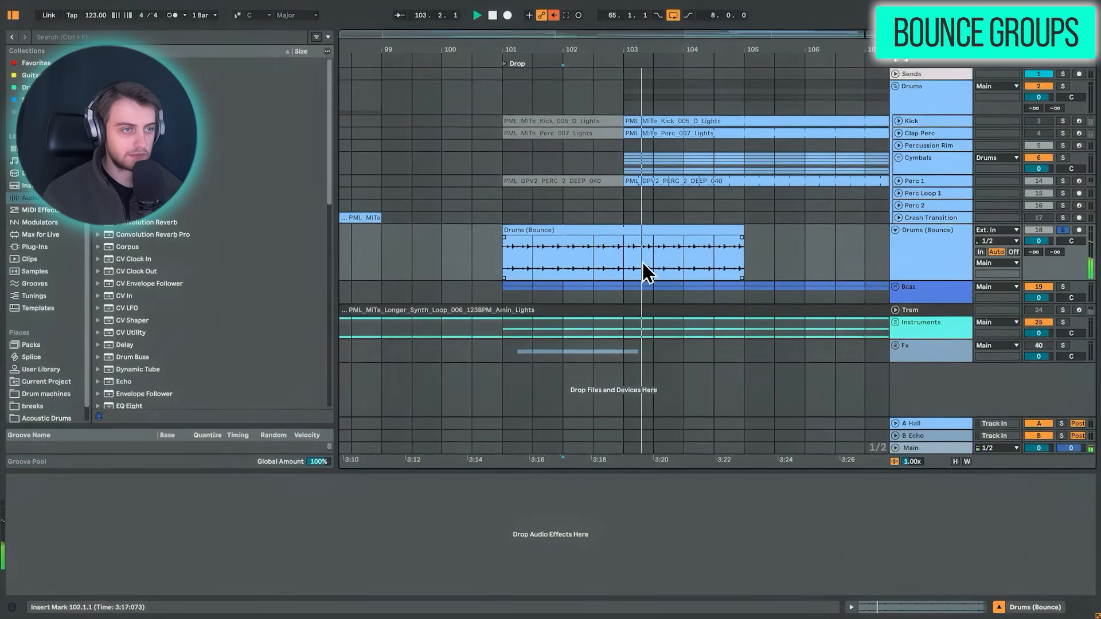
# - Stop playback and delete the Drums (Bounce) track
pyautogui.press('space')
pyautogui.click(676, 231)
pyautogui.press('Delete')
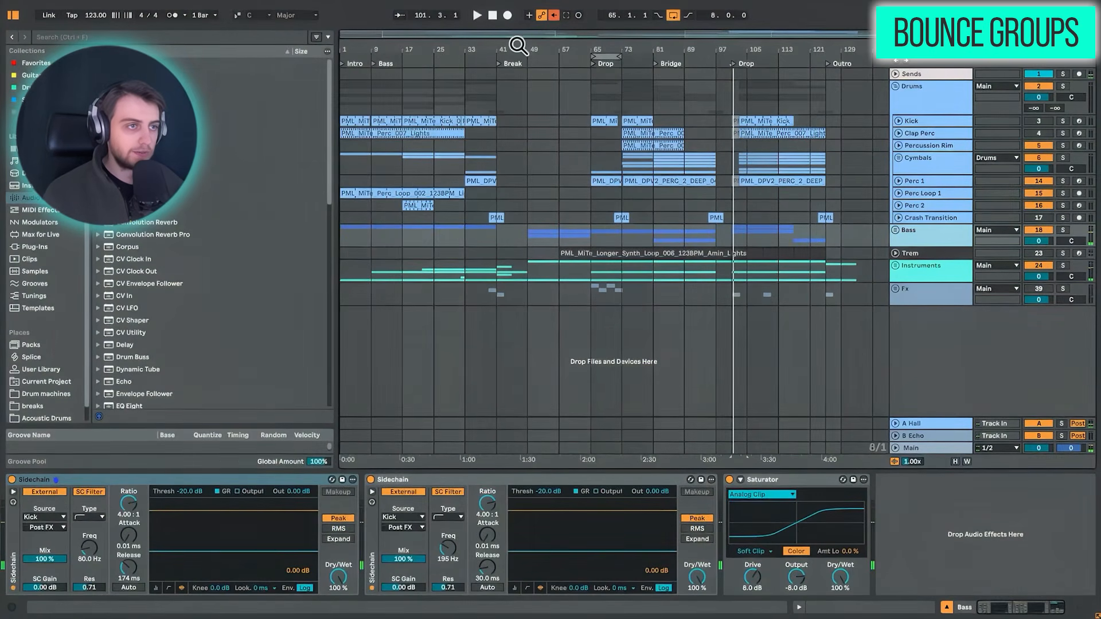
# - Fold the Drums group and select bars 65 to 67 of the Lead Saw track inside the Instruments group
pyautogui.moveTo(519, 46); pyautogui.dragTo(647, 81)
pyautogui.click(895, 86)
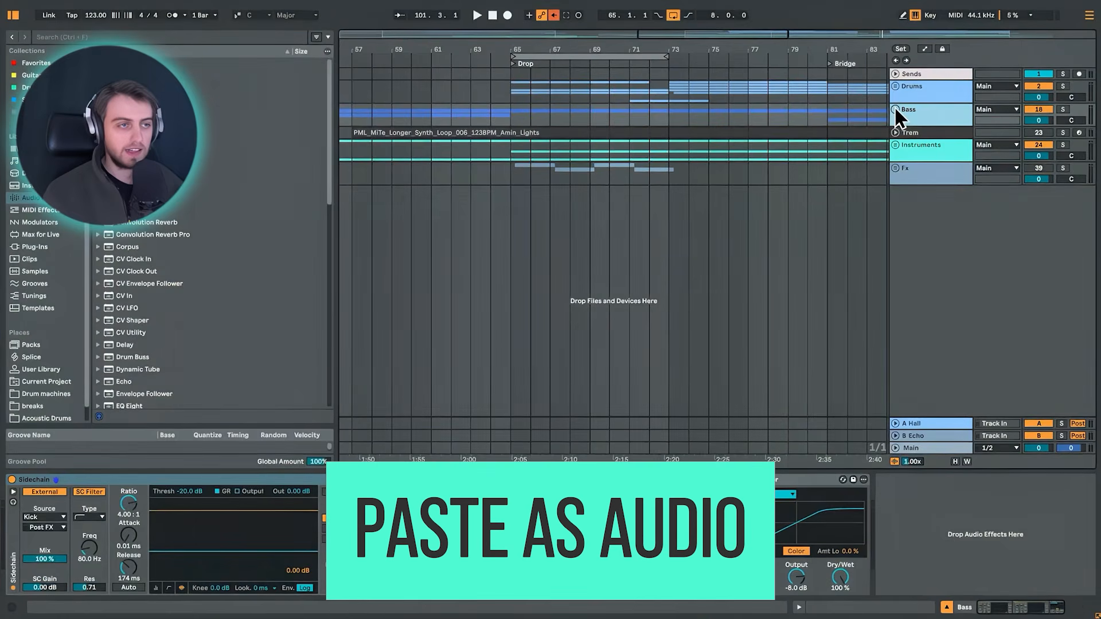
pyautogui.click(894, 143)
pyautogui.moveTo(522, 225); pyautogui.dragTo(555, 216)
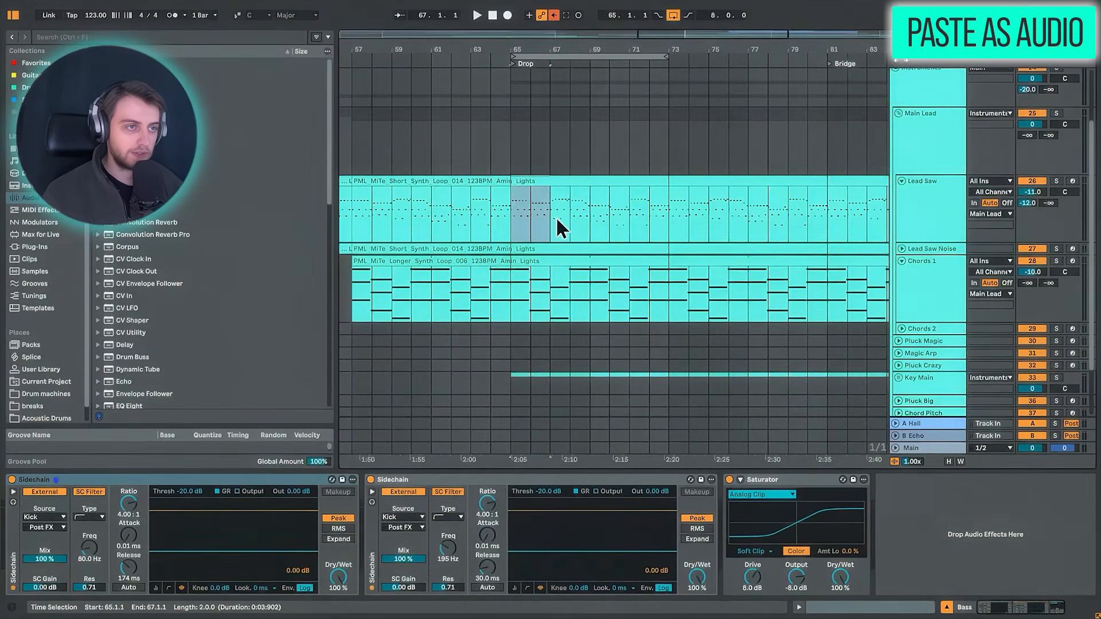
# - Solo the Lead Saw track, play it from bar 65 and extend the selection to bar 69
pyautogui.click(1054, 182)
pyautogui.press('space')
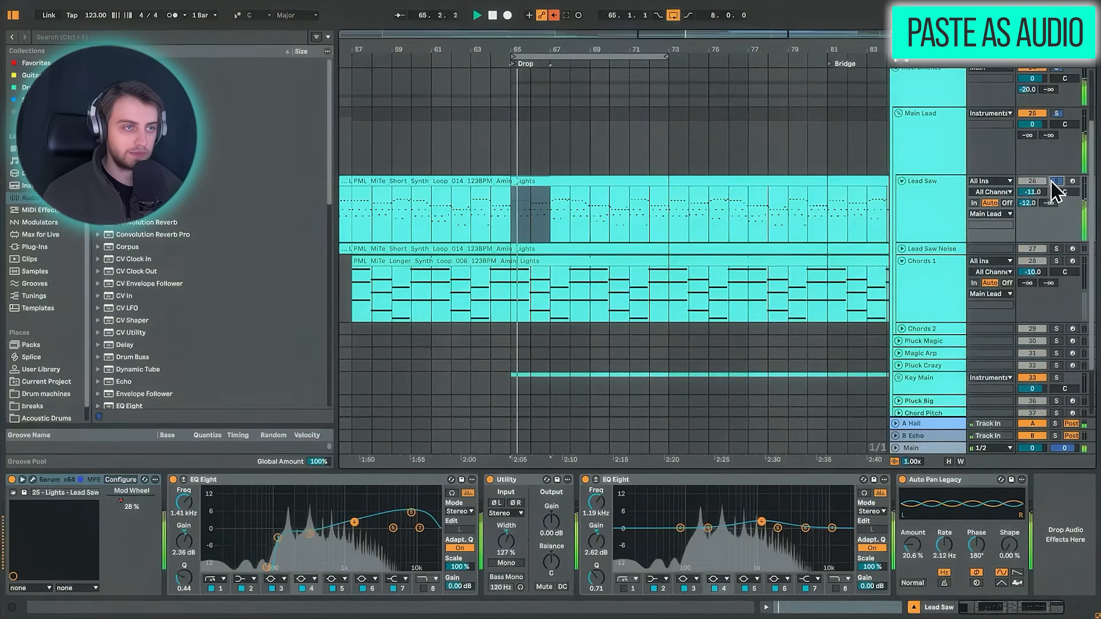
pyautogui.moveTo(516, 50); pyautogui.dragTo(515, 74)
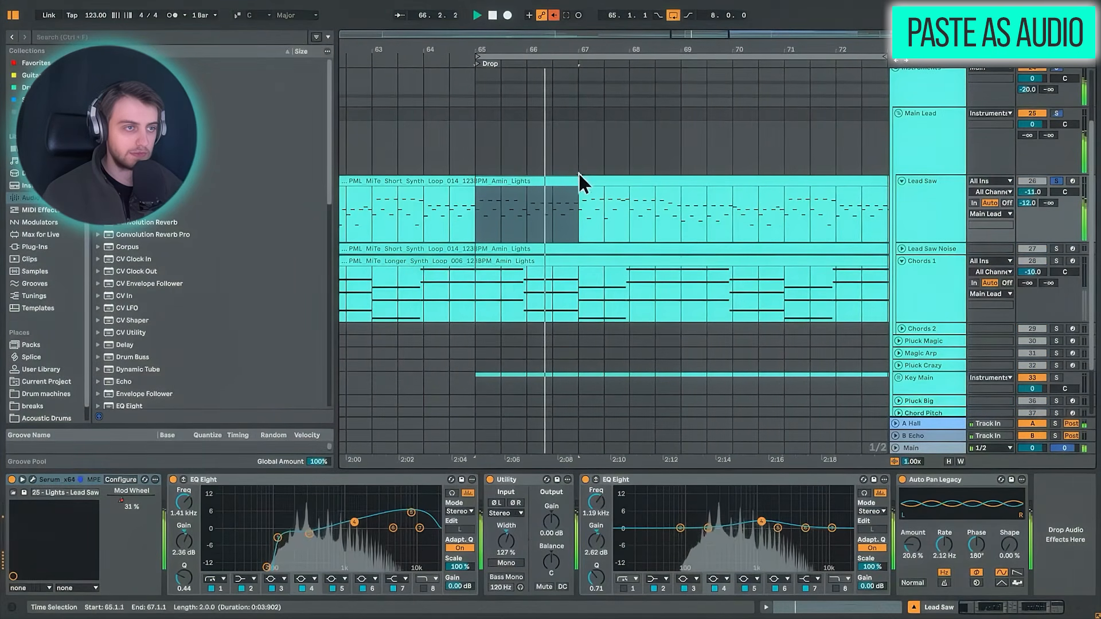
pyautogui.click(618, 215)
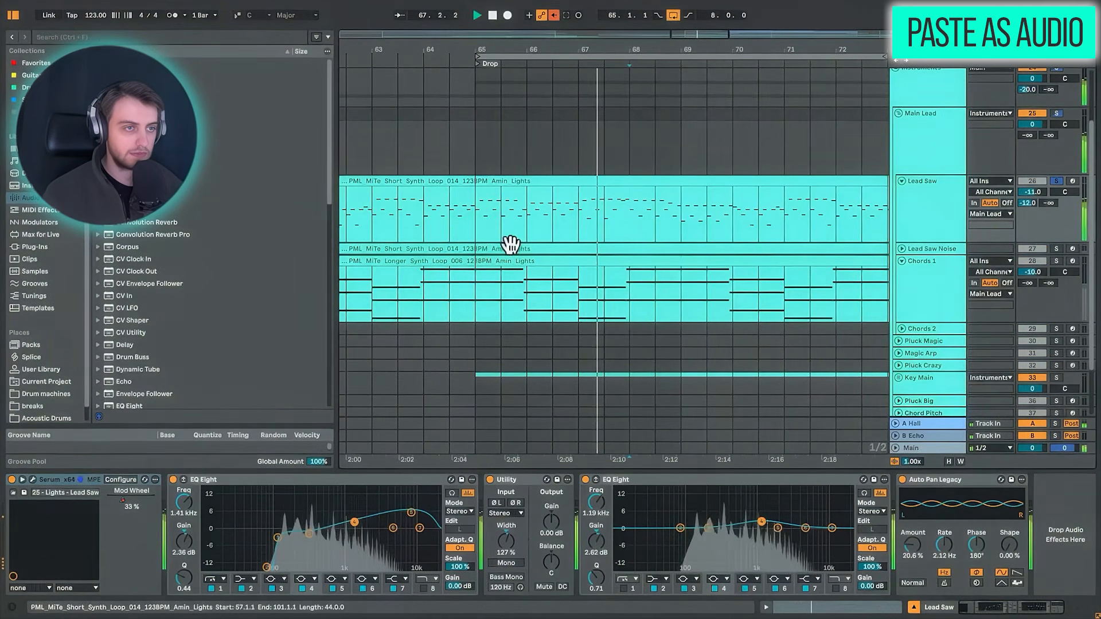
pyautogui.moveTo(476, 232); pyautogui.dragTo(678, 215)
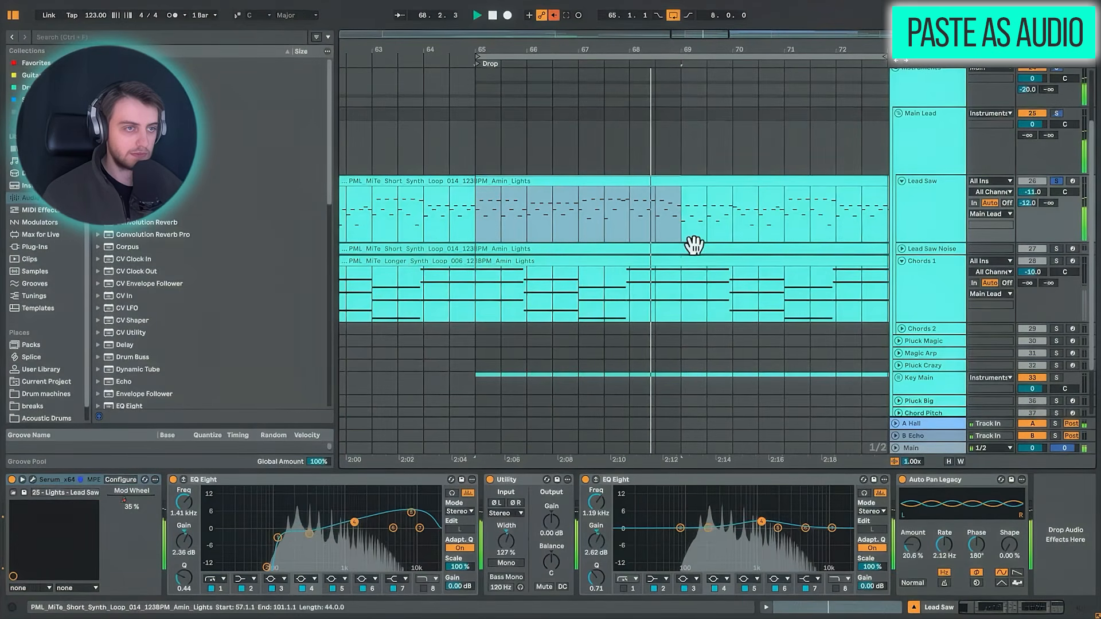
pyautogui.press('space')
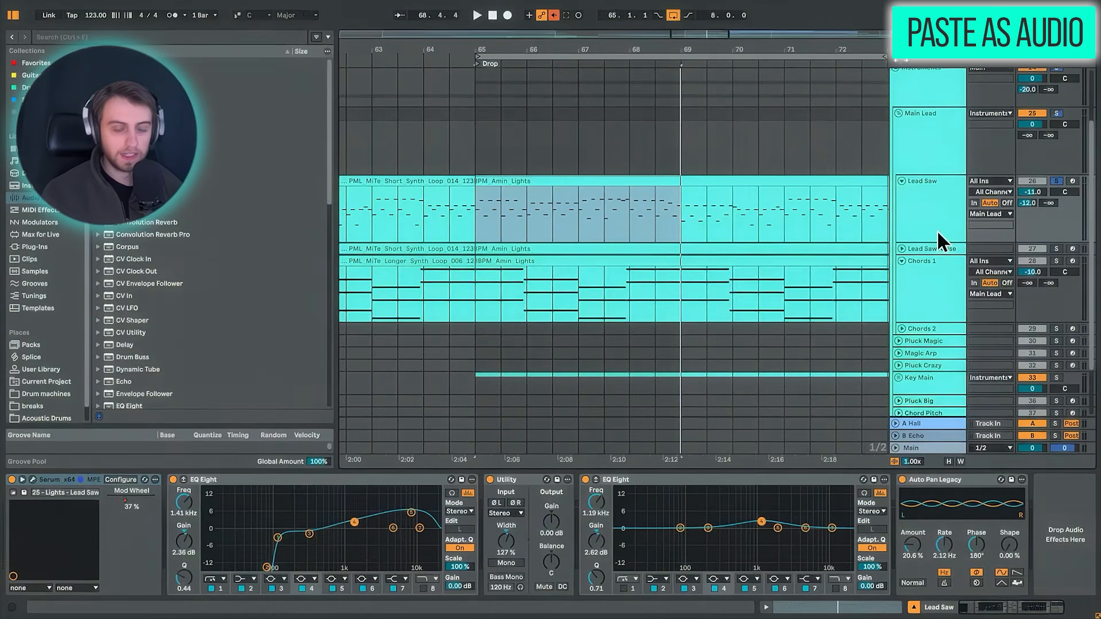
# - Copy Lead Saw's section from 65.1.1 to 69.1.1 and paste it as audio at 65.1.1 on a new audio track
pyautogui.click(681, 234)
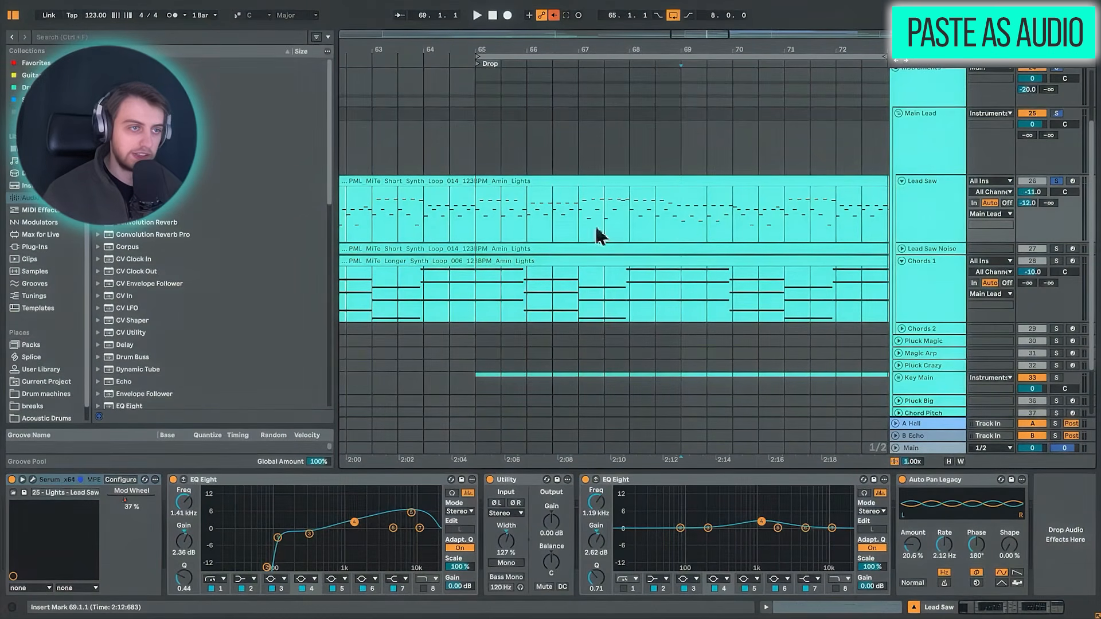
pyautogui.moveTo(482, 231); pyautogui.dragTo(664, 232)
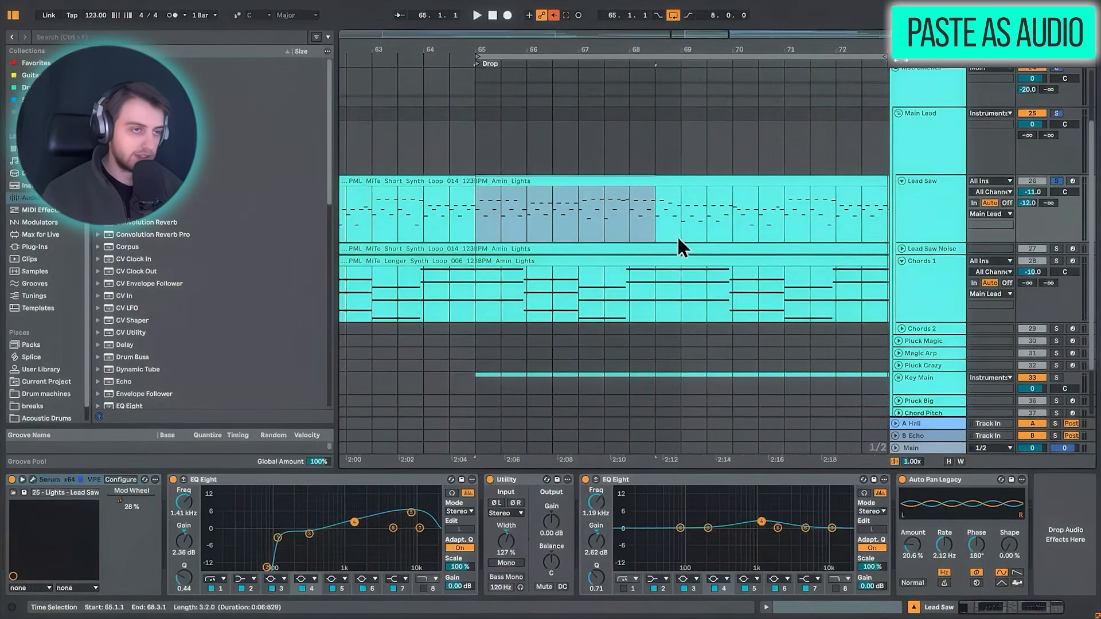
pyautogui.moveTo(480, 229); pyautogui.dragTo(618, 225)
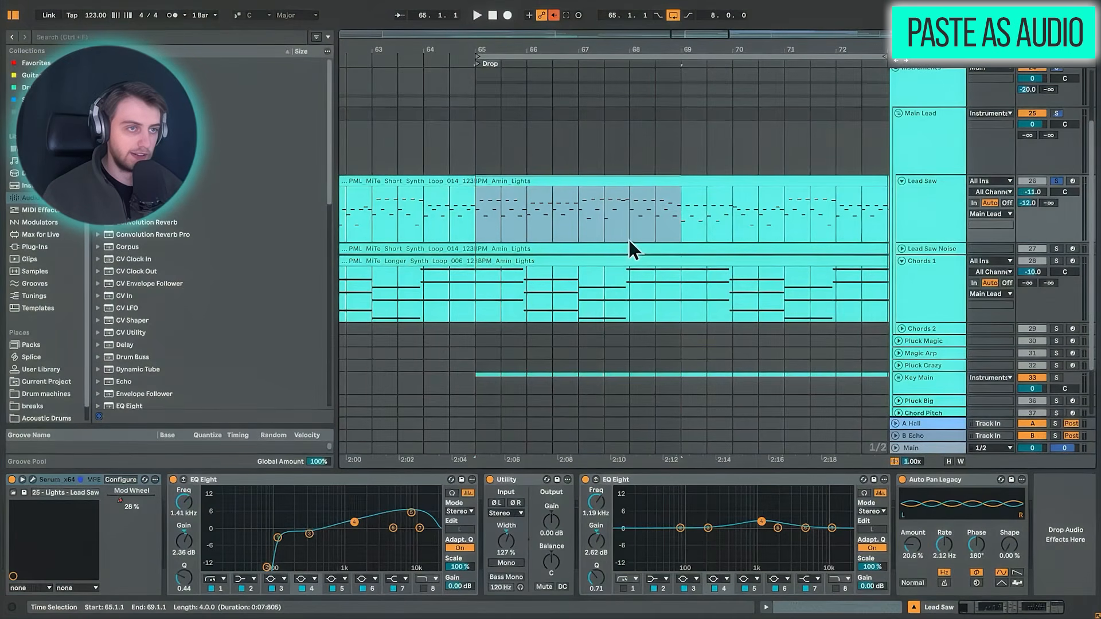
pyautogui.rightClick(955, 208)
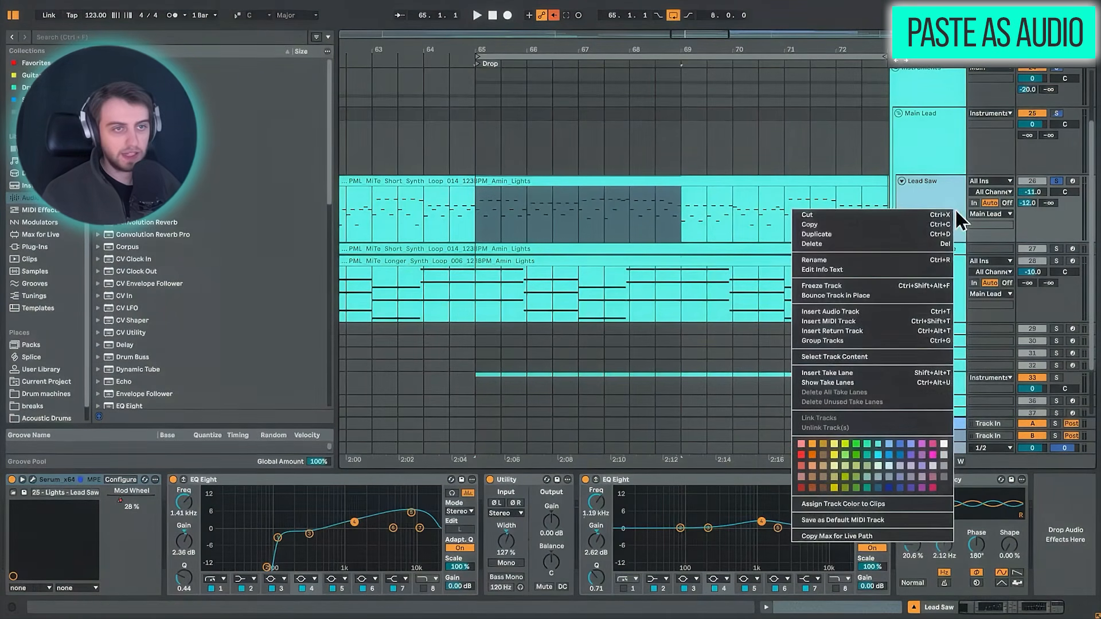
pyautogui.click(830, 312)
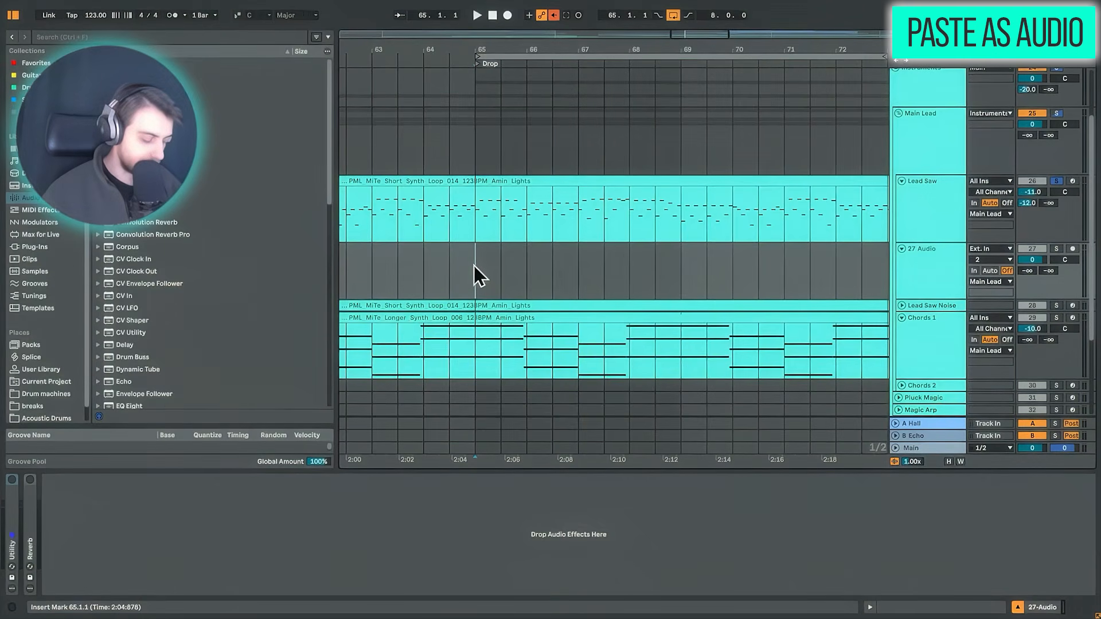
pyautogui.hotkey('ctrl', 'alt', 'v')
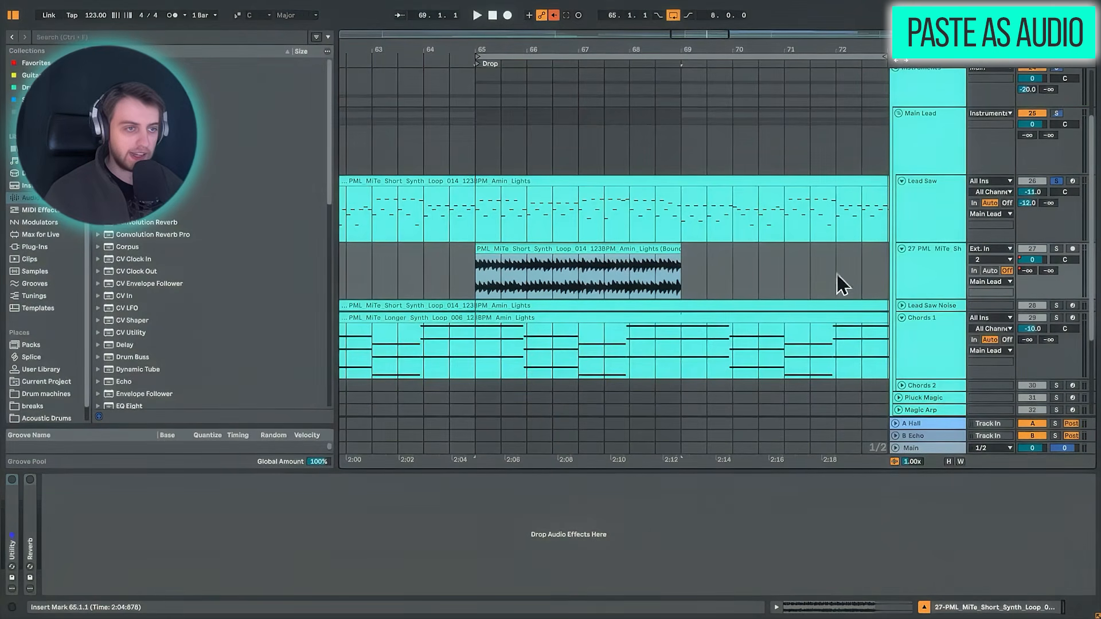
# - Enlarge the pasted audio's track and audition it soloed over bars 65 to 69 with its volume set to -11.0 dB
pyautogui.moveTo(917, 298); pyautogui.dragTo(916, 354)
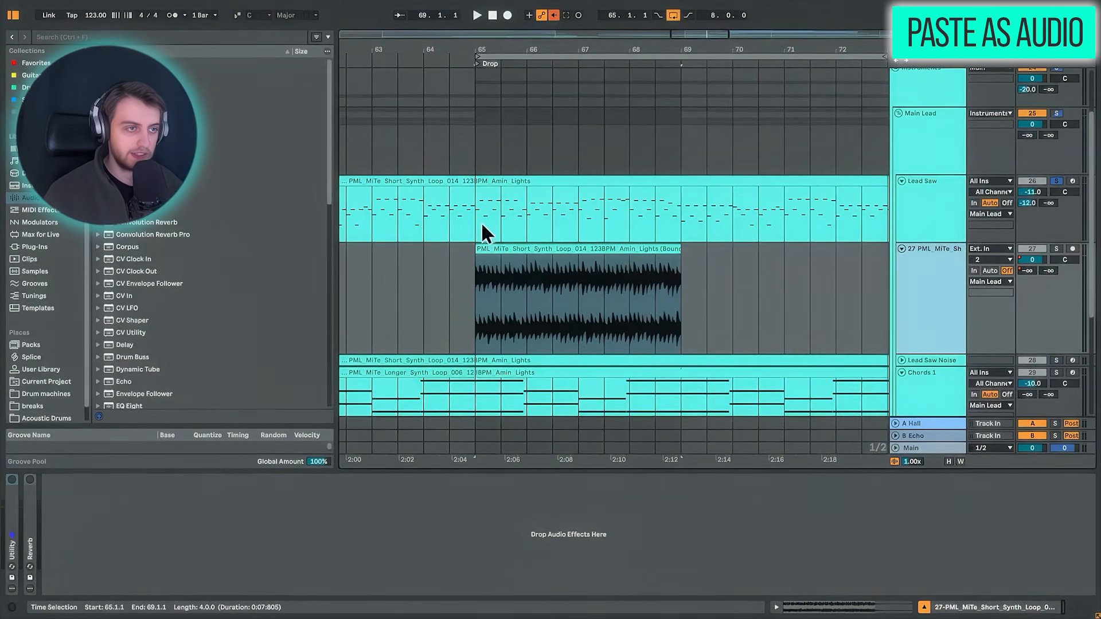
pyautogui.moveTo(481, 223); pyautogui.dragTo(683, 295)
pyautogui.click(1056, 248)
pyautogui.press('space')
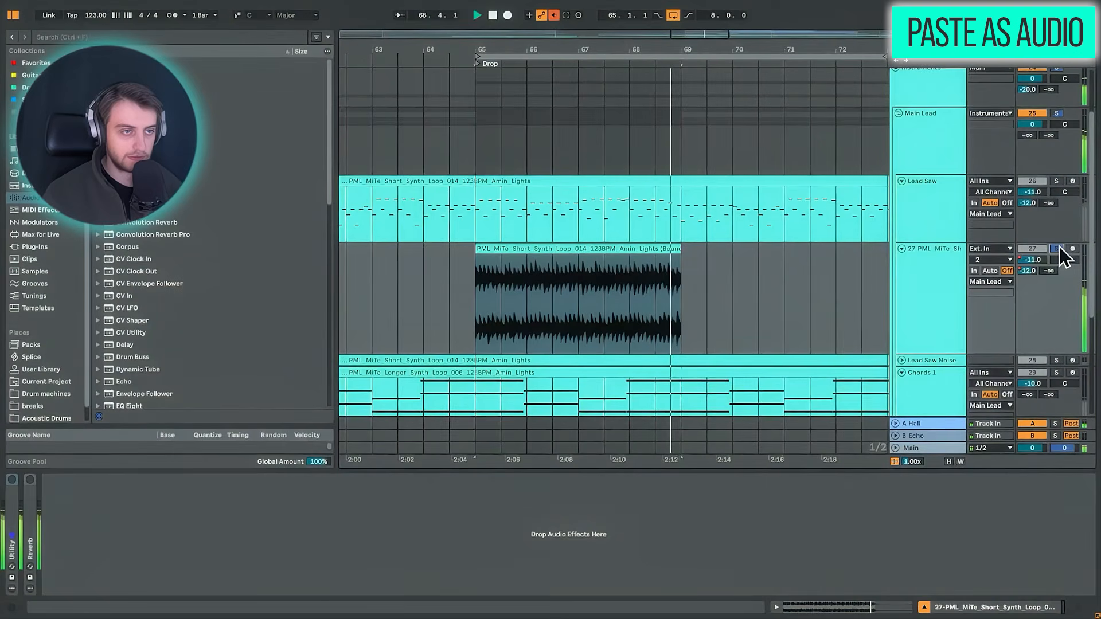
pyautogui.press('space')
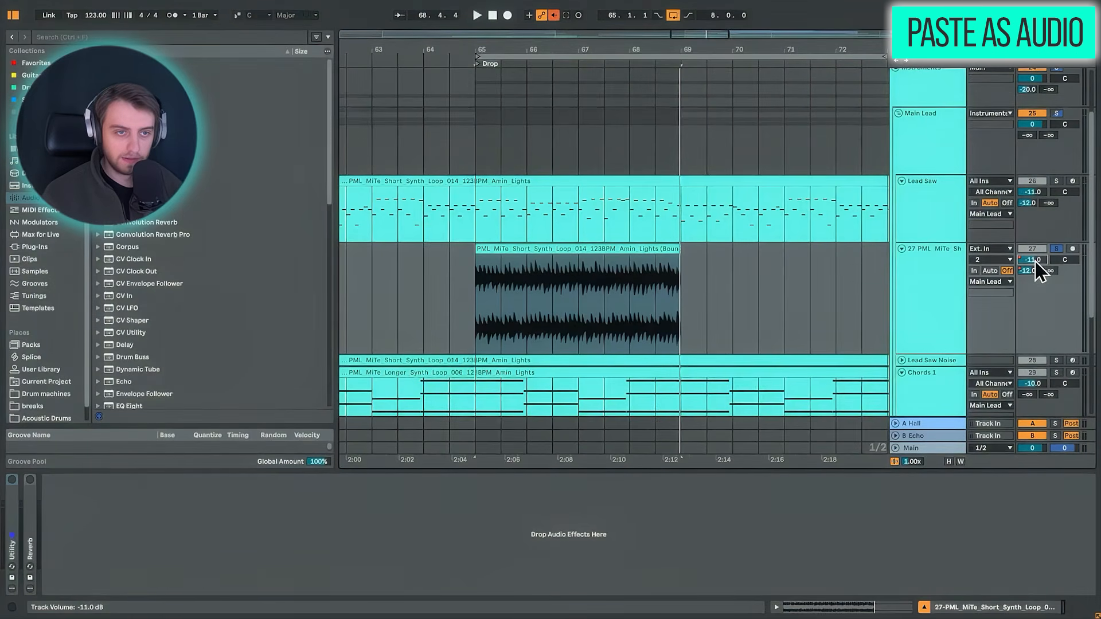
# - Compare the section from 65.1.1 to 69.1.1 on the Lead Saw track and the pasted audio track
pyautogui.rightClick(1034, 261)
pyautogui.click(992, 319)
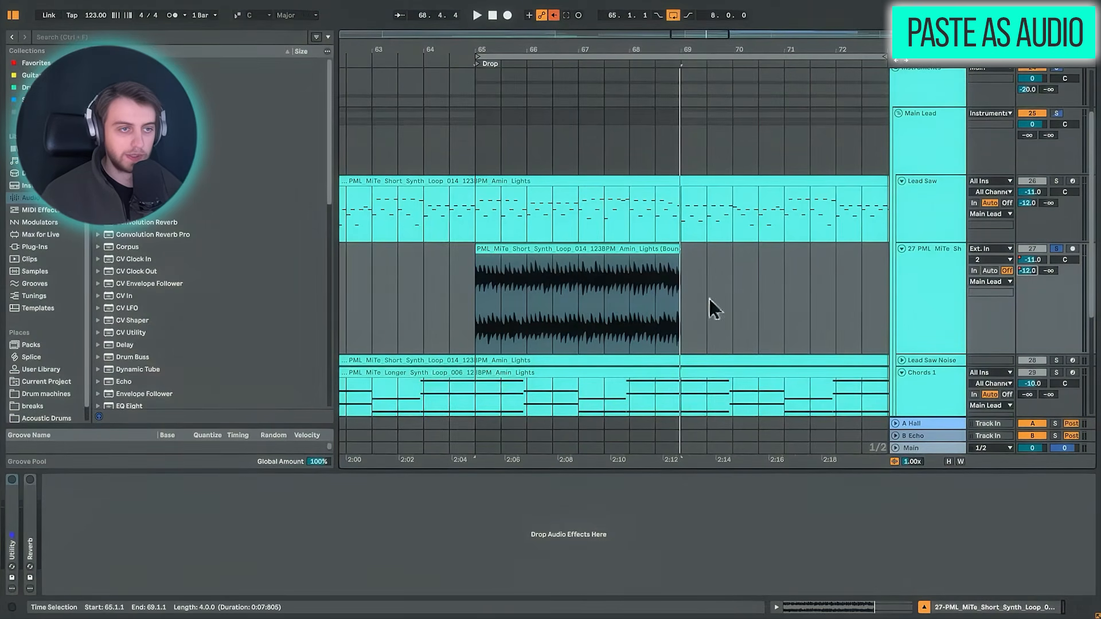
pyautogui.moveTo(470, 215); pyautogui.dragTo(678, 212)
pyautogui.moveTo(468, 284); pyautogui.dragTo(682, 292)
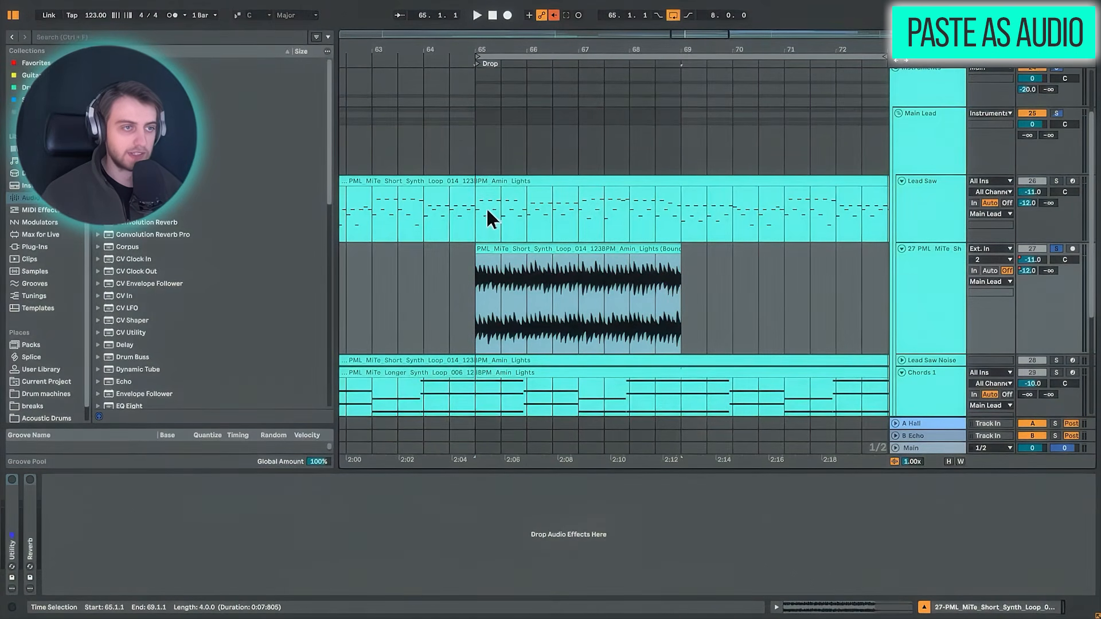
pyautogui.moveTo(486, 208); pyautogui.dragTo(683, 211)
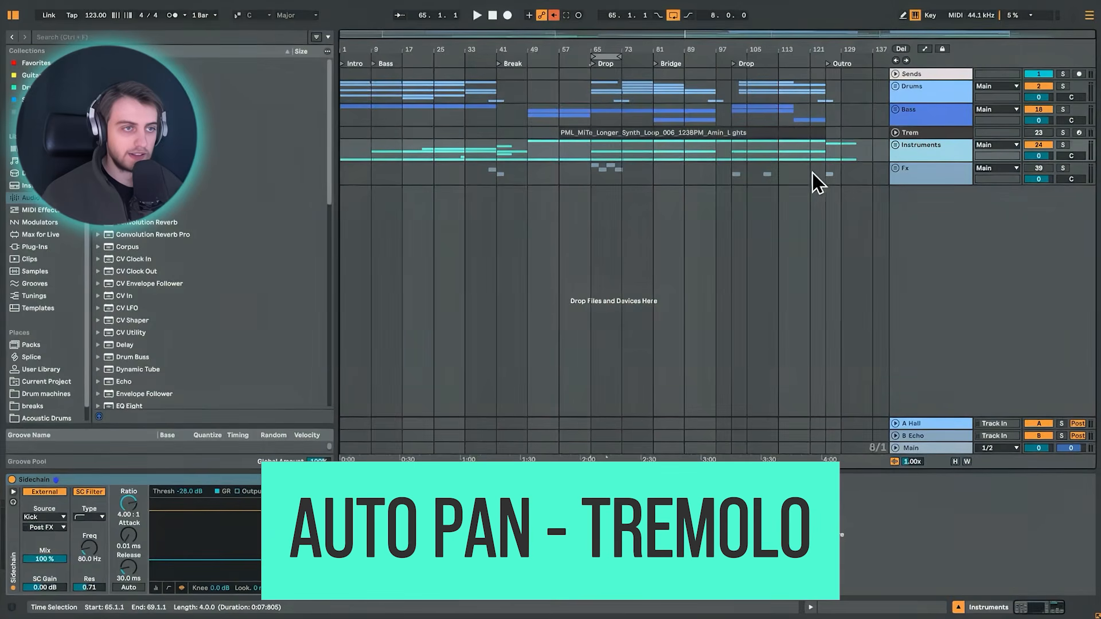
# - Unfold the Trem track and place the playback start at bar 65
pyautogui.click(895, 132)
pyautogui.click(865, 166)
pyautogui.click(596, 170)
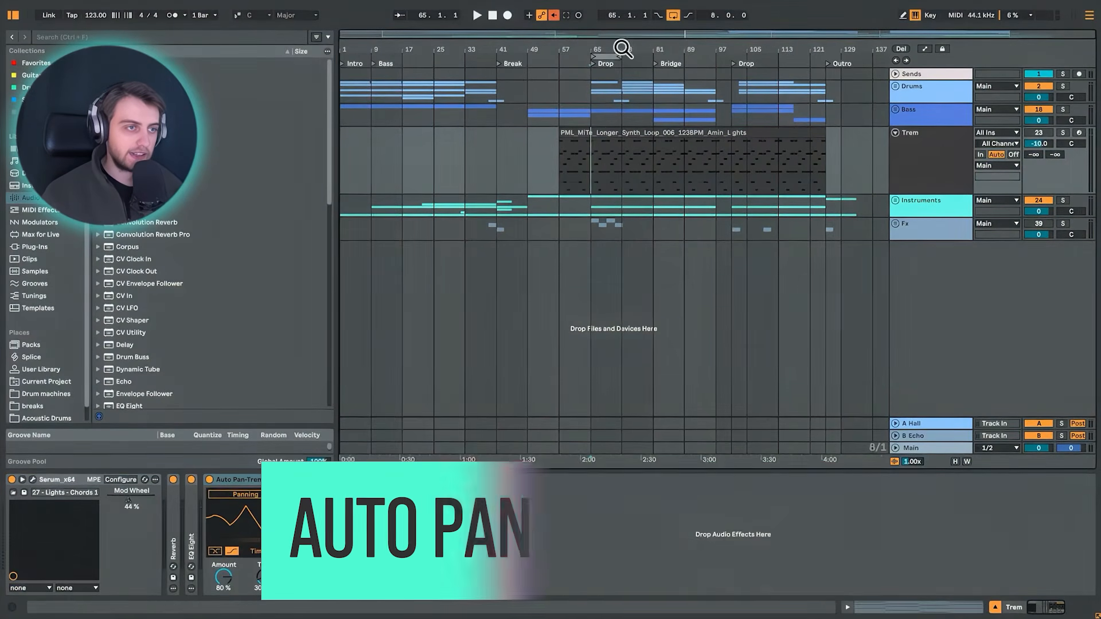
pyautogui.moveTo(621, 48); pyautogui.dragTo(683, 118)
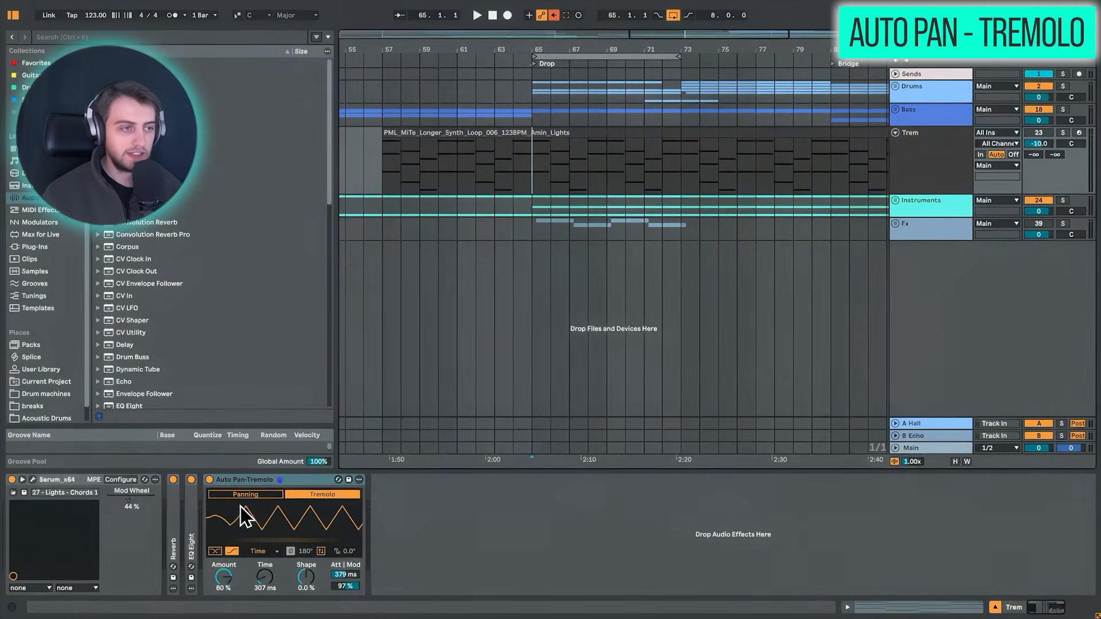
# - Bypass Auto Pan-Tremolo and play the activated, enlarged Trem track soloed from bar 65
pyautogui.click(209, 479)
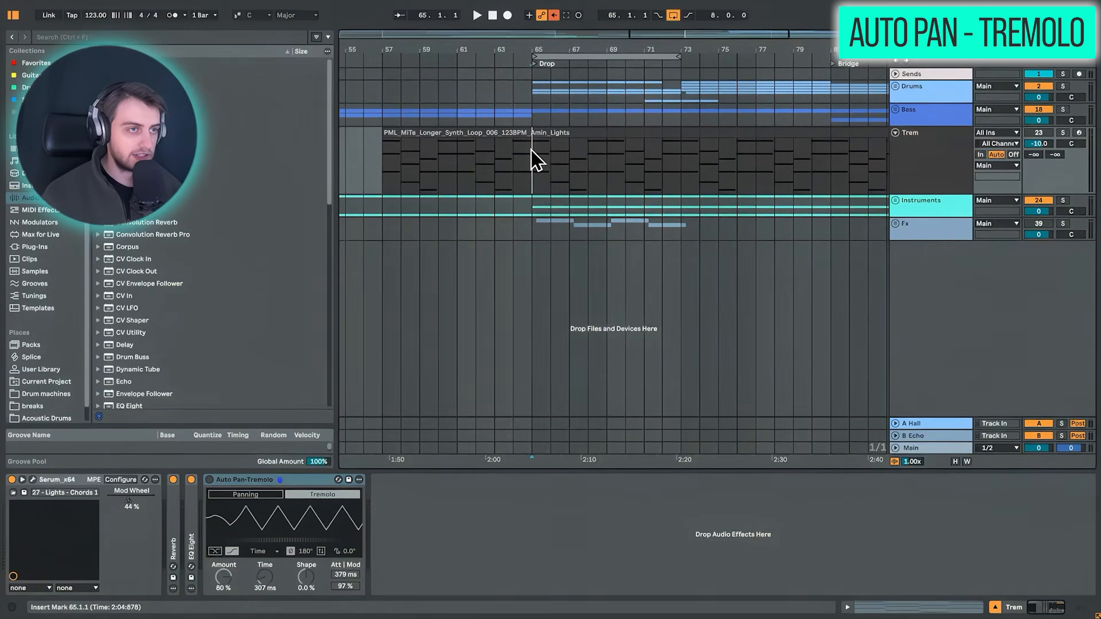
pyautogui.click(921, 191)
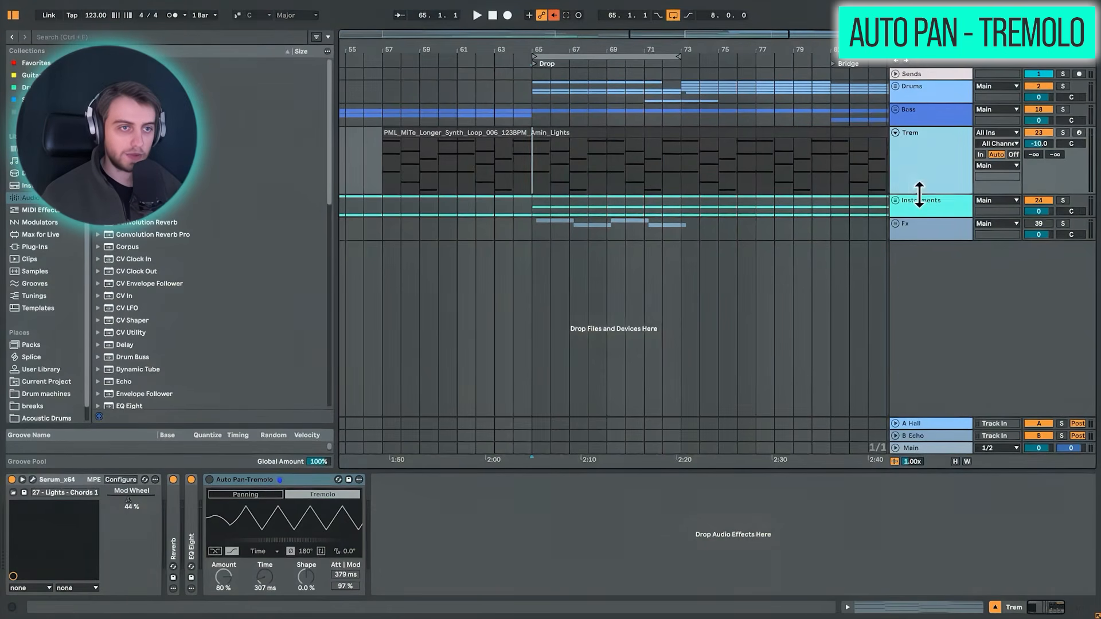
pyautogui.moveTo(919, 195); pyautogui.dragTo(919, 294)
pyautogui.click(1062, 132)
pyautogui.press('space')
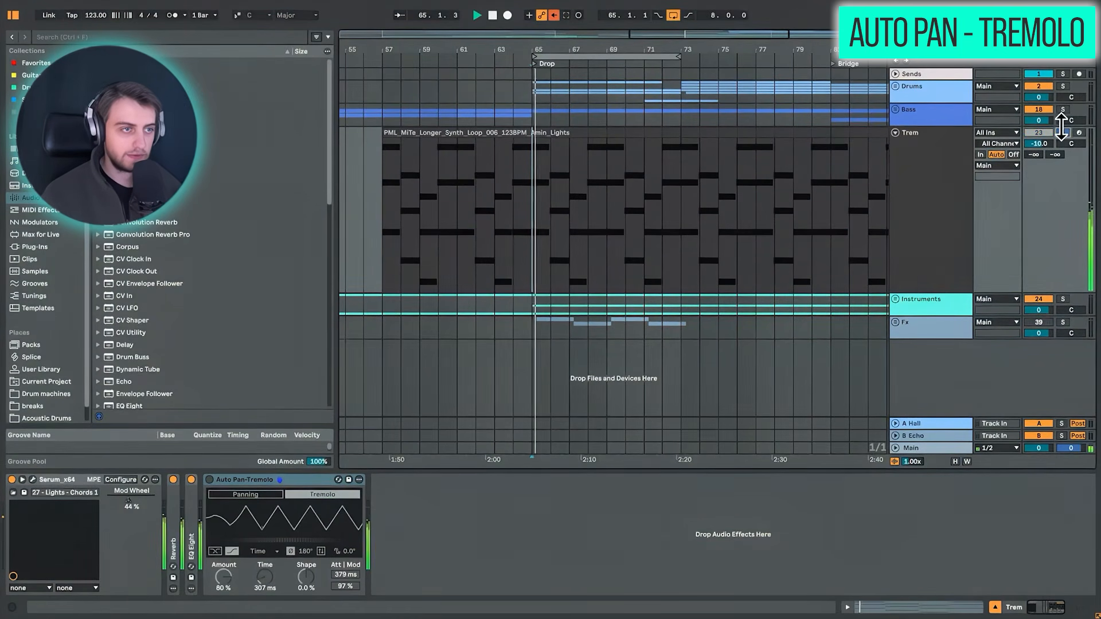
pyautogui.moveTo(570, 49); pyautogui.dragTo(570, 80)
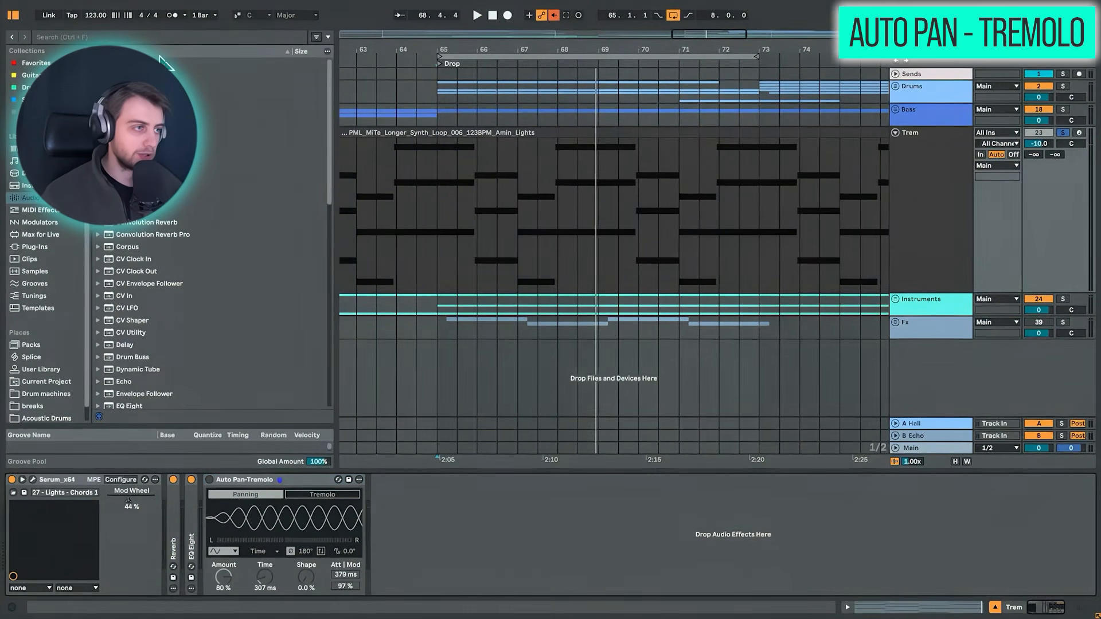
# - Add Auto Pan Legacy after Auto Pan-Tremolo on the Trem track and set its amount to 52.4%
pyautogui.click(137, 39)
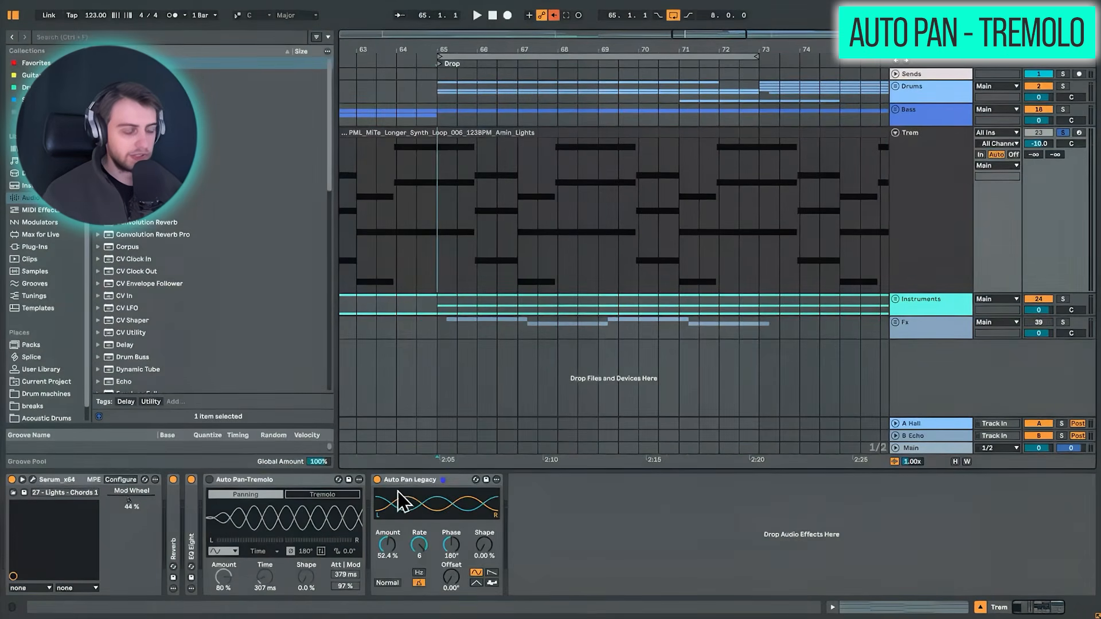
pyautogui.moveTo(387, 552); pyautogui.dragTo(388, 559)
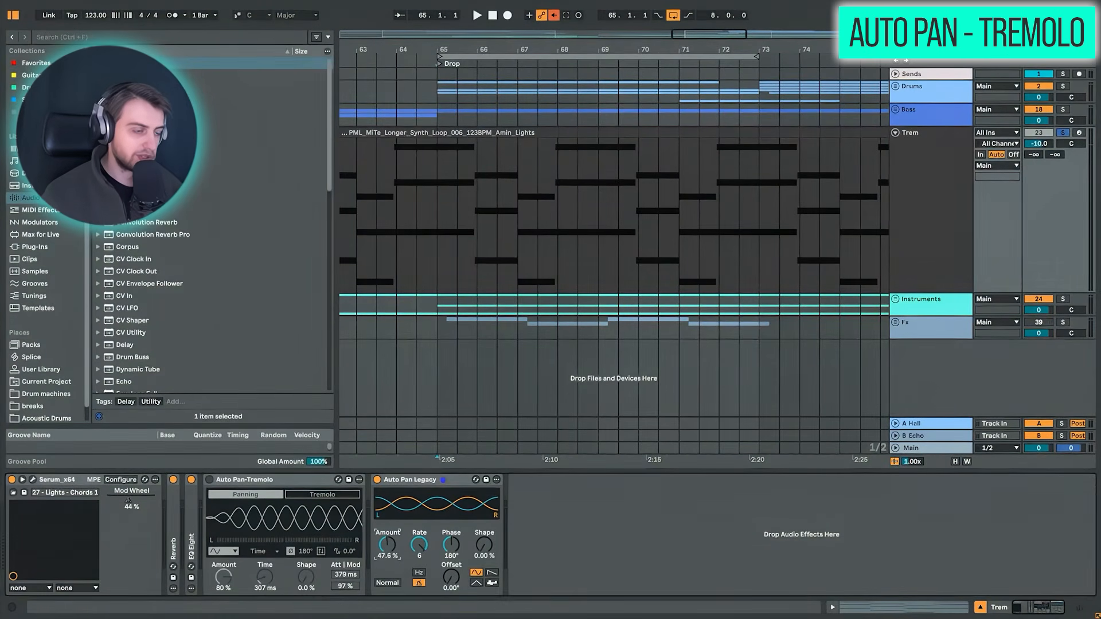
pyautogui.click(437, 245)
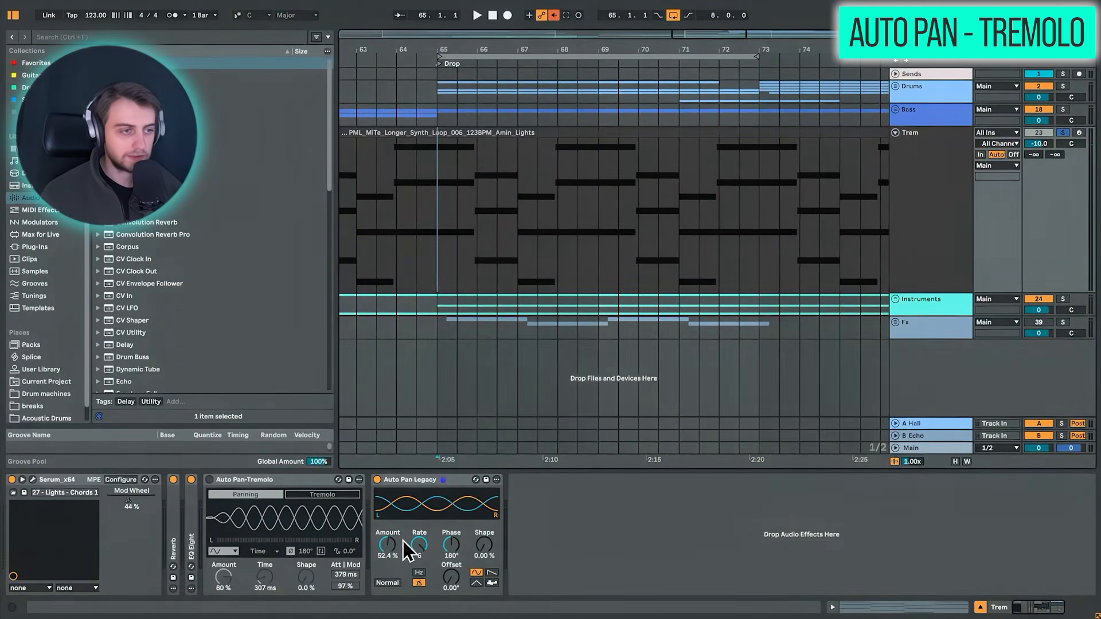
# - During playback of the Trem track, set Auto Pan Legacy to a 9.39 Hz rate, 0° phase and 51.6% amount
pyautogui.press('space')
pyautogui.moveTo(418, 549); pyautogui.dragTo(418, 573)
pyautogui.click(419, 572)
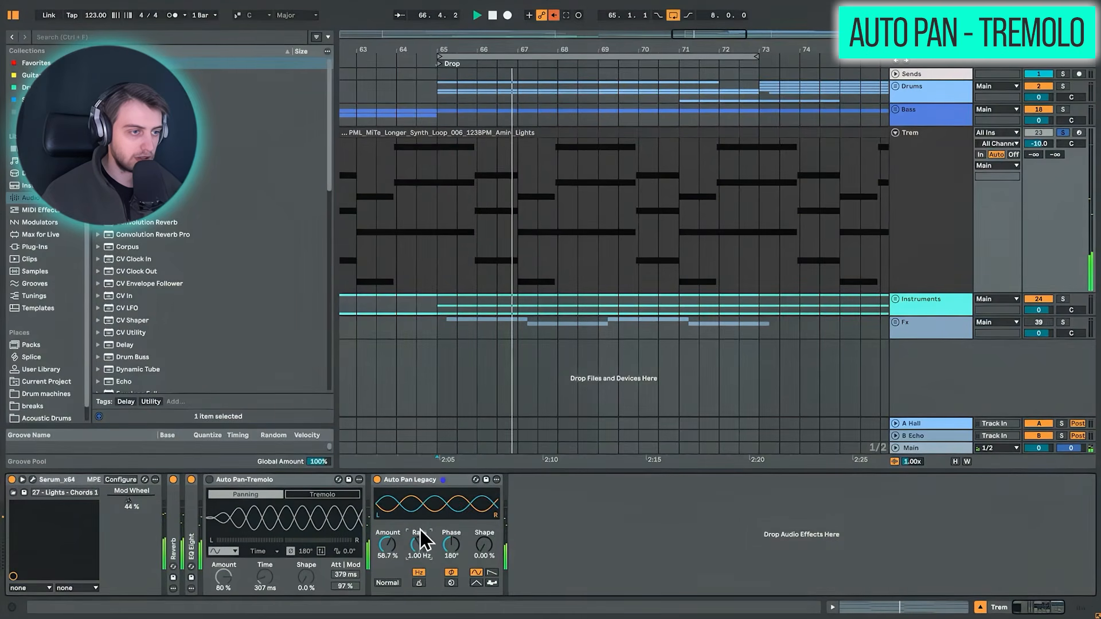
pyautogui.moveTo(419, 545); pyautogui.dragTo(483, 550)
pyautogui.moveTo(388, 545)
pyautogui.mouseDown()
pyautogui.moveTo(387, 534)
pyautogui.moveTo(419, 541)
pyautogui.moveTo(392, 550)
pyautogui.moveTo(392, 562)
pyautogui.mouseUp()
pyautogui.press('space')
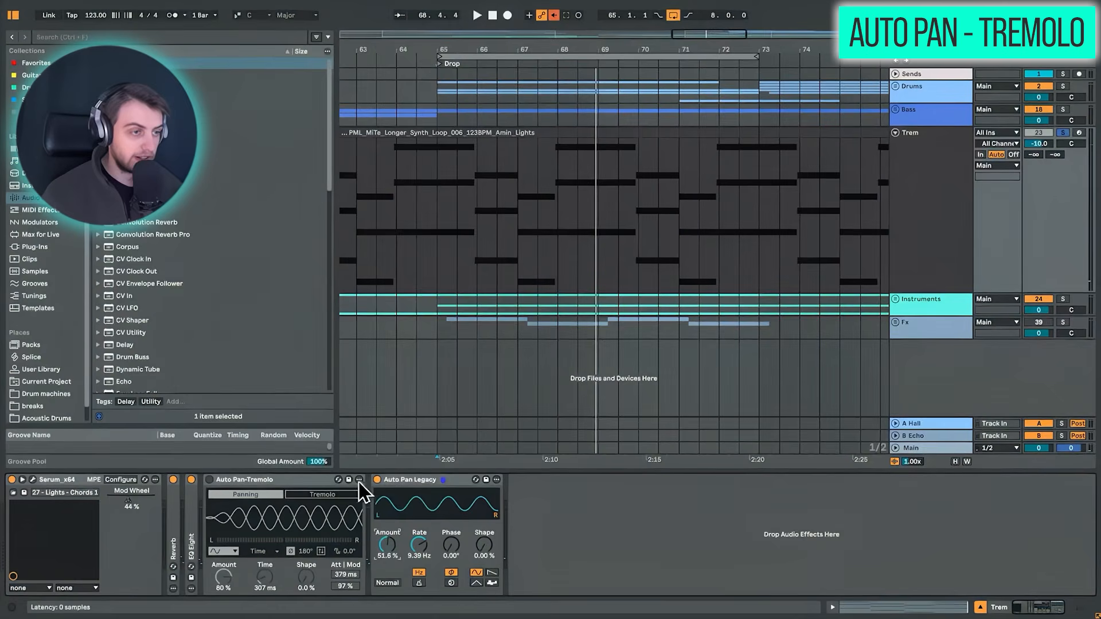
# - Bypass Auto Pan Legacy and enable Auto Pan-Tremolo on the Trem track
pyautogui.click(377, 480)
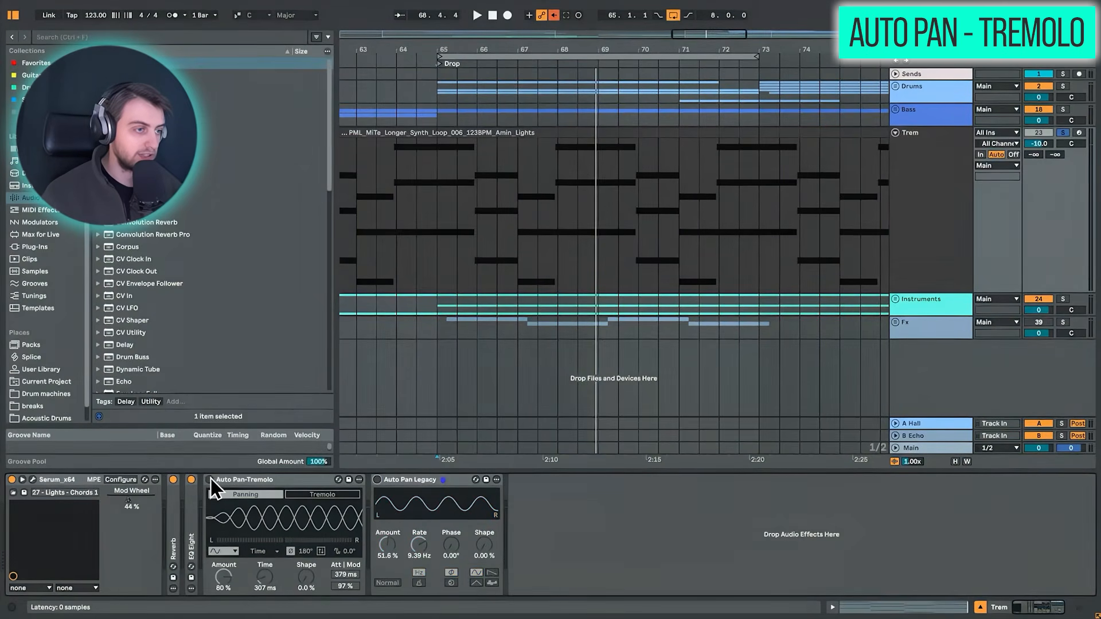
pyautogui.click(210, 480)
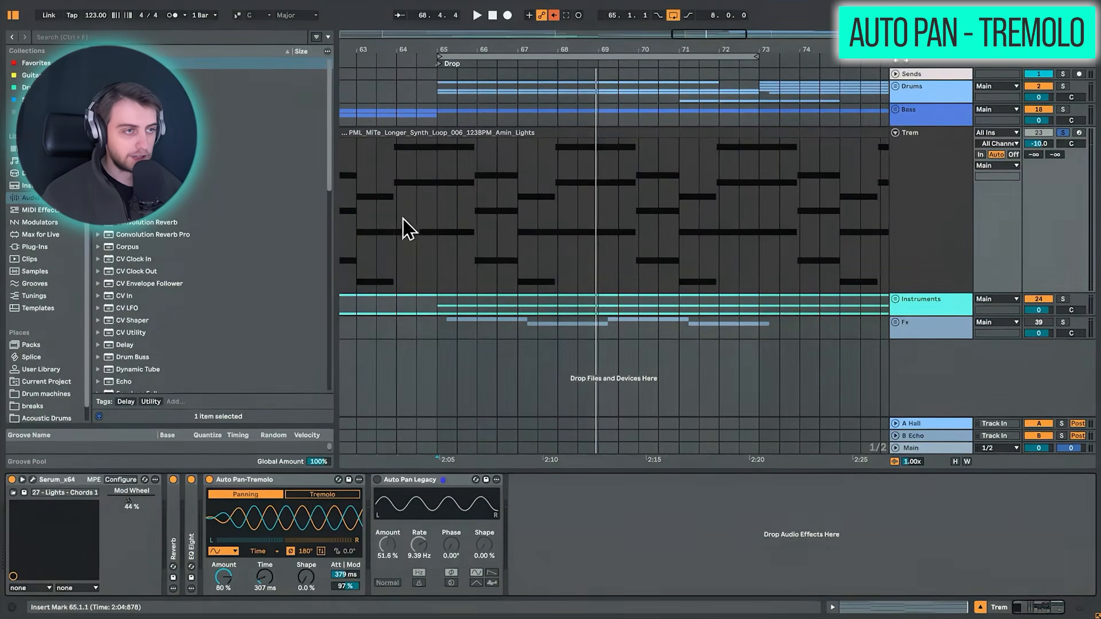
# - Play the soloed Trem track from bar 65 to hear Auto Pan-Tremolo in Panning mode
pyautogui.press('space')
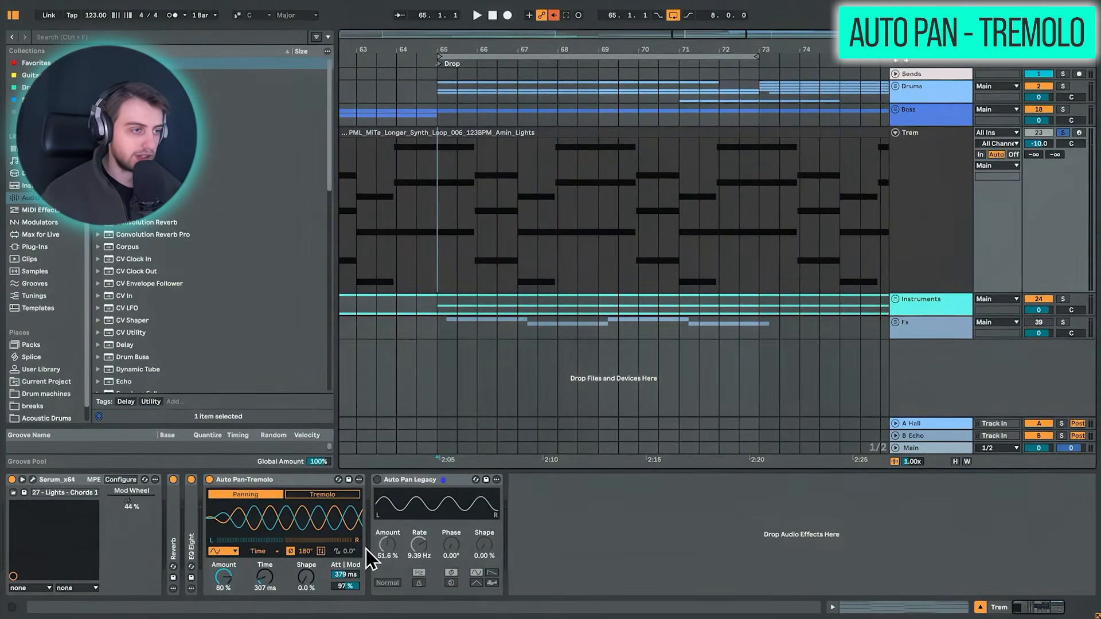
pyautogui.press('space')
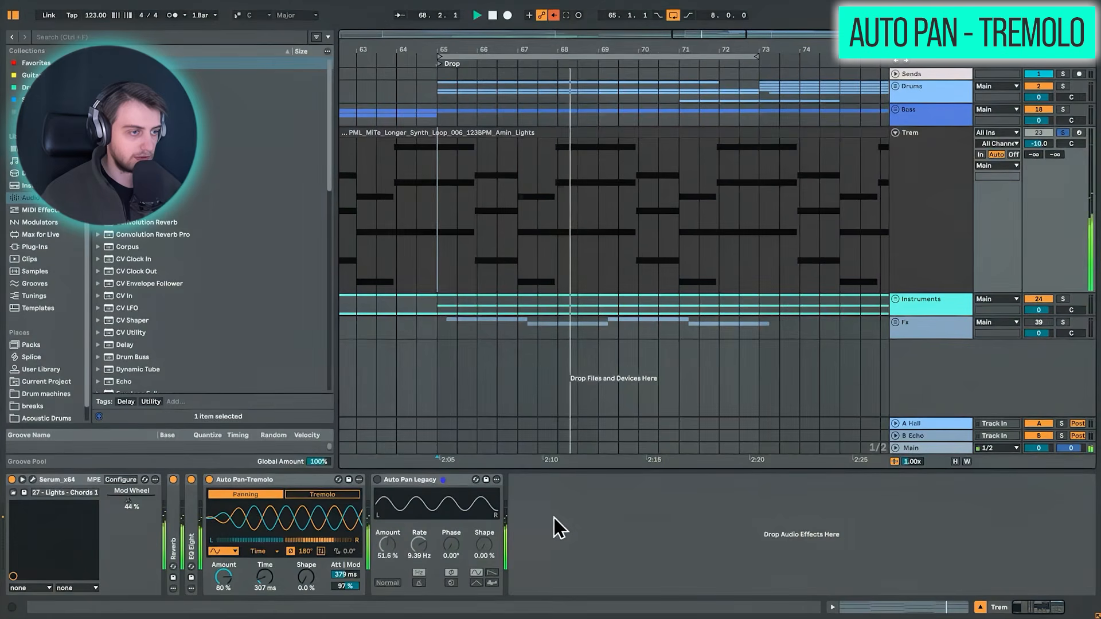
pyautogui.press('space')
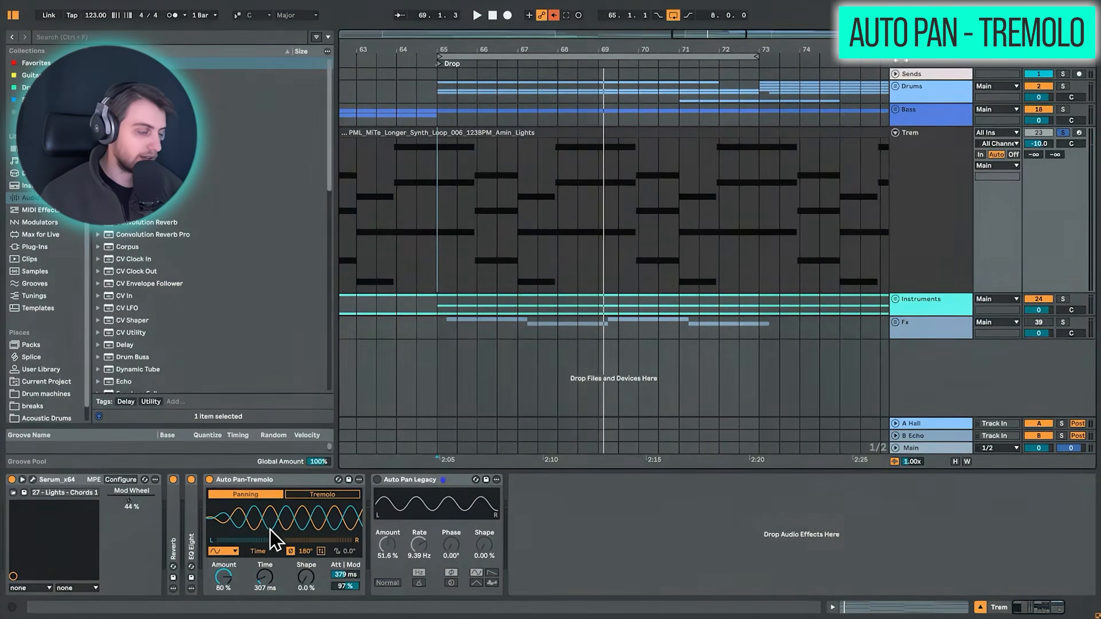
# - Reset Auto Pan-Tremolo's attack time to 0 ms and dynamic frequency modulation to 0%, and play the Trem track
pyautogui.doubleClick(347, 575)
pyautogui.doubleClick(349, 585)
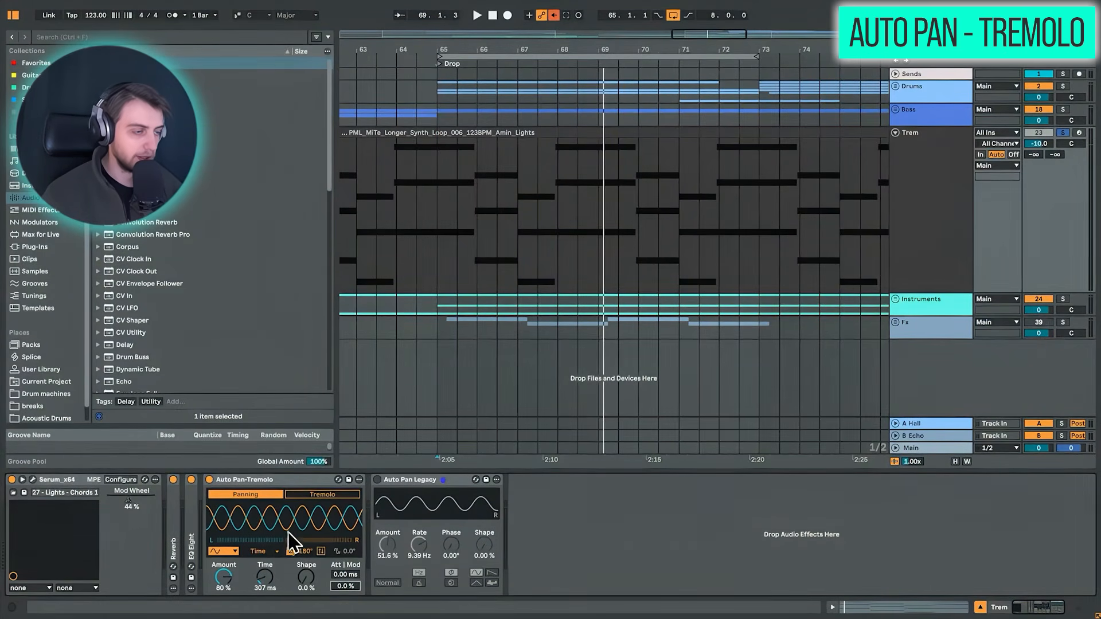
pyautogui.press('space')
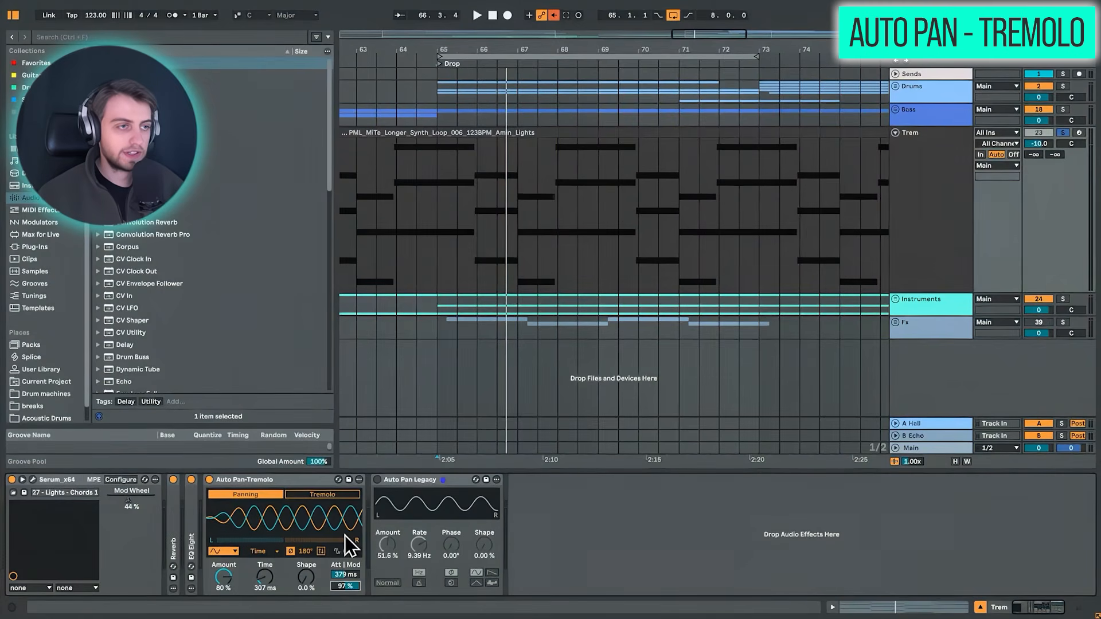
# - Show the Info View and select bar 66 of the Trem clip, from 66.1.1 to 67.1.1
pyautogui.click(437, 213)
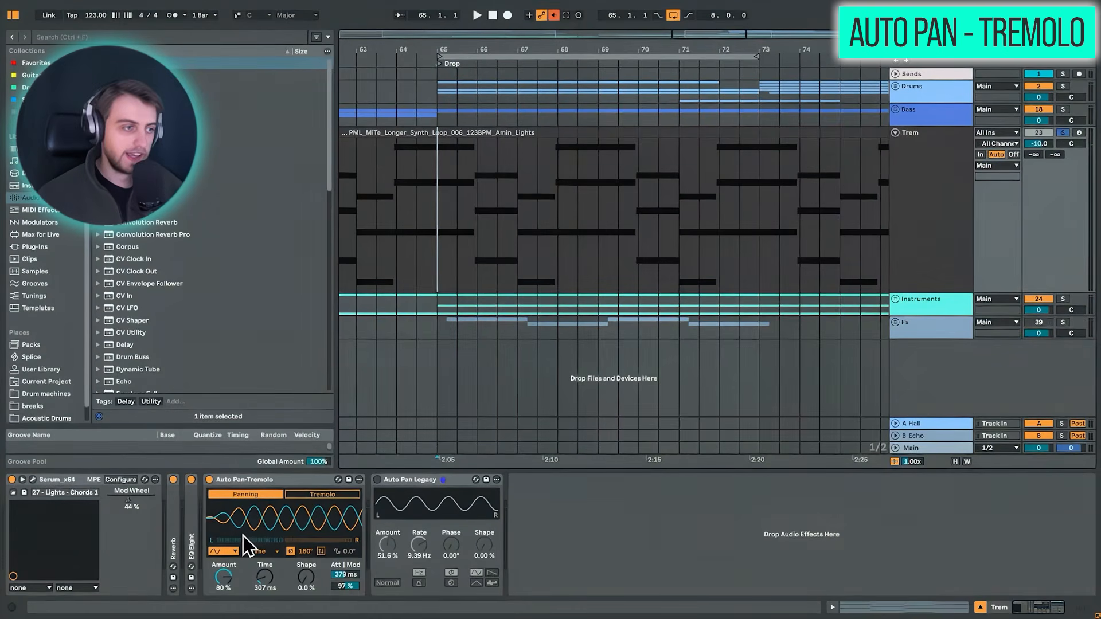
pyautogui.press('?')
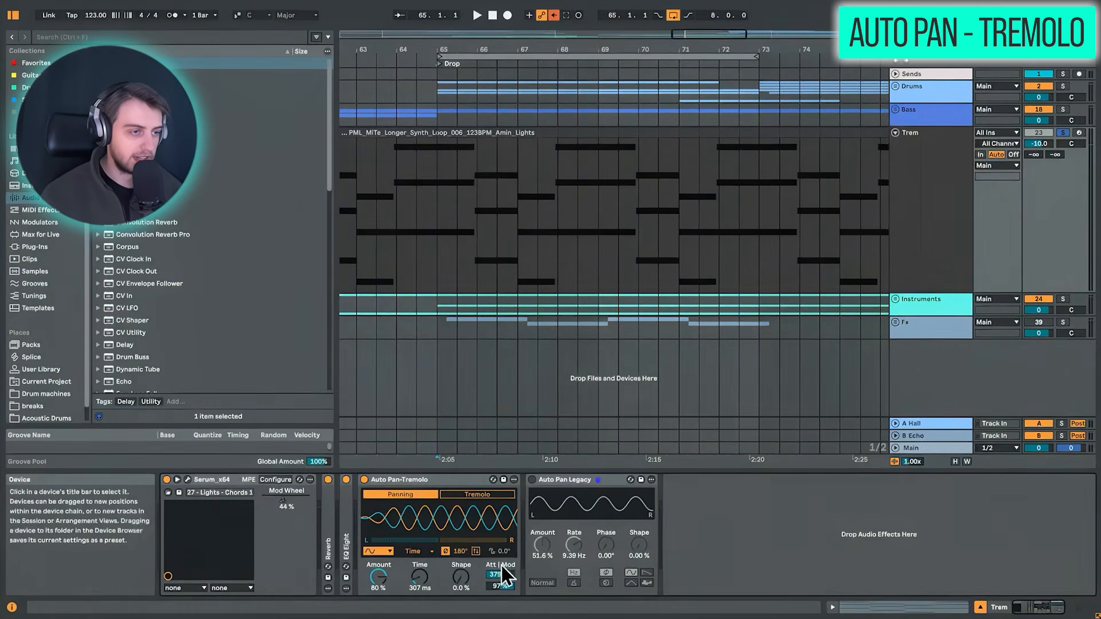
pyautogui.click(439, 229)
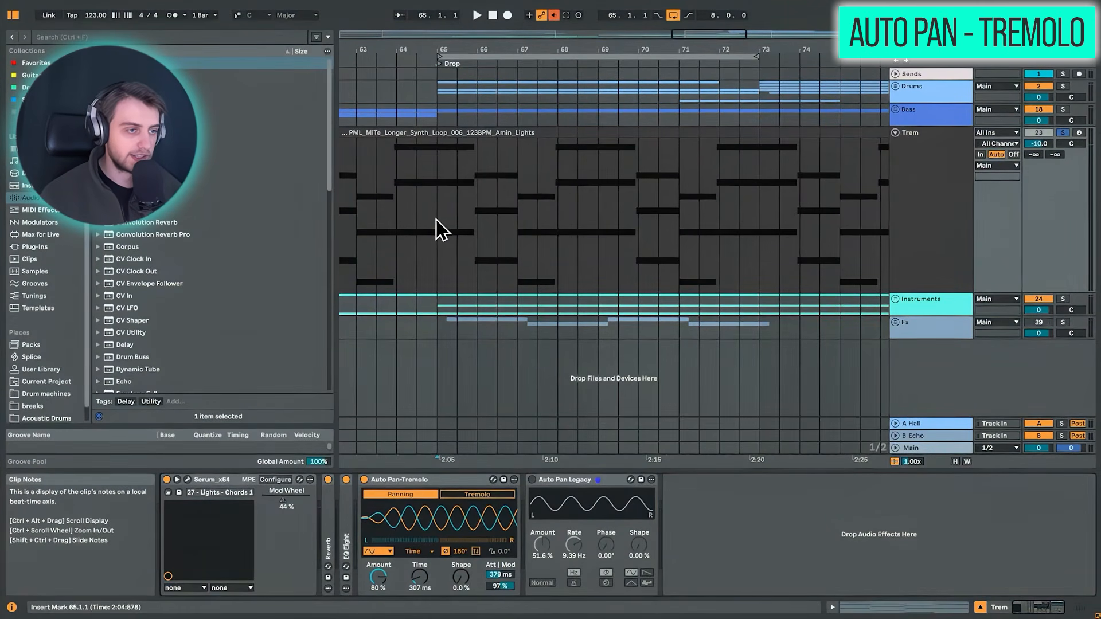
pyautogui.moveTo(447, 226); pyautogui.dragTo(517, 244)
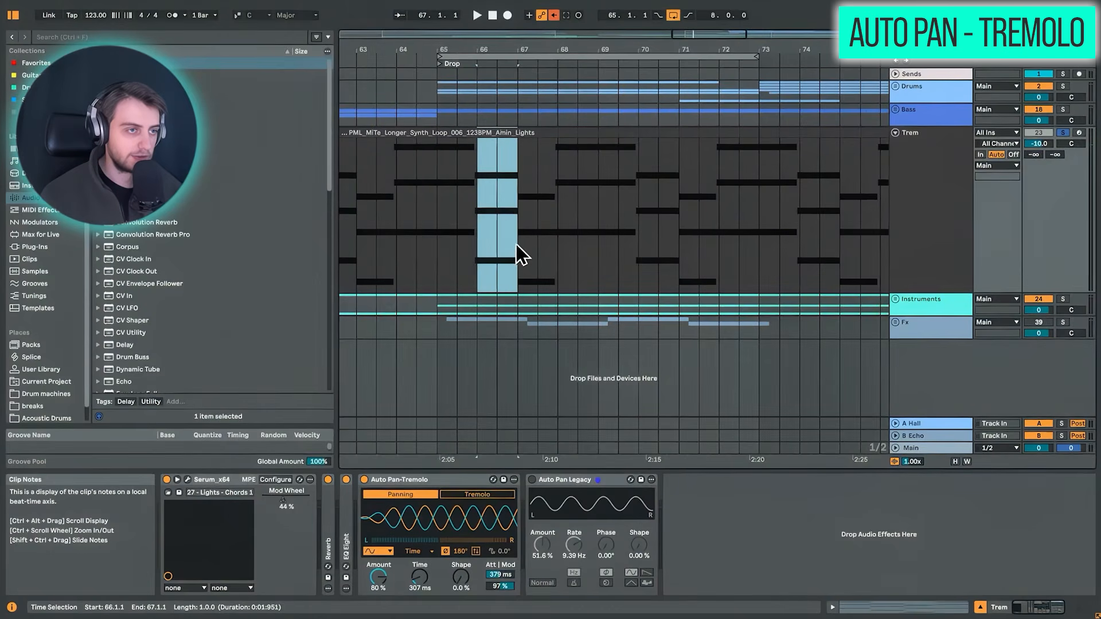
pyautogui.click(693, 549)
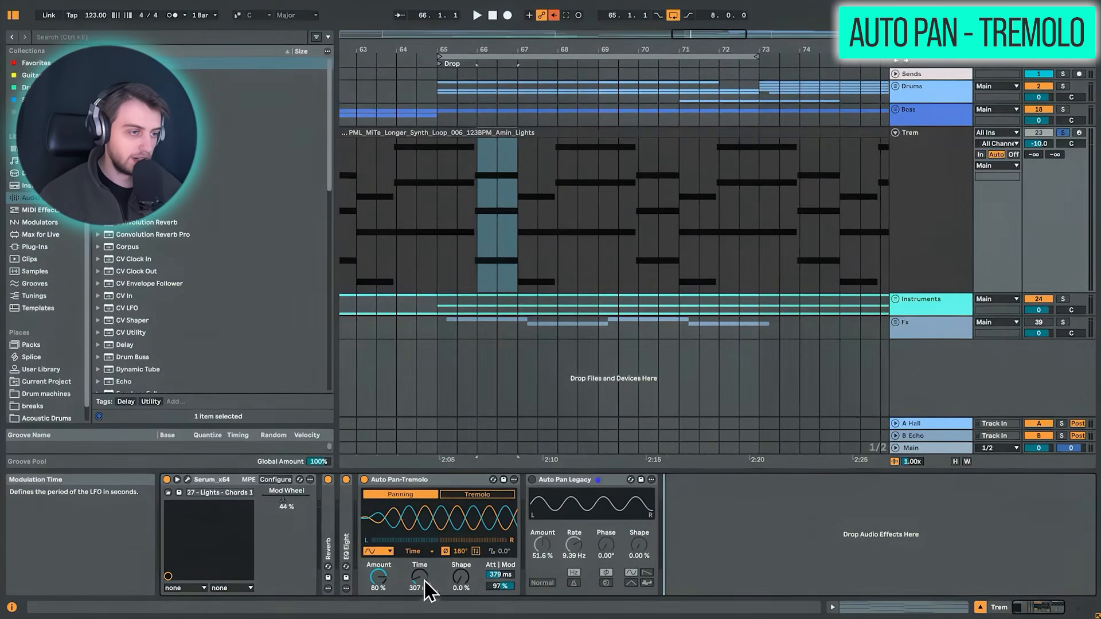
# - Play the Trem track with Auto Pan-Tremolo's dynamic frequency modulation at 0% and its attack time raised to 1.00 s
pyautogui.doubleClick(498, 587)
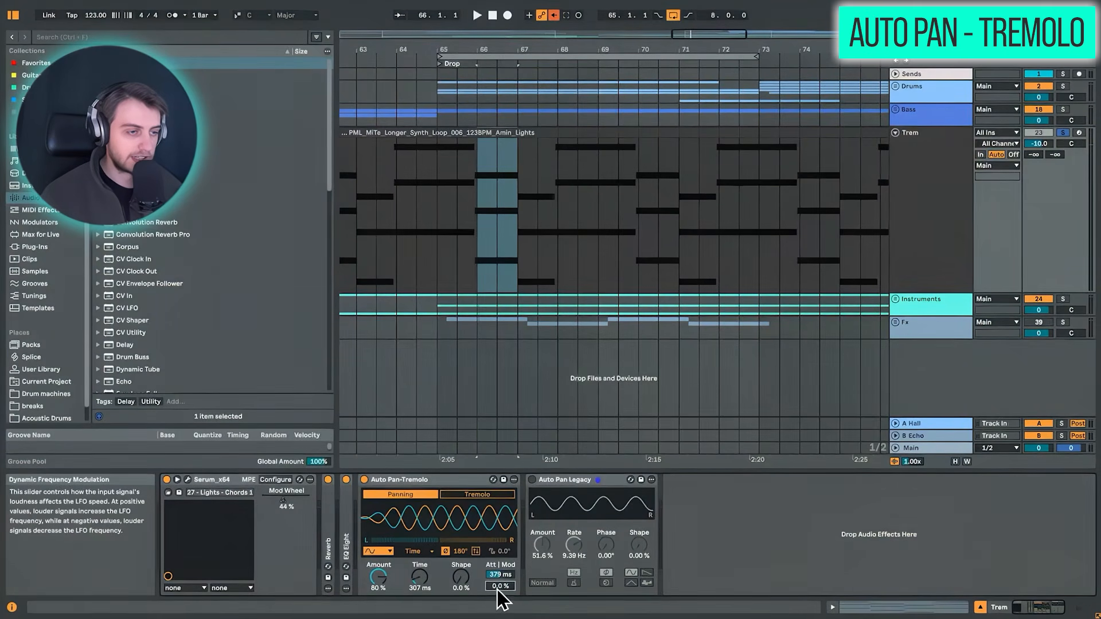
pyautogui.press('space')
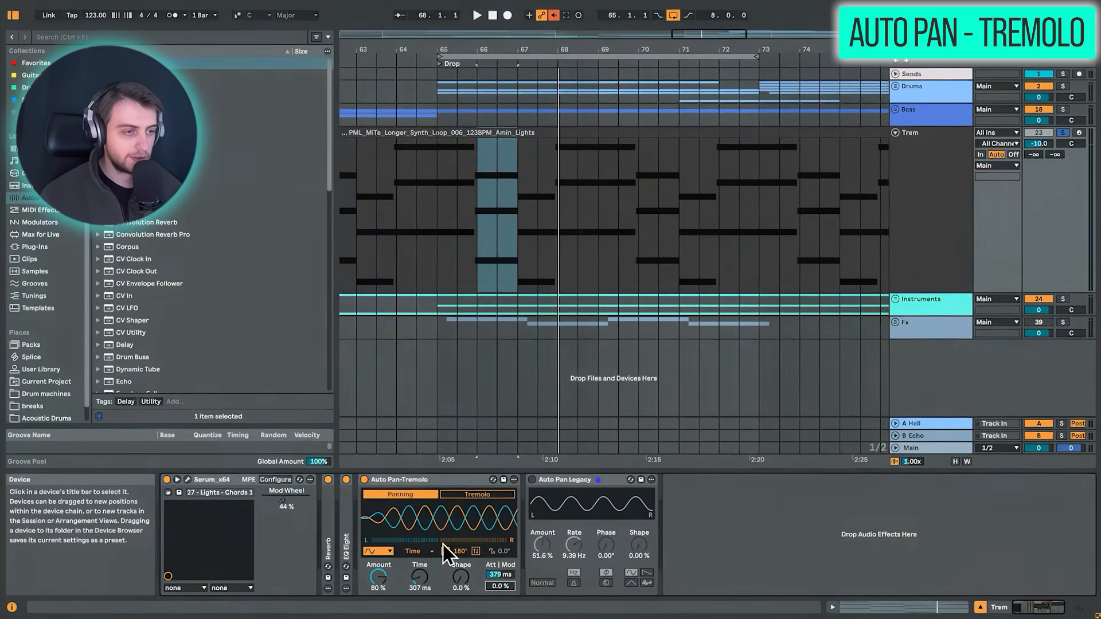
pyautogui.moveTo(500, 575); pyautogui.dragTo(499, 552)
pyautogui.press('space')
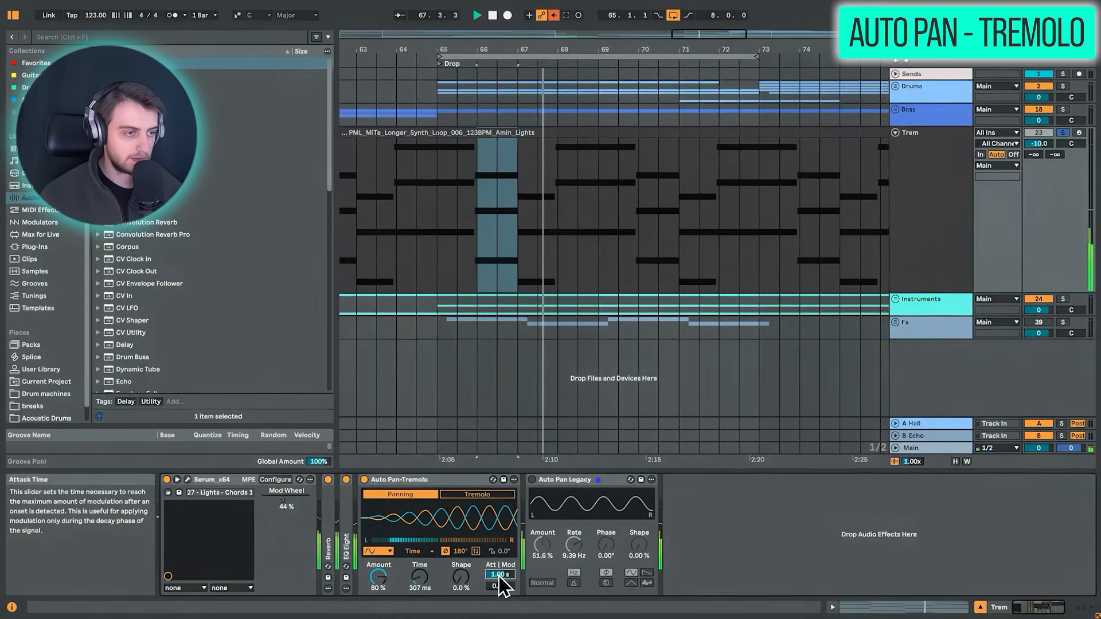
pyautogui.press('space')
# - Play the Trem track from bar 65 and lower Auto Pan-Tremolo's dynamic frequency modulation to 72%
pyautogui.click(438, 223)
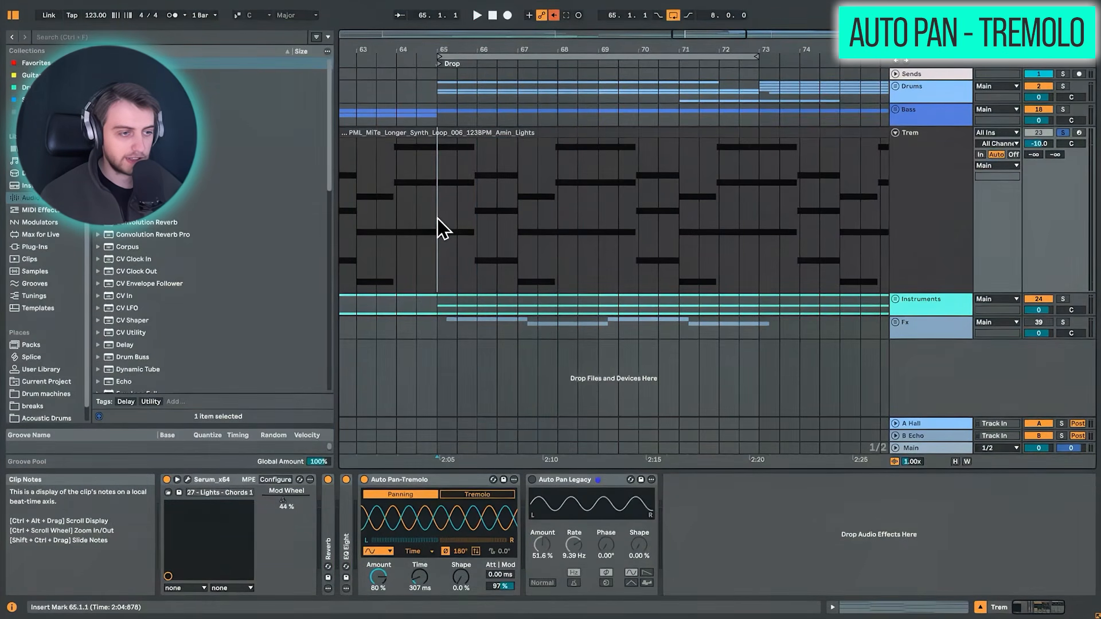
pyautogui.press('space')
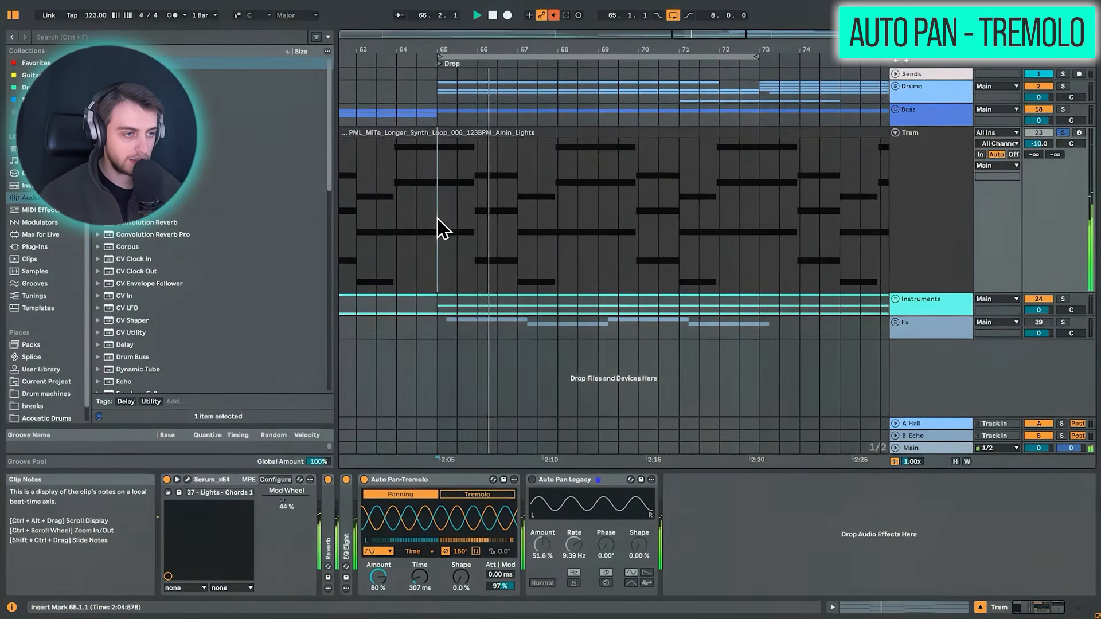
pyautogui.moveTo(506, 587); pyautogui.dragTo(507, 590)
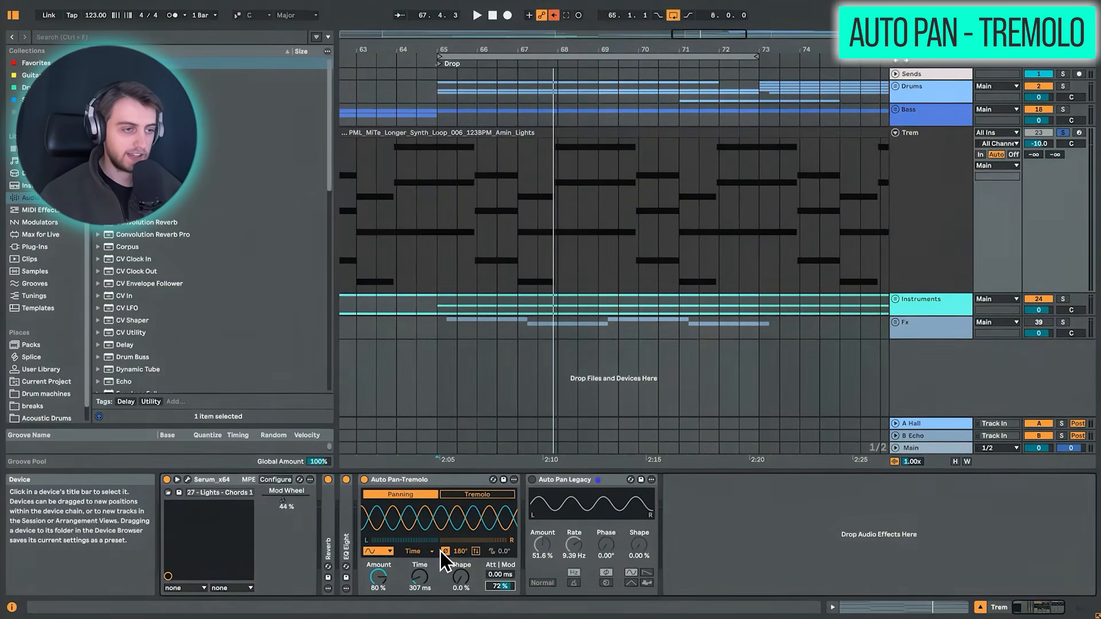
# - Set Auto Pan-Tremolo's attack time to 379 ms, dynamic frequency modulation to 97% and phase to 0°
pyautogui.moveTo(503, 575); pyautogui.dragTo(712, 573)
pyautogui.moveTo(500, 586); pyautogui.dragTo(489, 573)
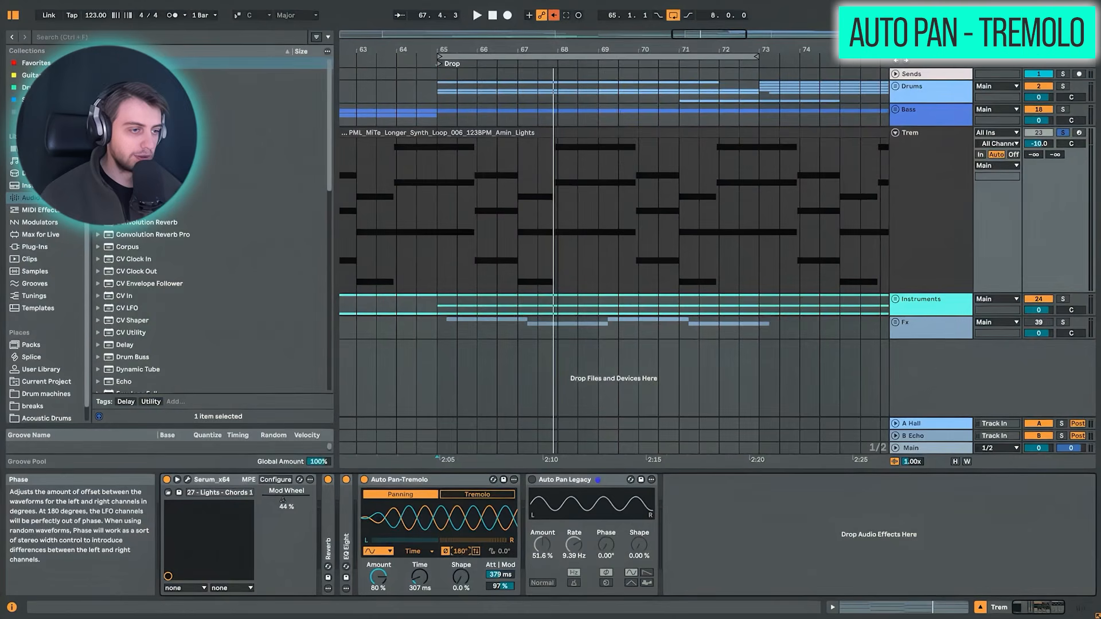
pyautogui.moveTo(462, 551); pyautogui.dragTo(462, 590)
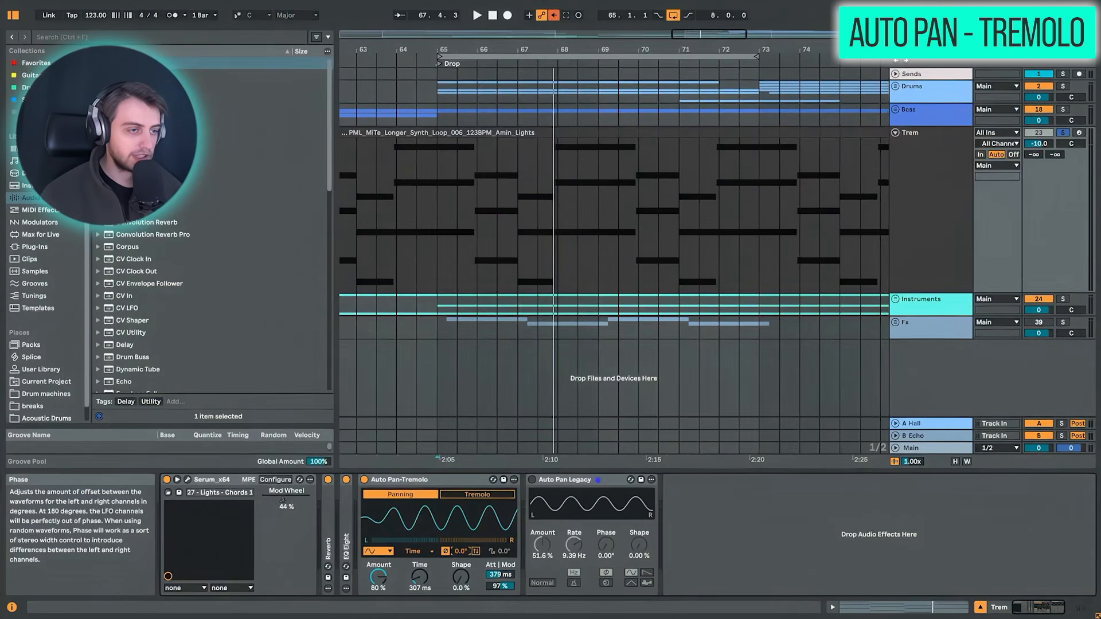
# - Switch Auto Pan-Tremolo to Tremolo mode and play the Trem track
pyautogui.click(456, 503)
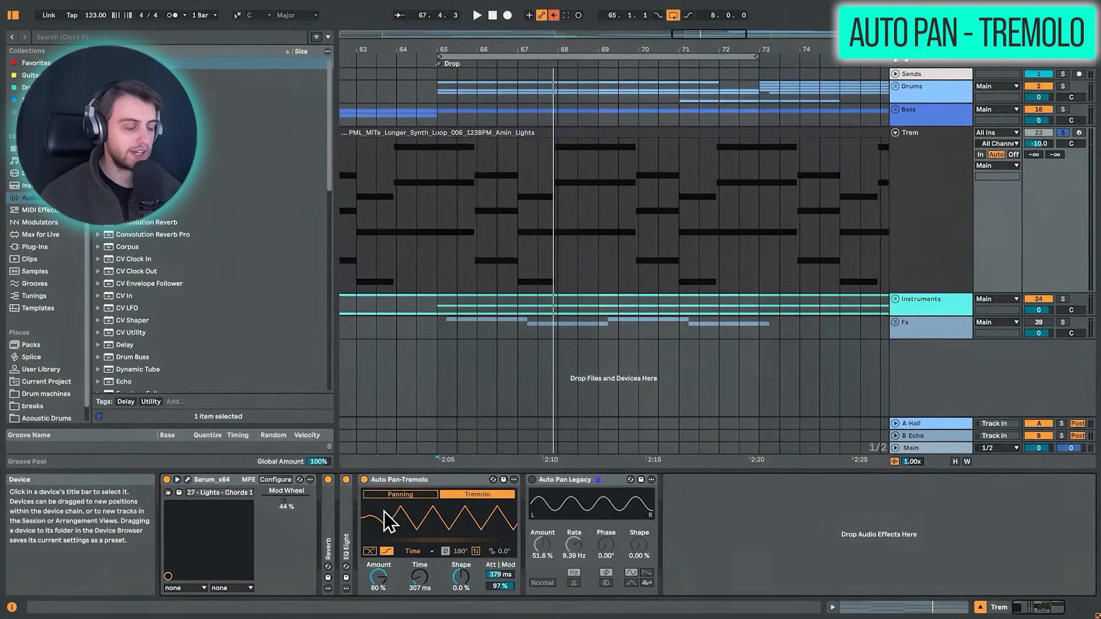
pyautogui.press('space')
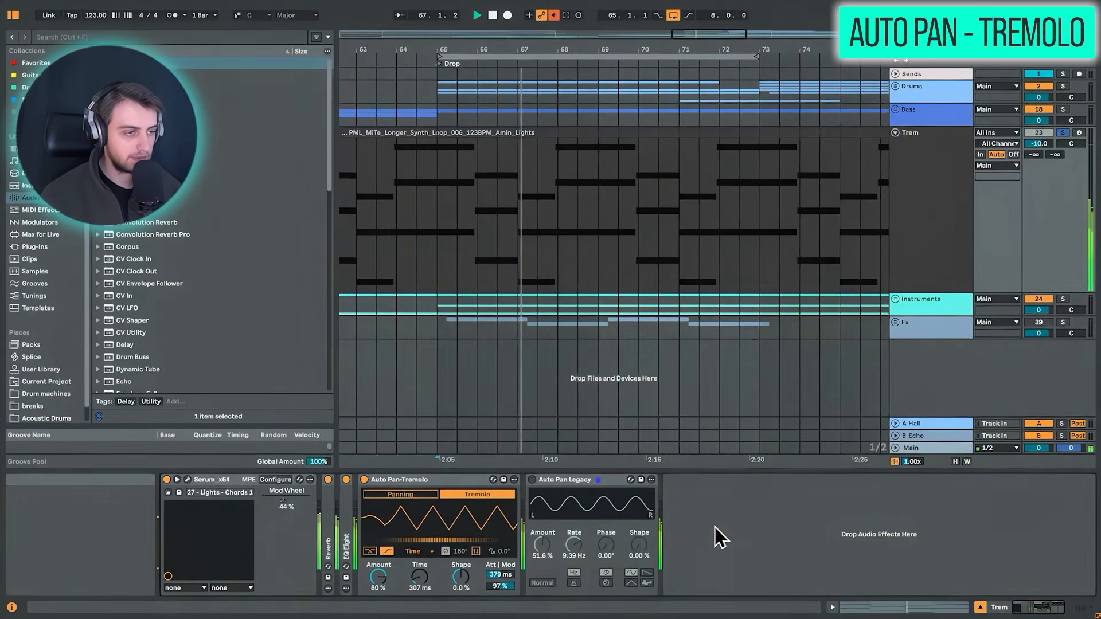
pyautogui.press('space')
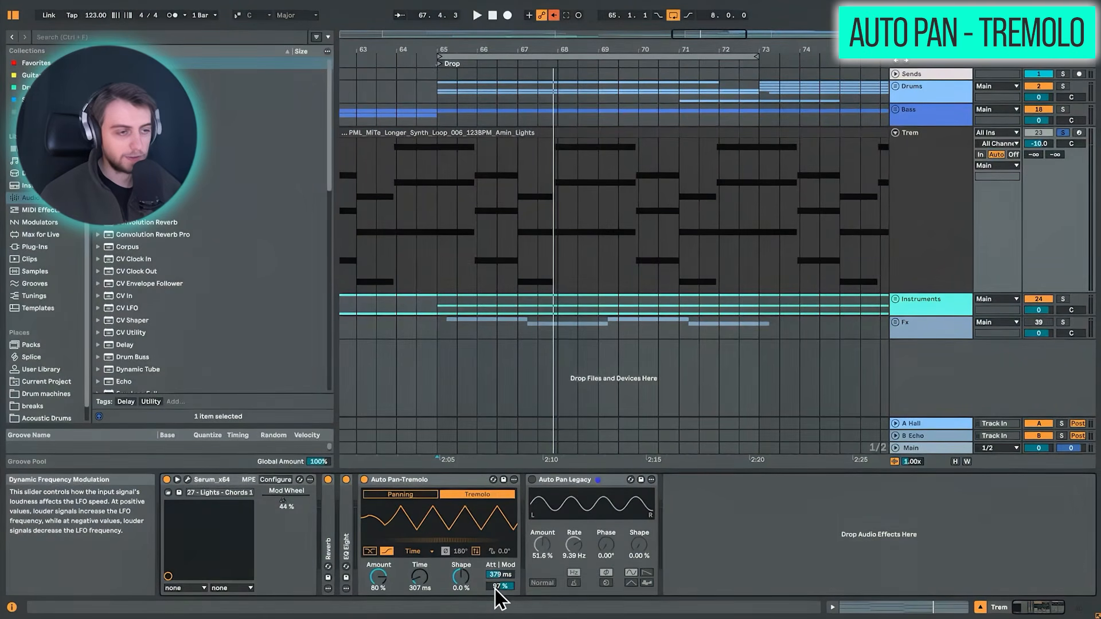
# - Enable Harmonic Tremolo mode, play the Trem track, and enable Vintage Tremolo mode alongside it
pyautogui.click(370, 551)
pyautogui.press('space')
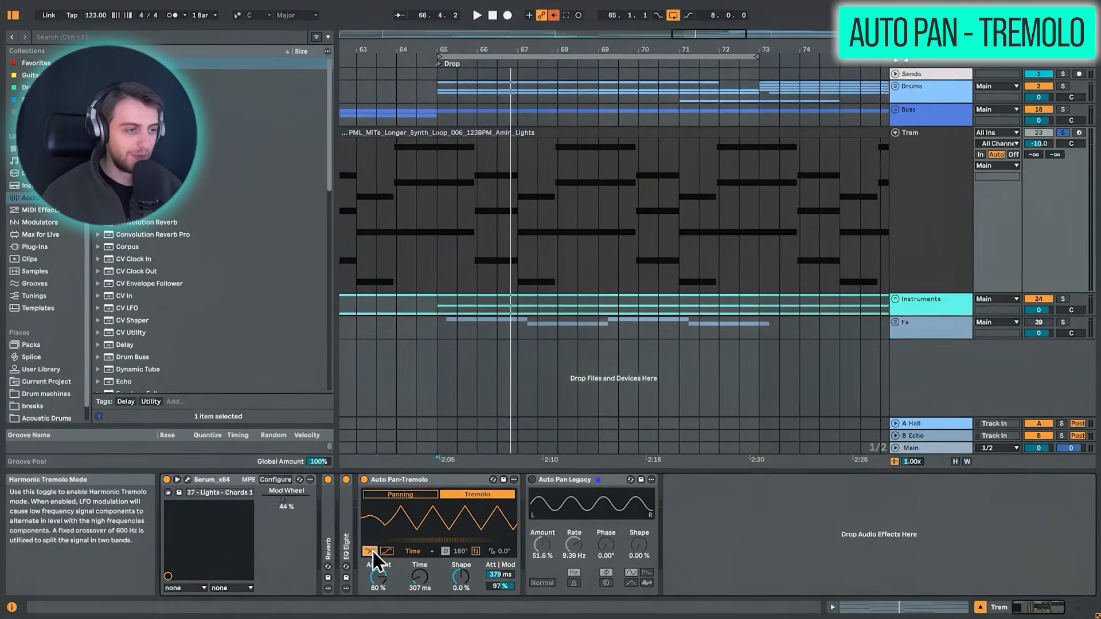
pyautogui.click(387, 551)
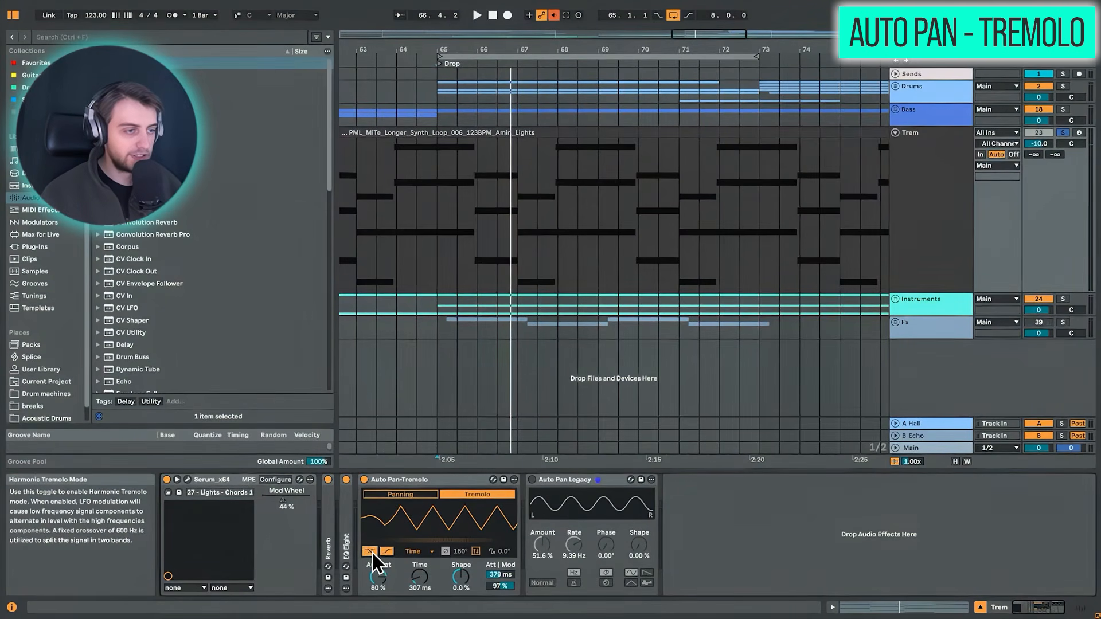
# - Turn off the Harmonic and Vintage Tremolo modes and play the Trem track
pyautogui.click(372, 552)
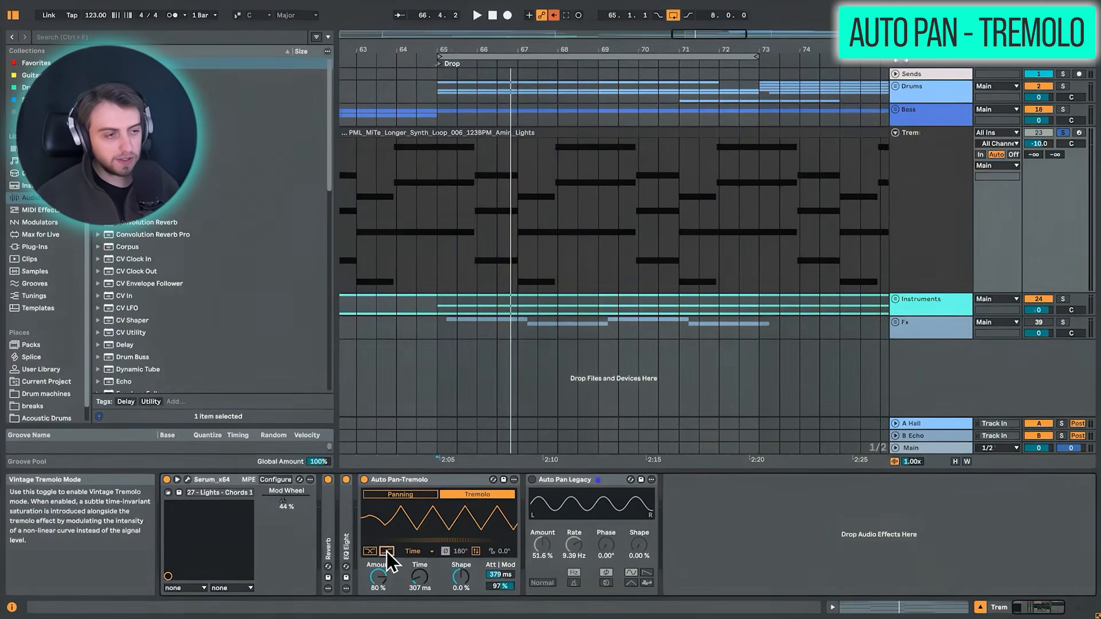
pyautogui.press('space')
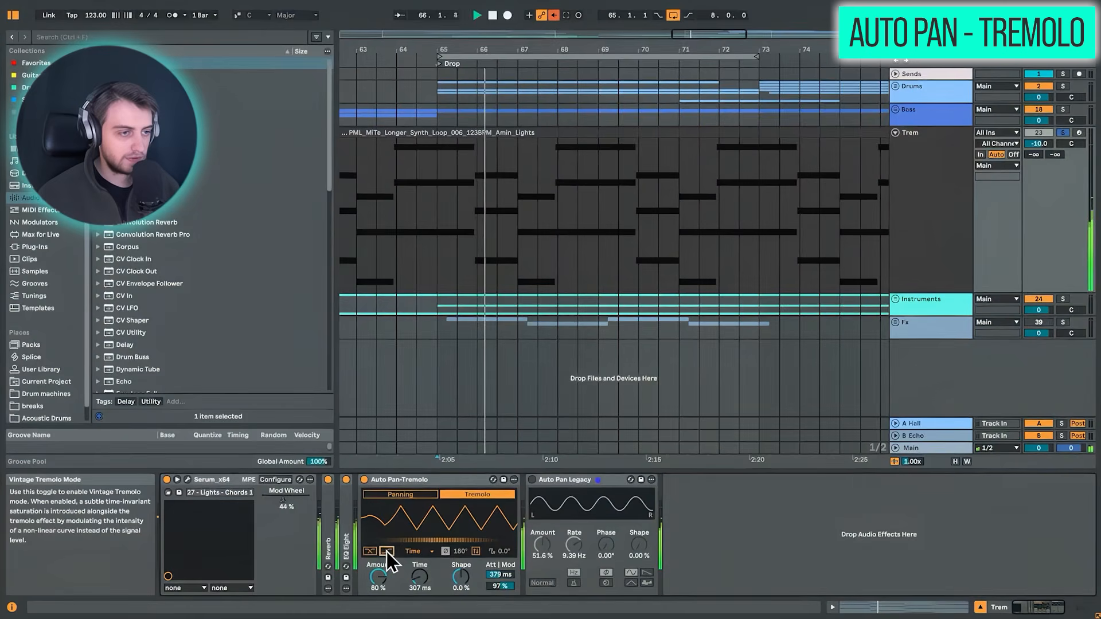
pyautogui.press('space')
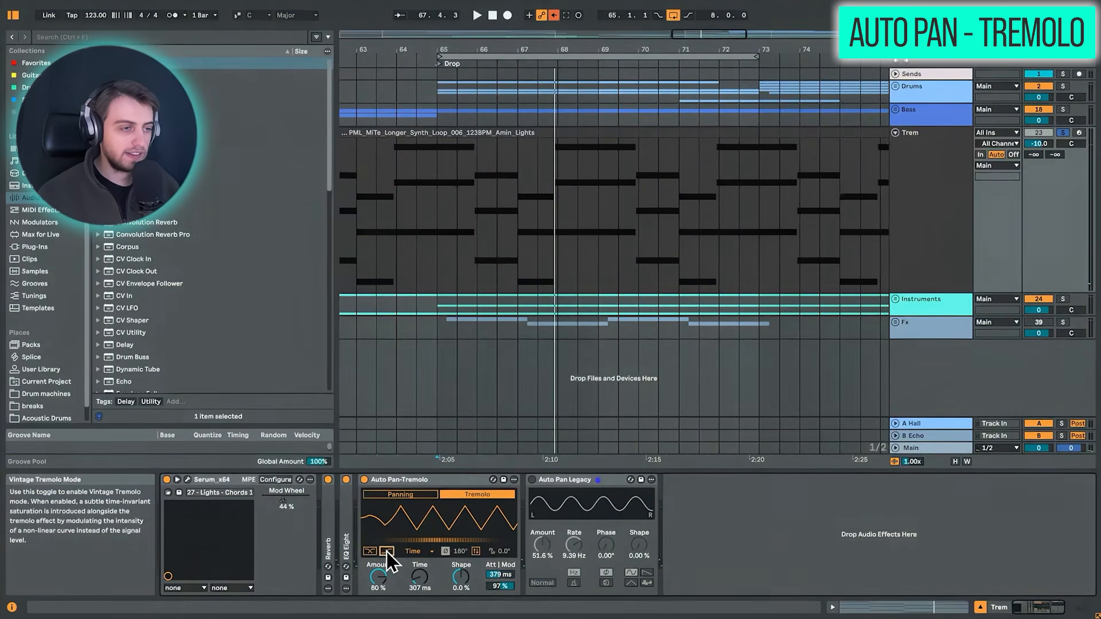
# - Enable only Vintage Tremolo mode in Auto Pan-Tremolo and play the Trem track
pyautogui.click(386, 551)
pyautogui.press('space')
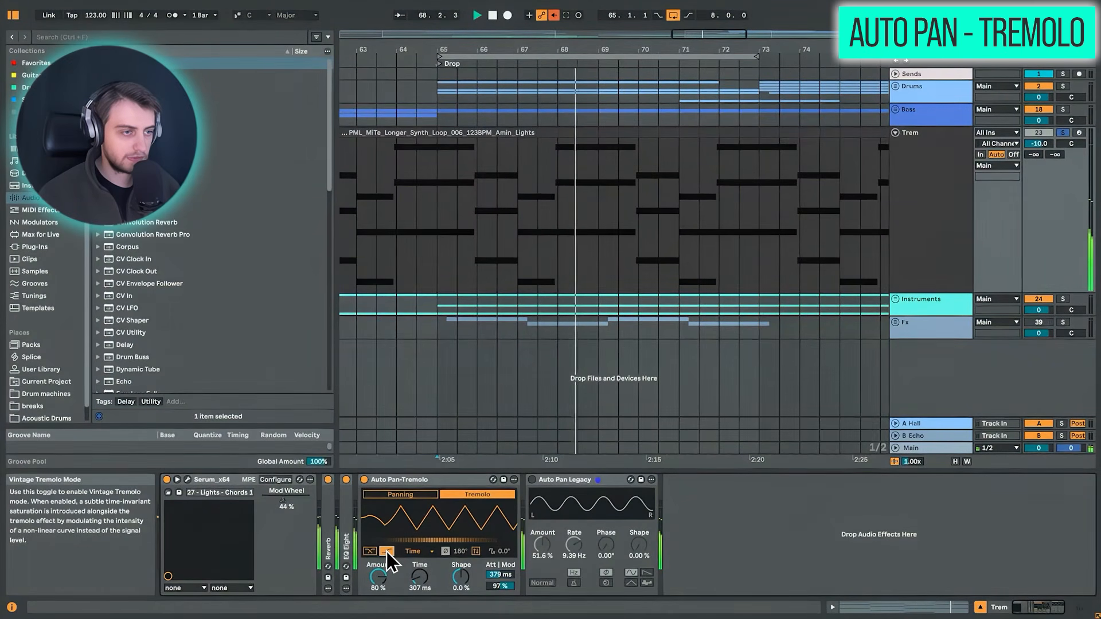
pyautogui.press('space')
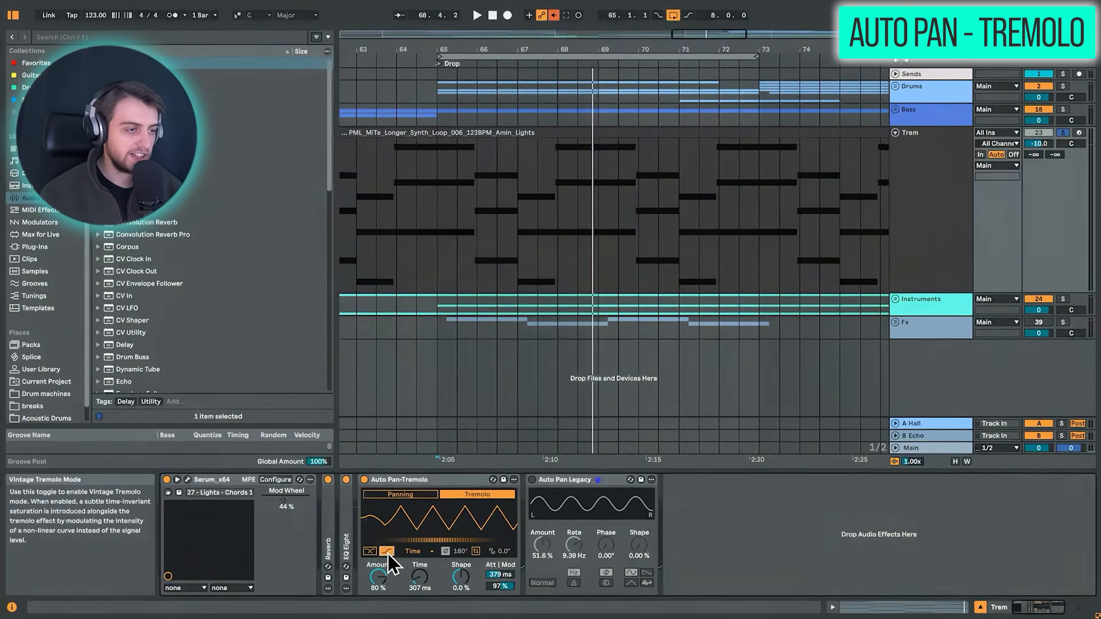
# - Switch Auto Pan-Tremolo back to Panning mode
pyautogui.click(429, 495)
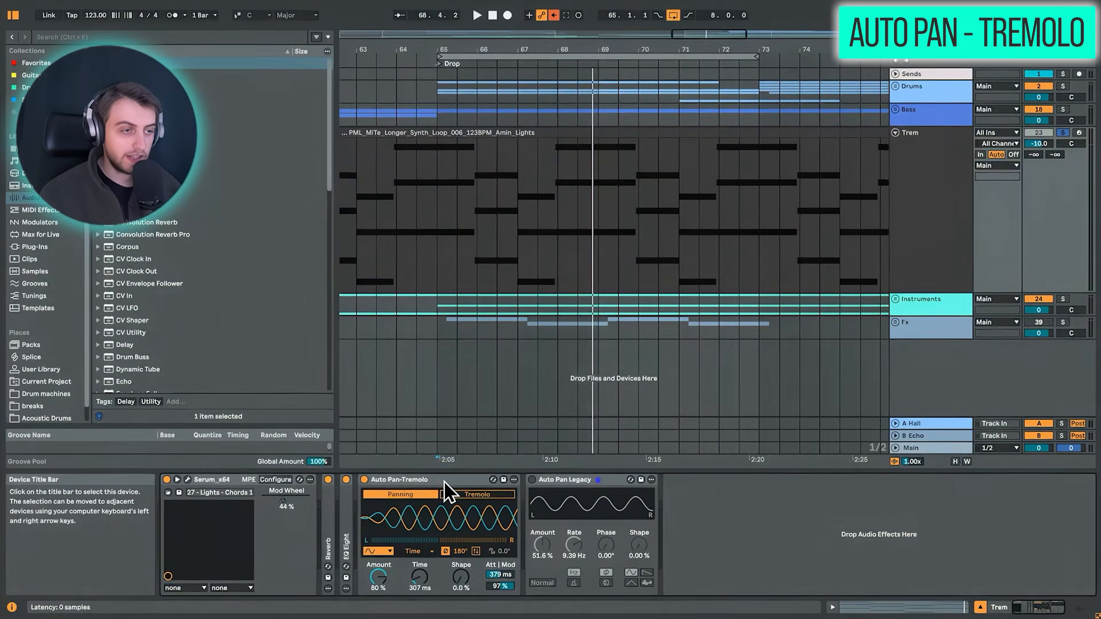
pyautogui.click(444, 482)
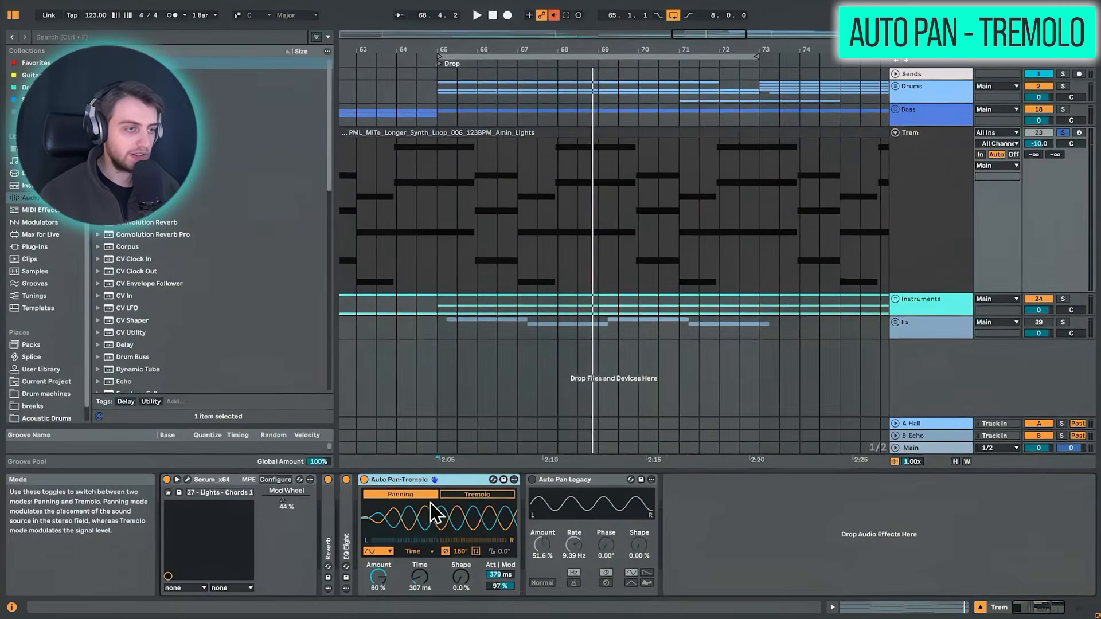
pyautogui.click(701, 505)
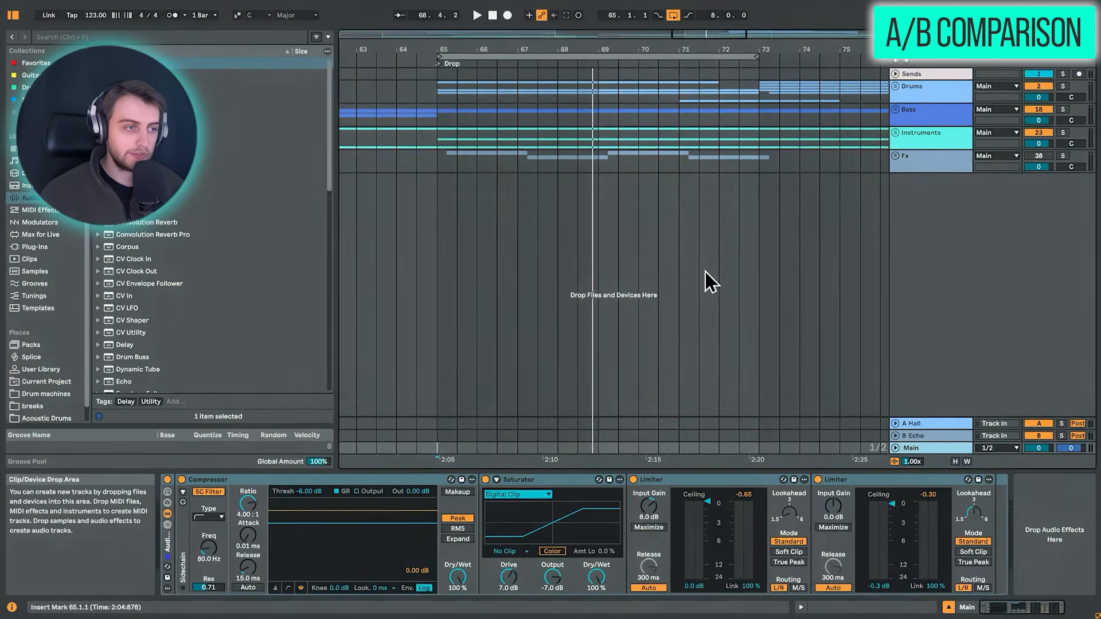
# - Copy the A state of the Main track's Saturator to B and switch the device to state B
pyautogui.click(393, 481)
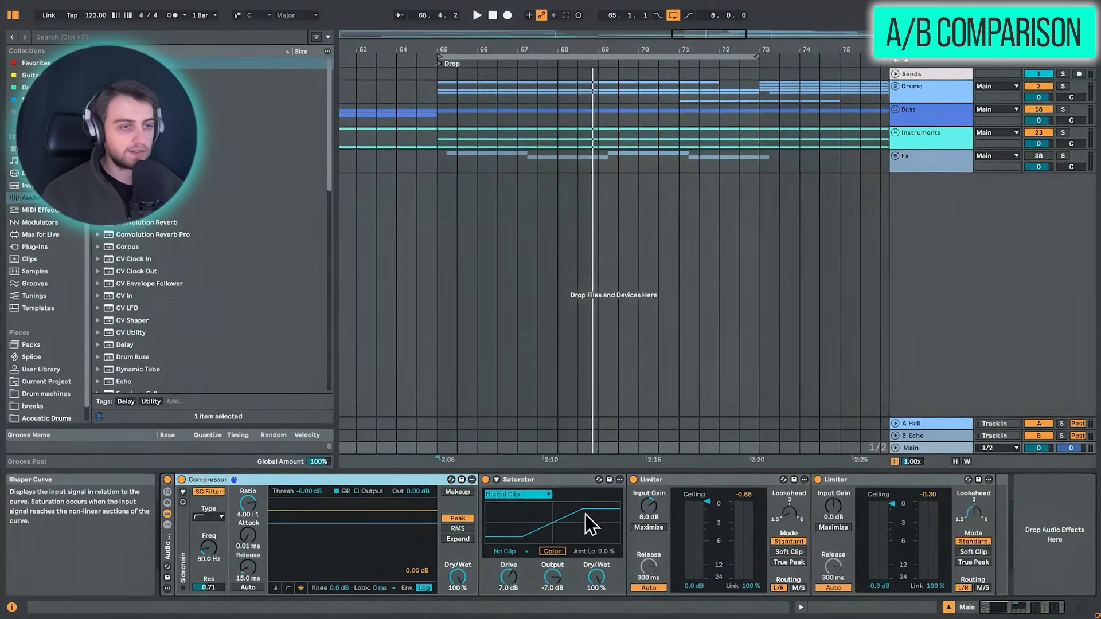
pyautogui.rightClick(525, 480)
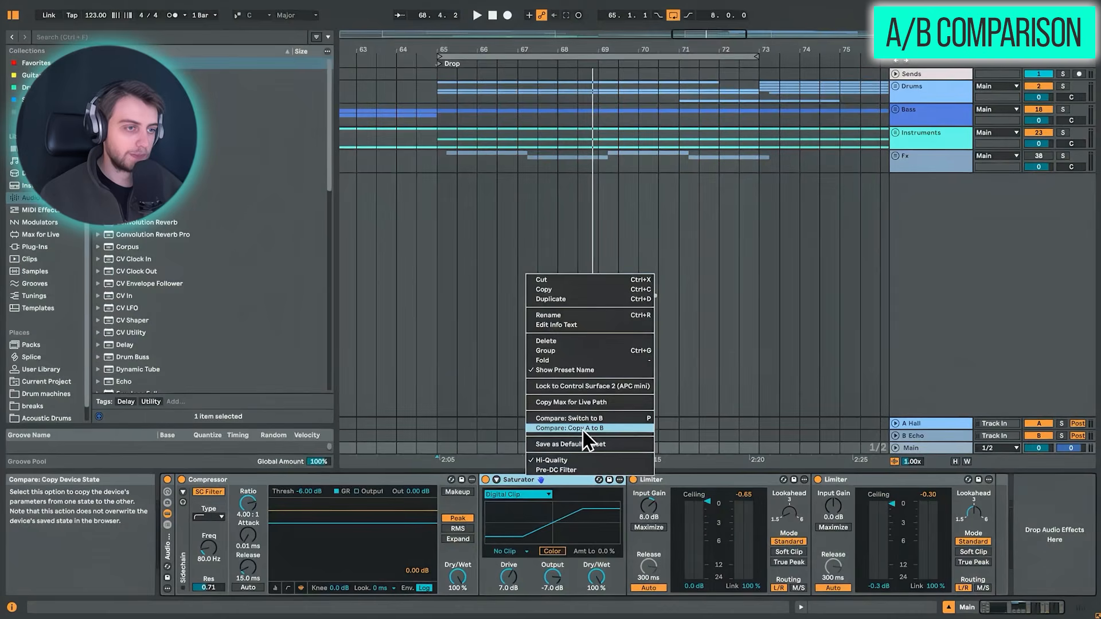
pyautogui.click(611, 429)
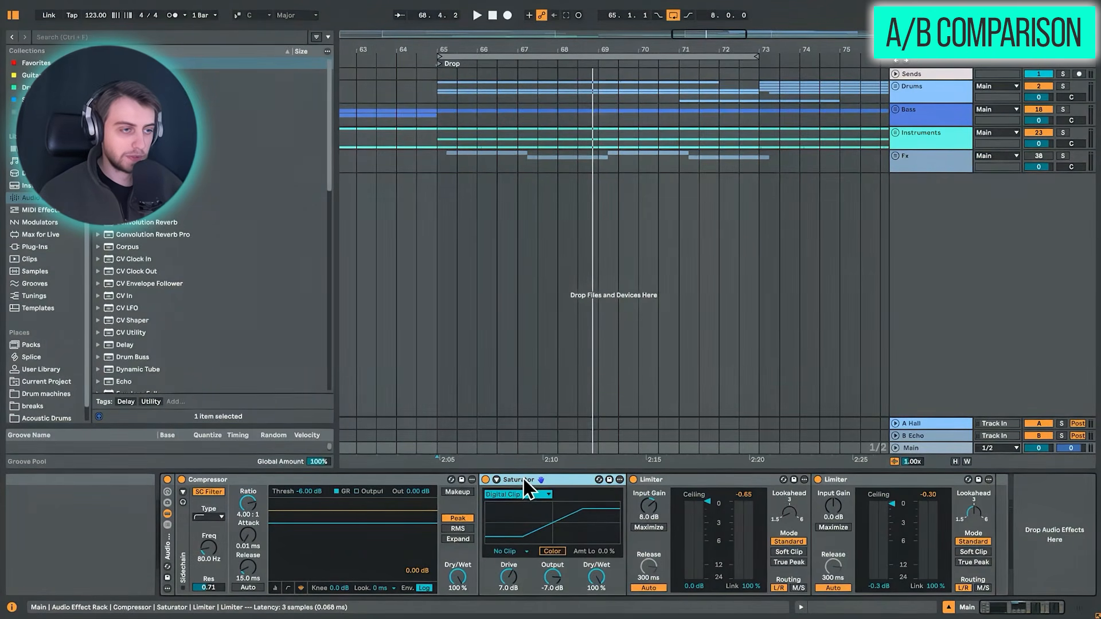
pyautogui.rightClick(523, 477)
pyautogui.click(573, 423)
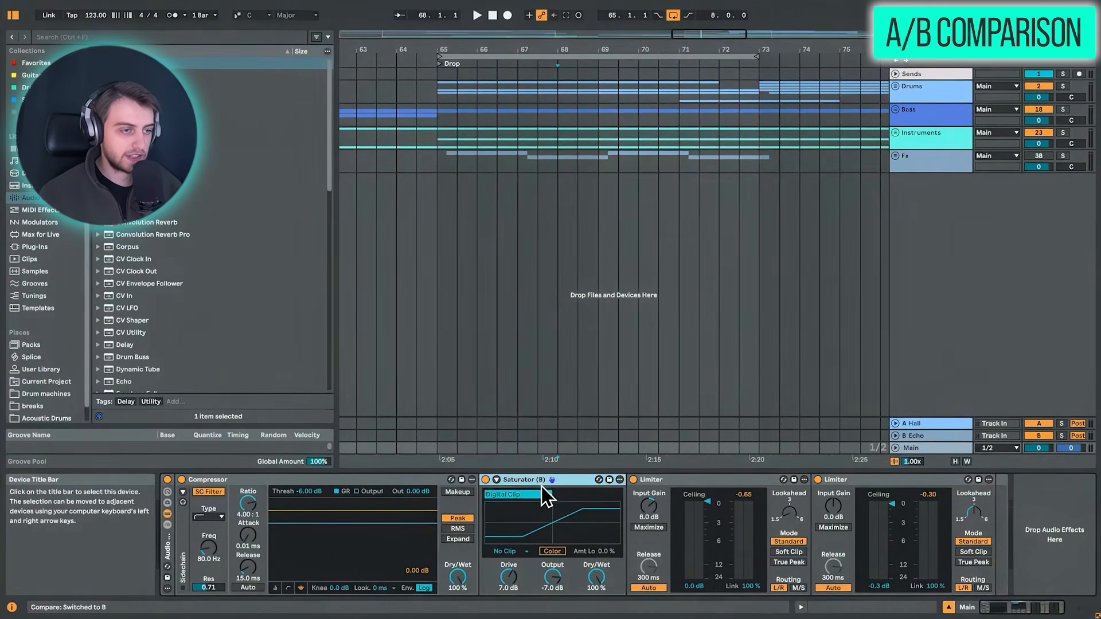
# - Set the drive of the Saturator's B state to 17 dB and lower the Main track volume to -9.7 dB
pyautogui.moveTo(512, 581); pyautogui.dragTo(513, 558)
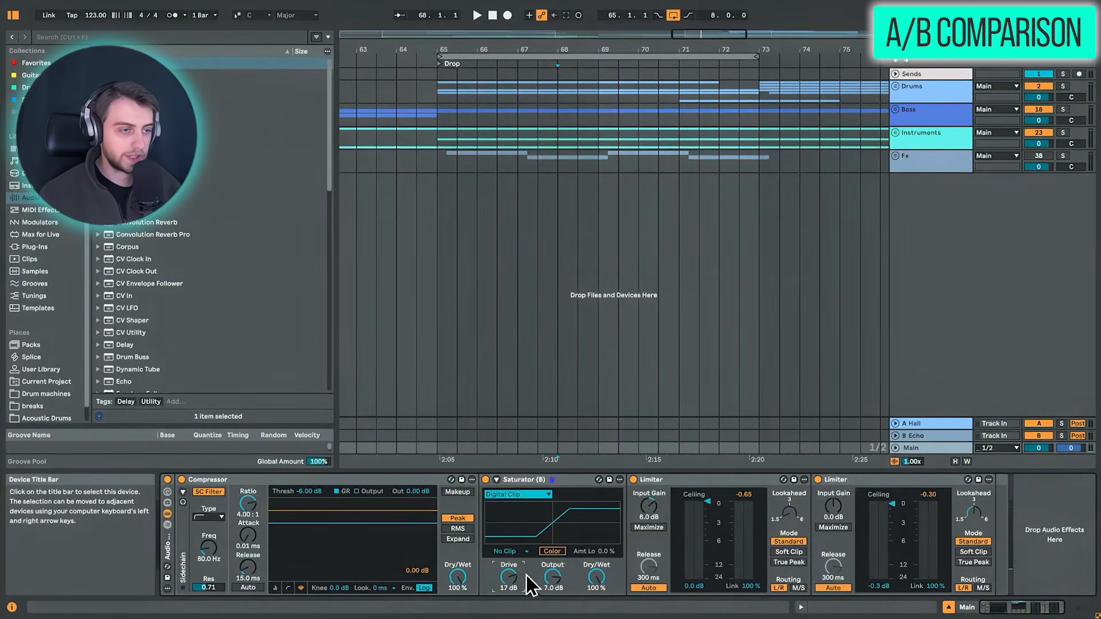
pyautogui.click(1045, 448)
pyautogui.moveTo(1044, 449); pyautogui.dragTo(1043, 456)
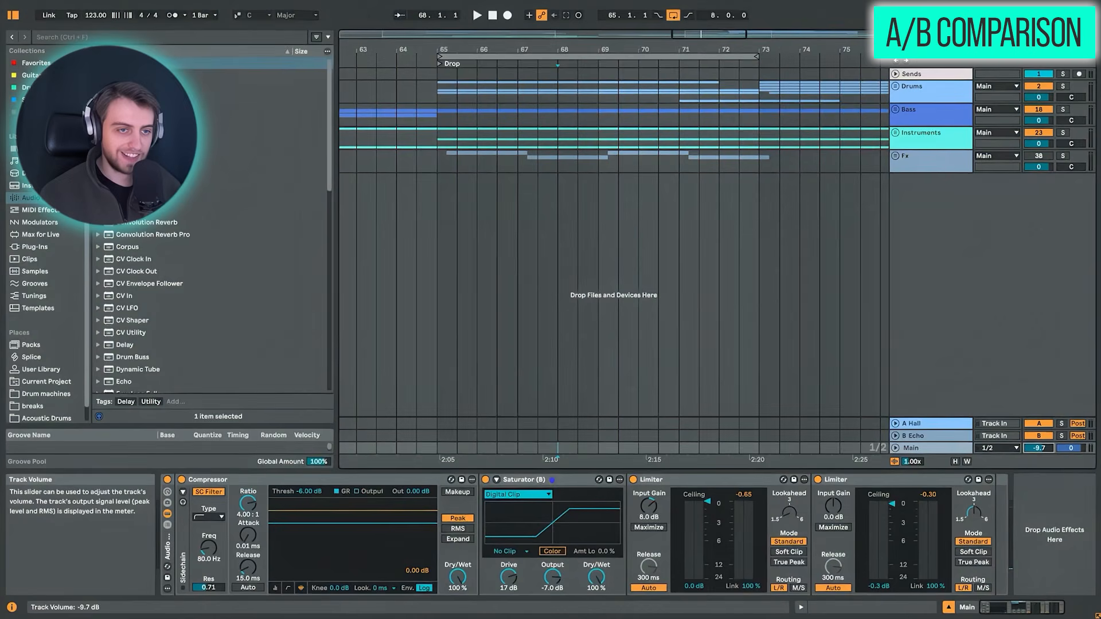
# - Play the drop briefly from bar 65 with the Saturator in state B
pyautogui.click(439, 450)
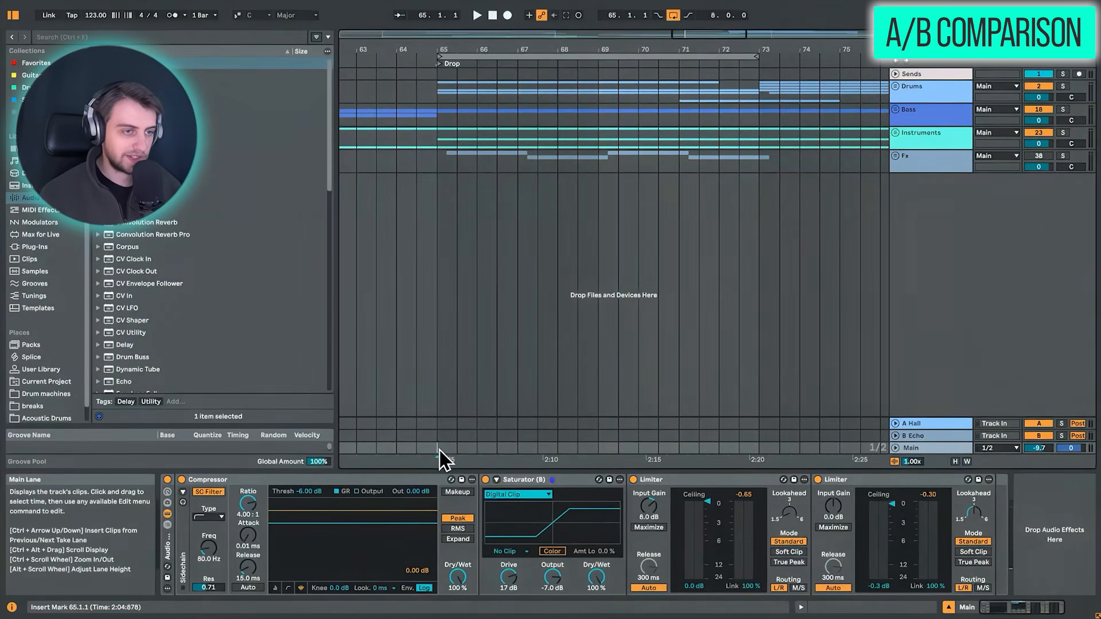
pyautogui.press('space')
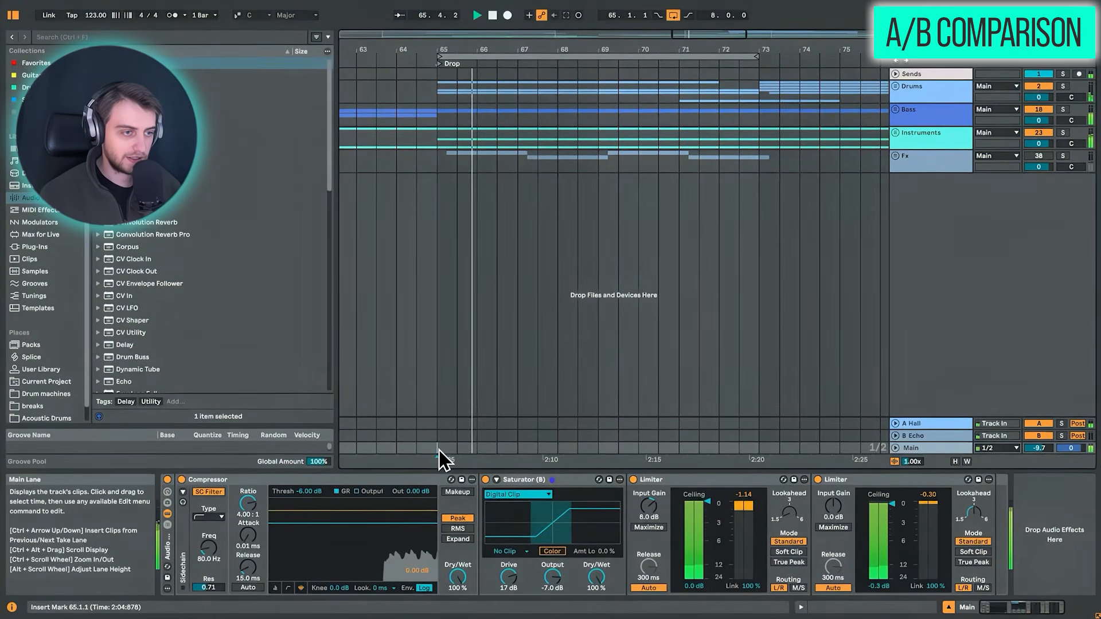
pyautogui.press('space')
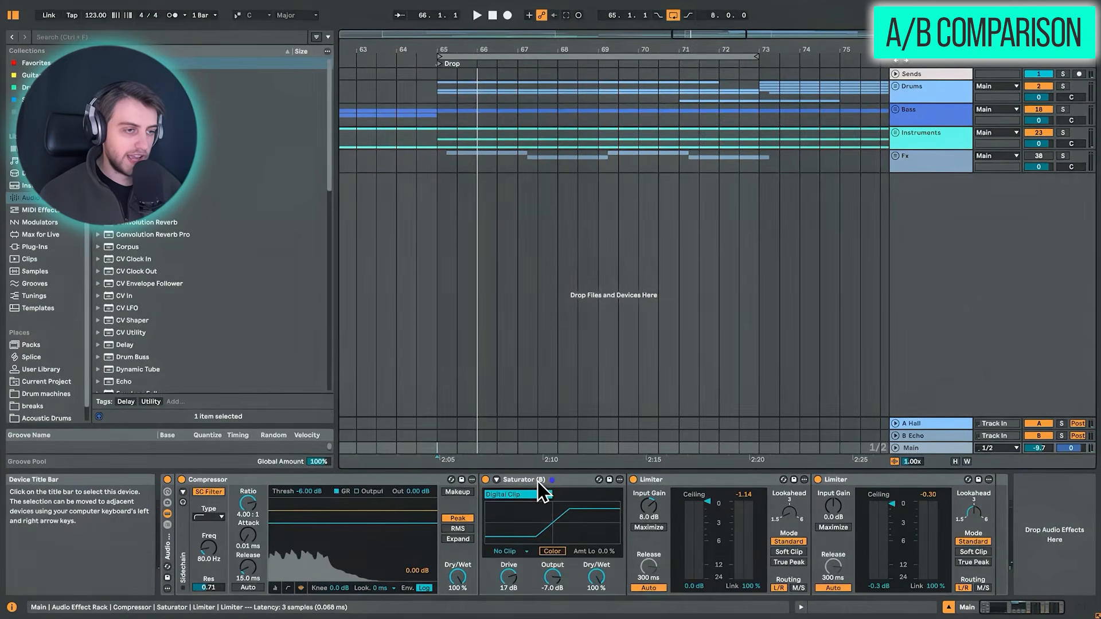
# - Switch the Saturator to state A, play the drop, and change to state B during playback before stopping
pyautogui.rightClick(538, 483)
pyautogui.click(588, 429)
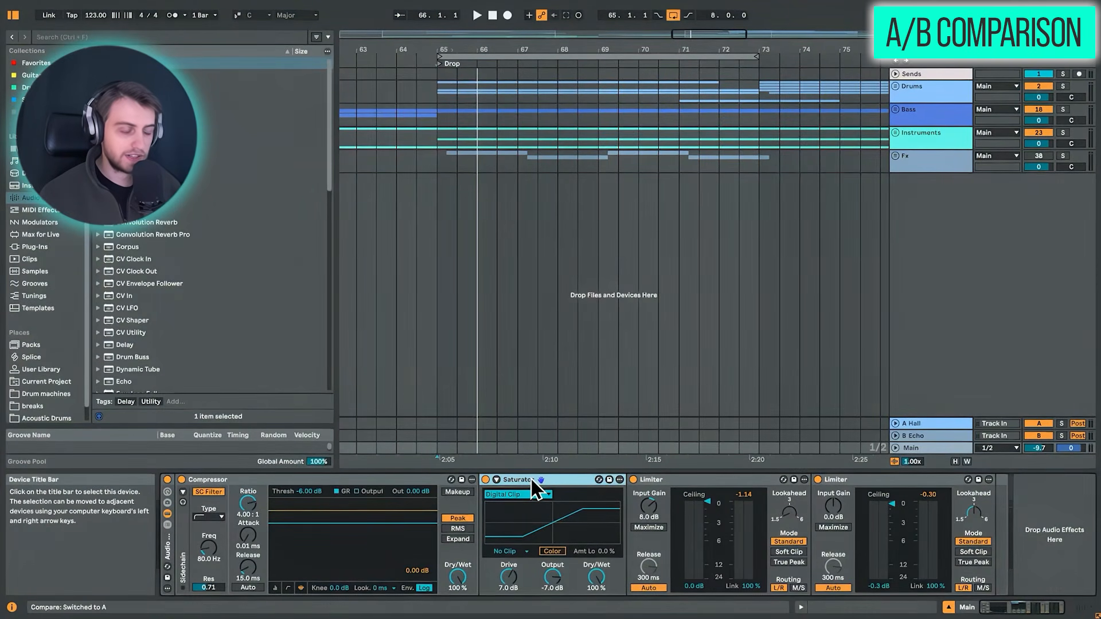
pyautogui.press('space')
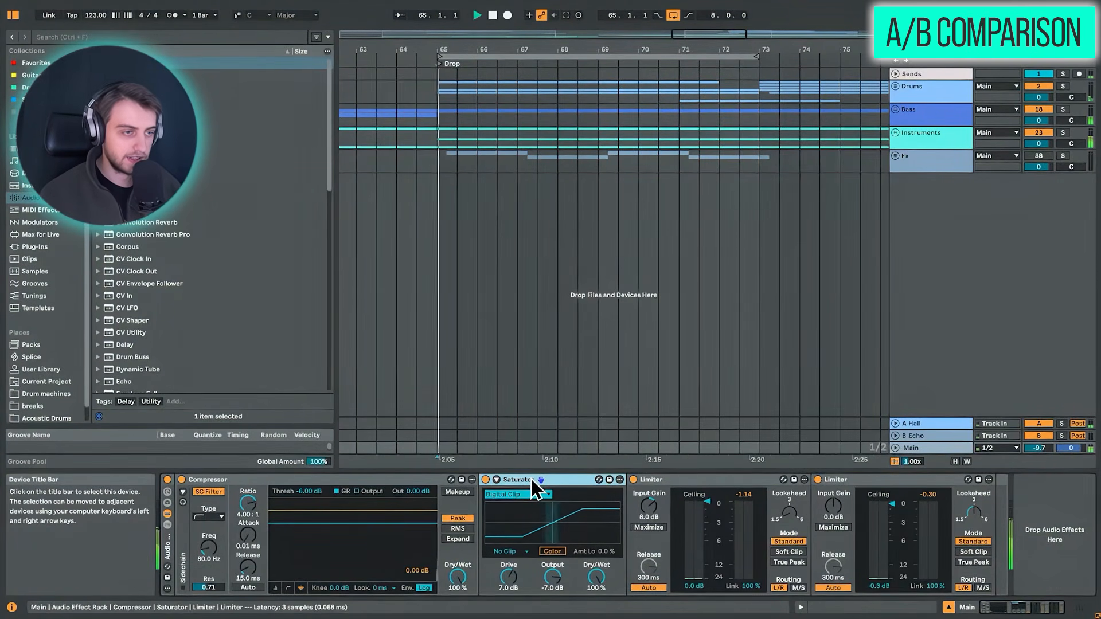
pyautogui.rightClick(531, 480)
pyautogui.click(558, 422)
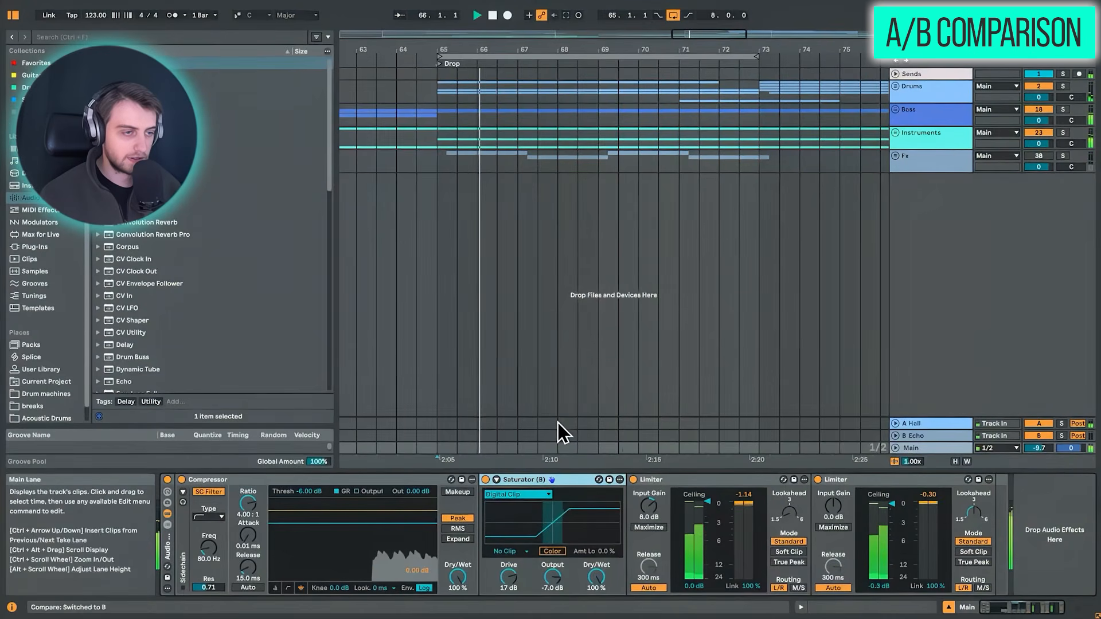
pyautogui.press('space')
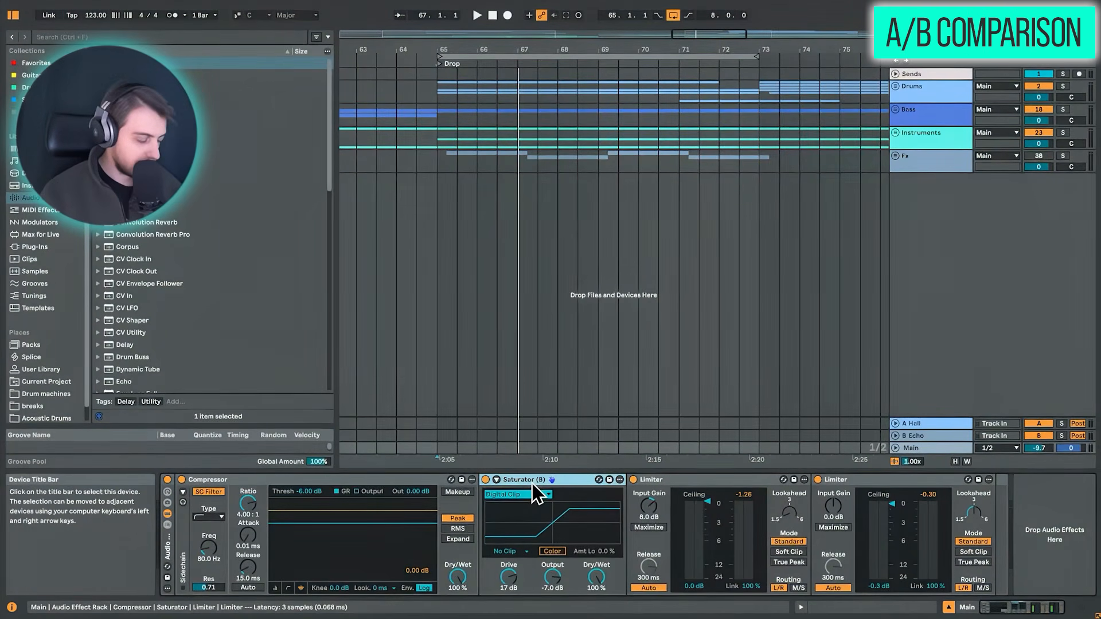
# - Toggle the Saturator repeatedly between states A and B with playback stopped, finishing on state A
pyautogui.press('p')
pyautogui.press('p')
pyautogui.press('p')
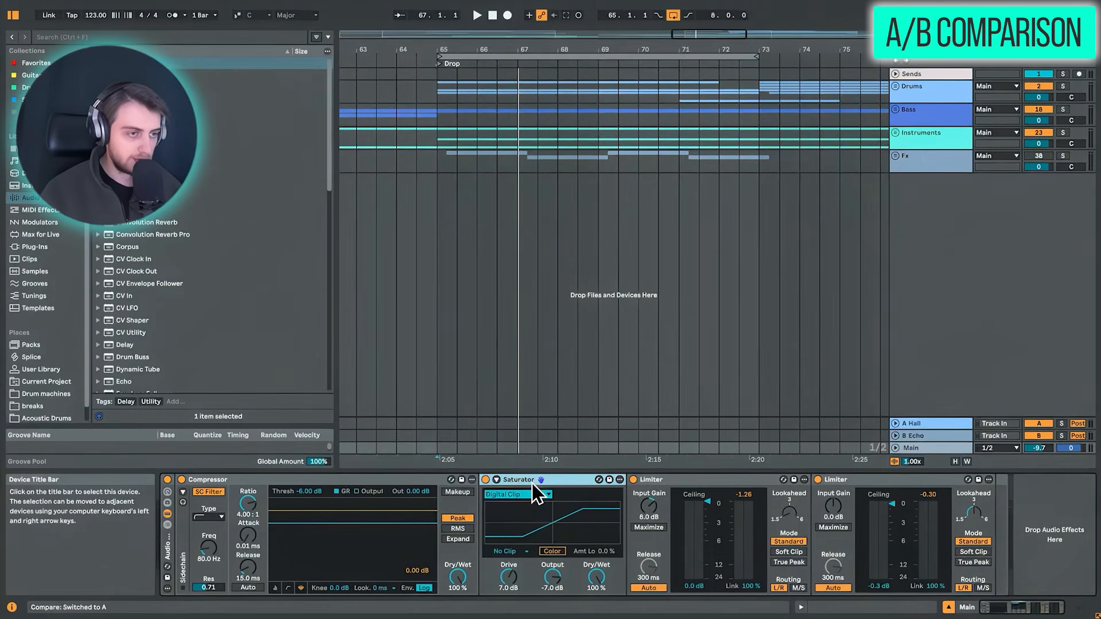
pyautogui.press('p')
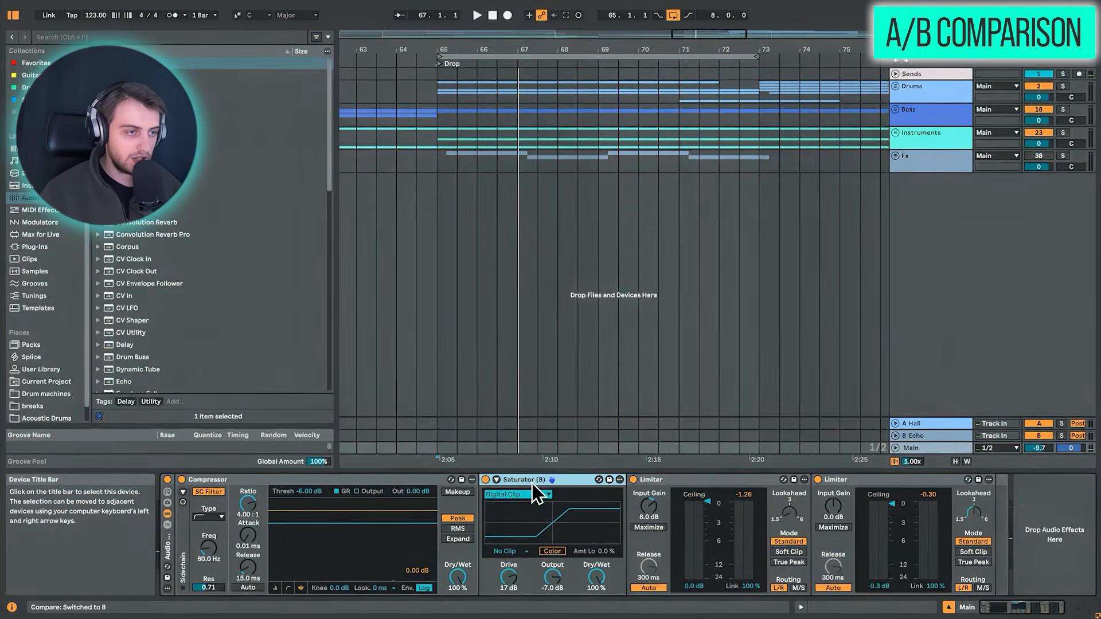
pyautogui.press('p')
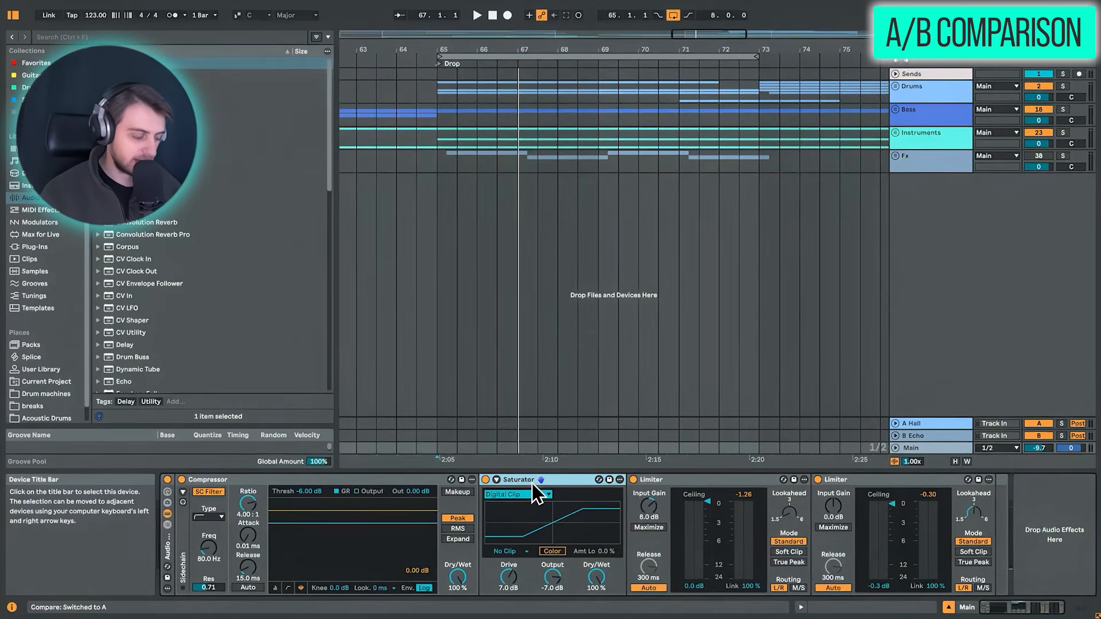
pyautogui.press('p')
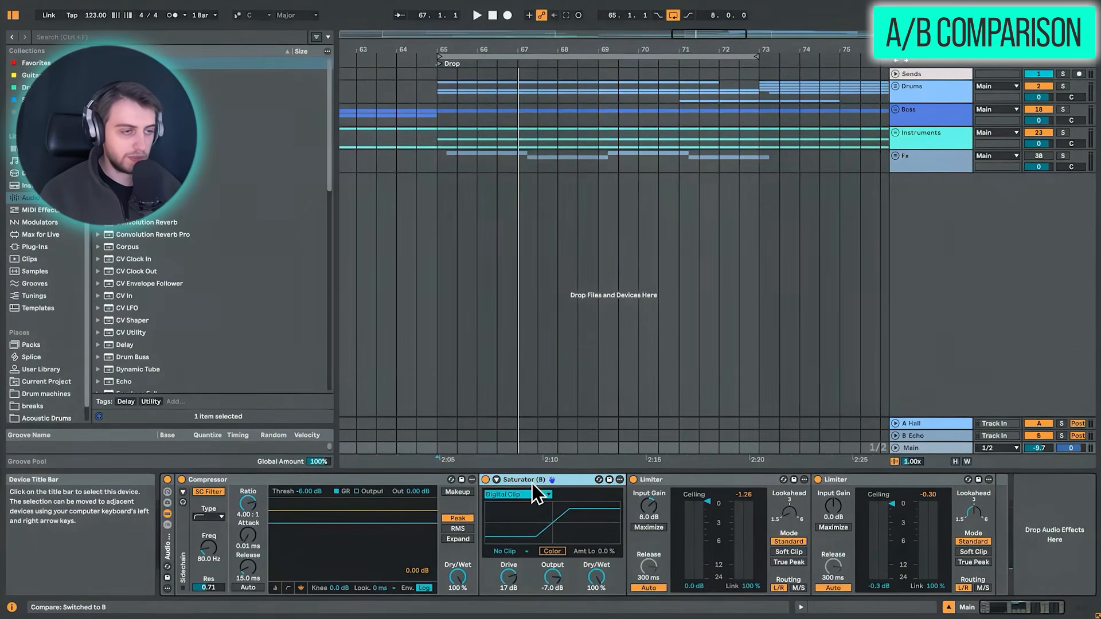
pyautogui.press('p')
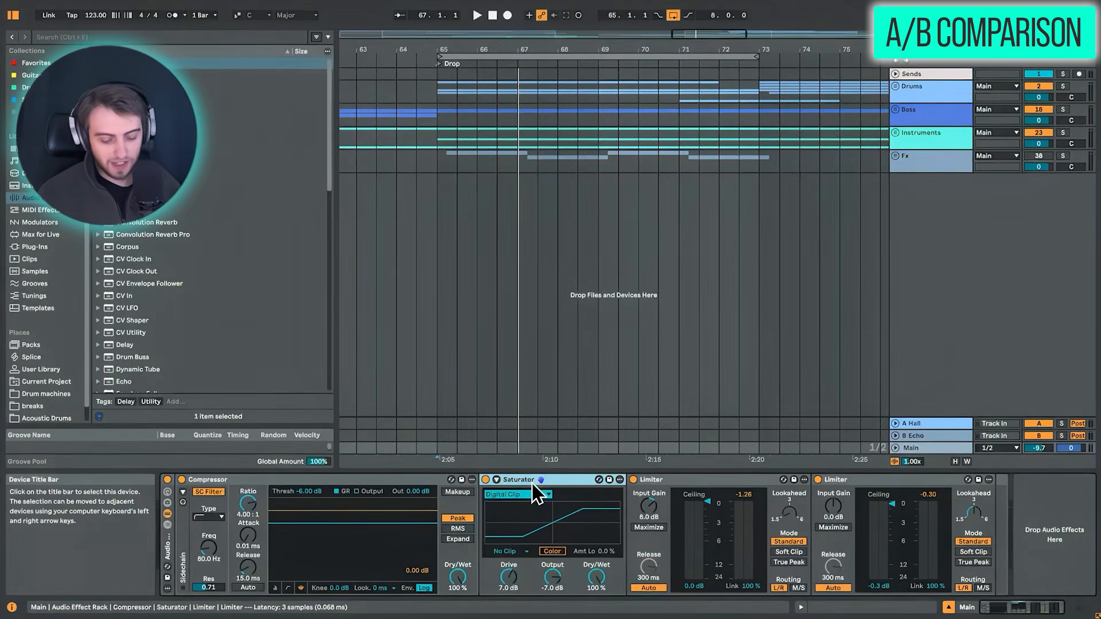
# - Play the drop while switching the Saturator to state B and back to A, and stop playback
pyautogui.press('space')
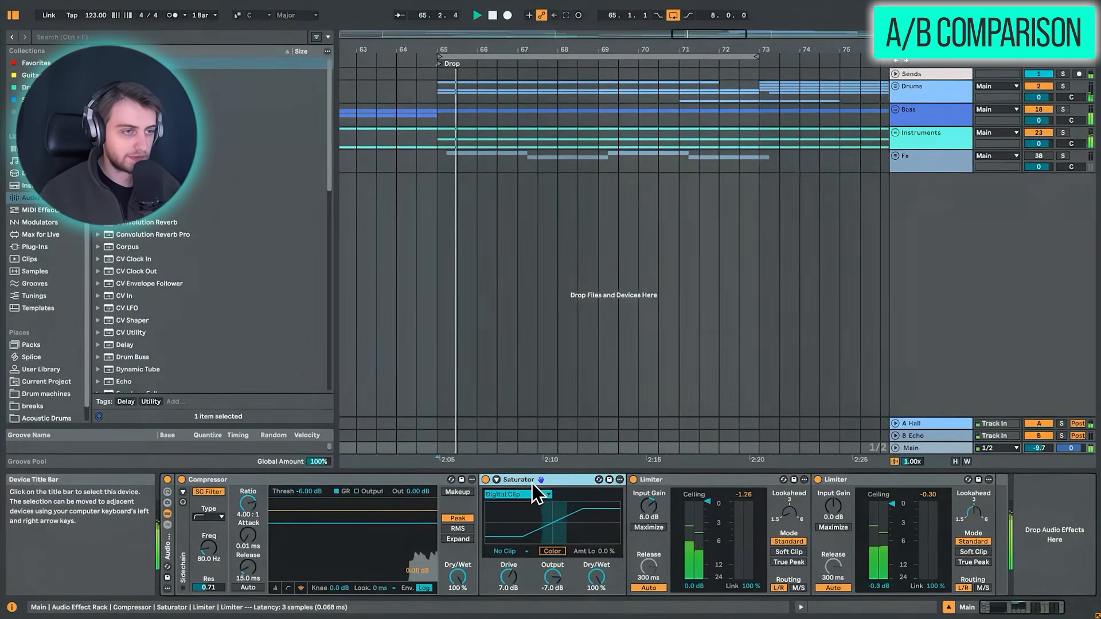
pyautogui.press('p')
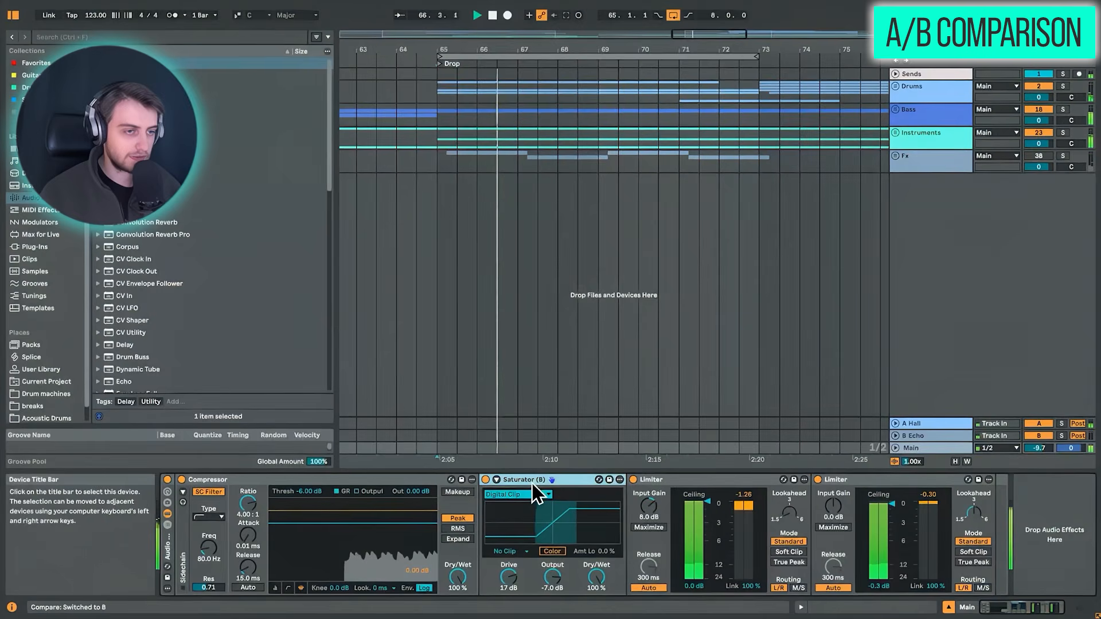
pyautogui.press('p')
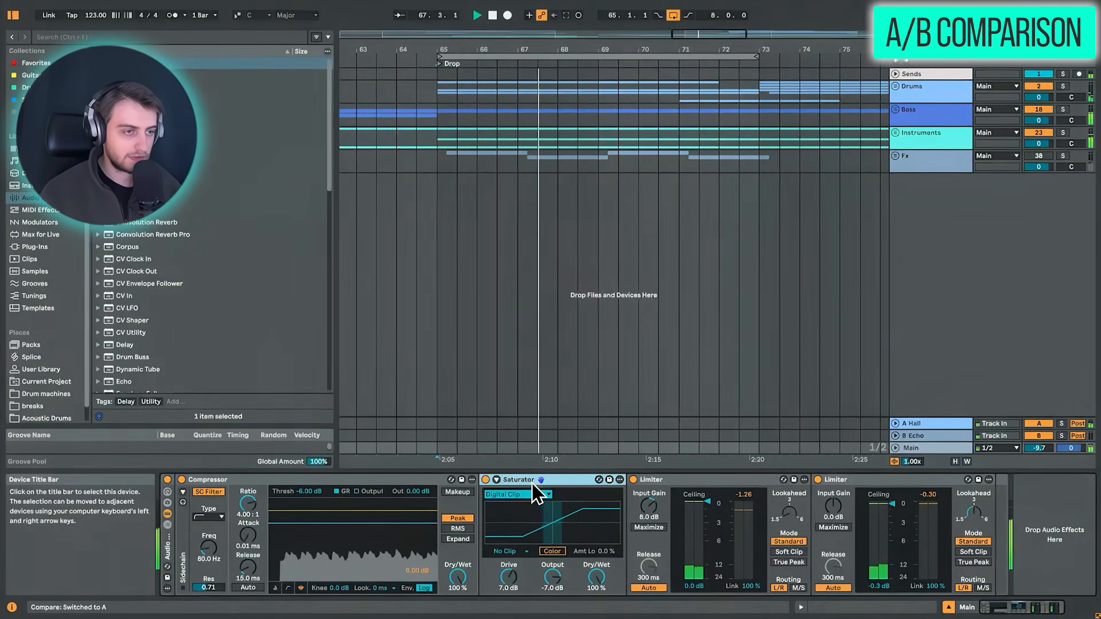
pyautogui.press('space')
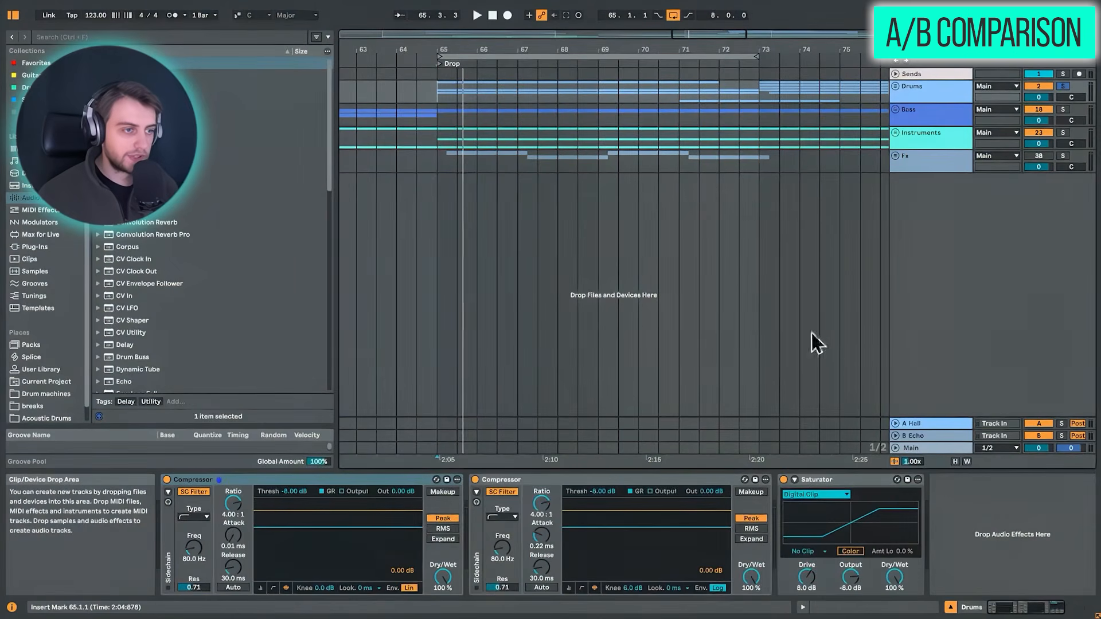
# - Select the Compressor on the Main track and toggle it to state A and back to B
pyautogui.click(913, 448)
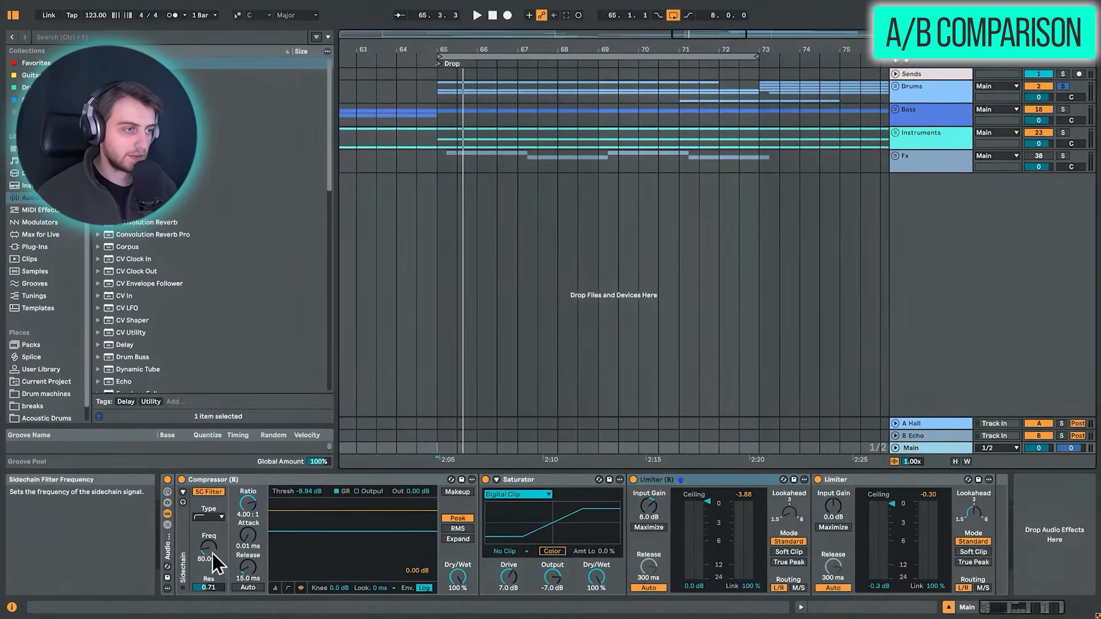
pyautogui.click(293, 481)
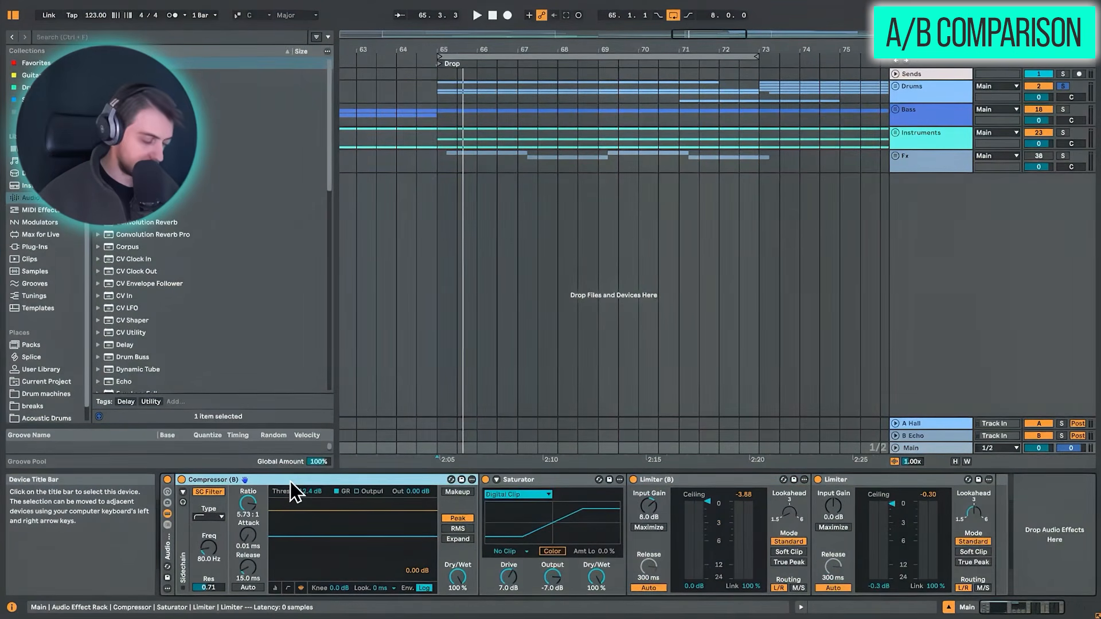
pyautogui.press('p')
pyautogui.press('p')
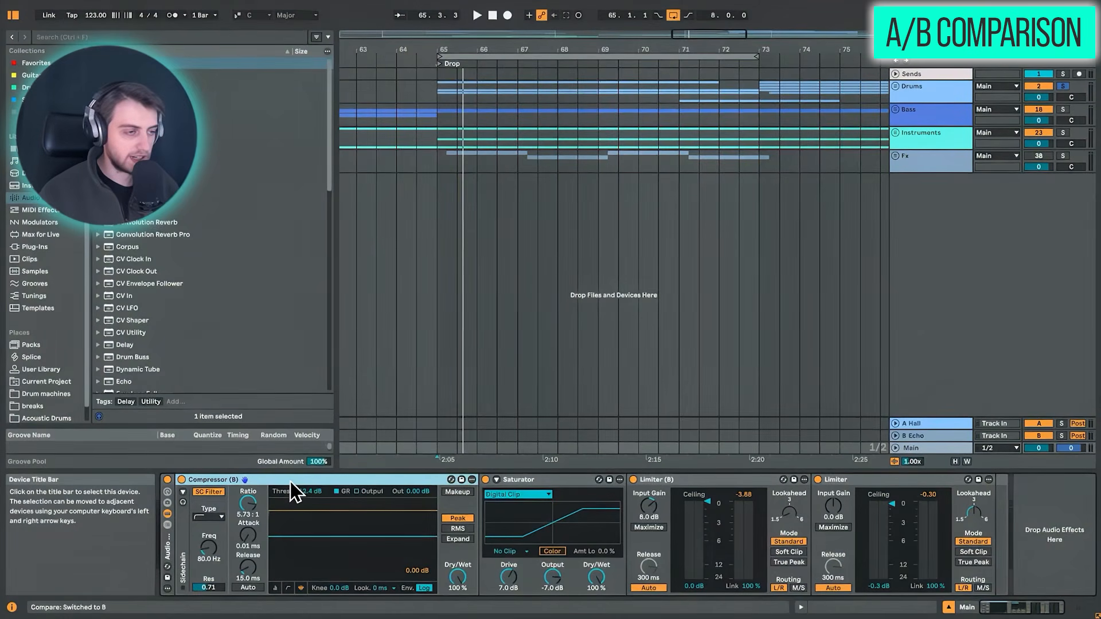
# - Play the drop while comparing the Compressor's A and B states, and stop with the device in state A
pyautogui.press('p')
pyautogui.press('space')
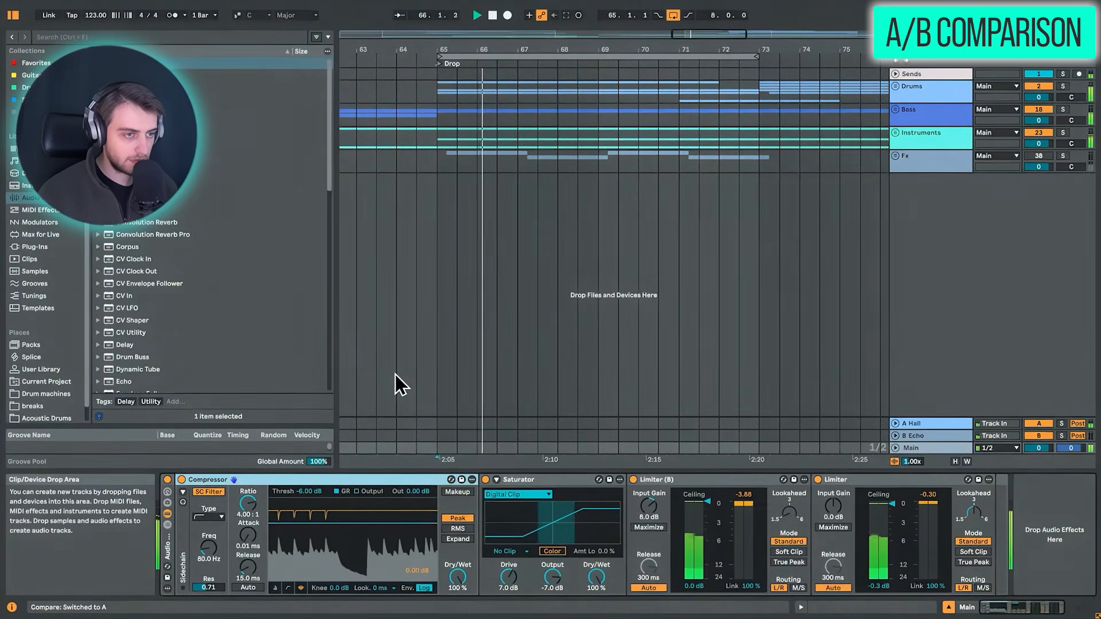
pyautogui.press('p')
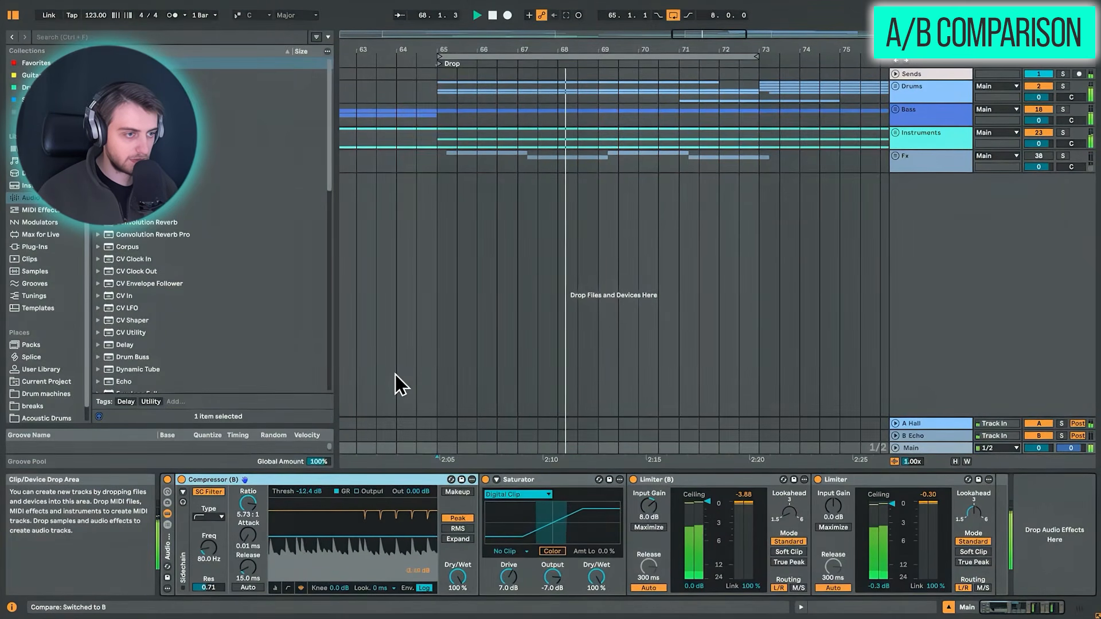
pyautogui.press('p')
pyautogui.press('space')
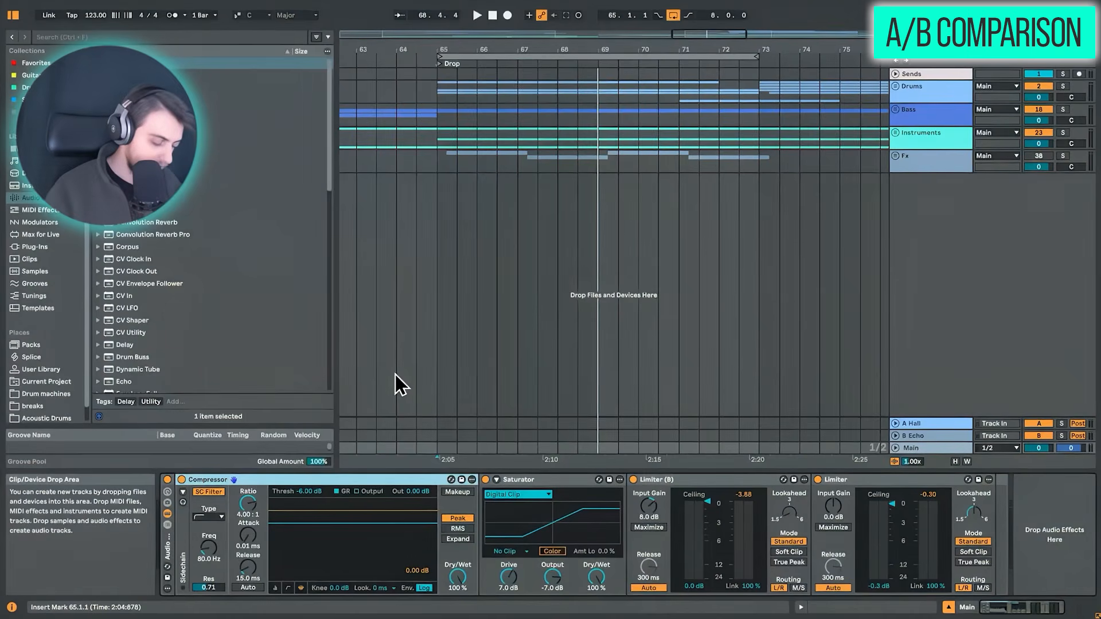
pyautogui.press('p')
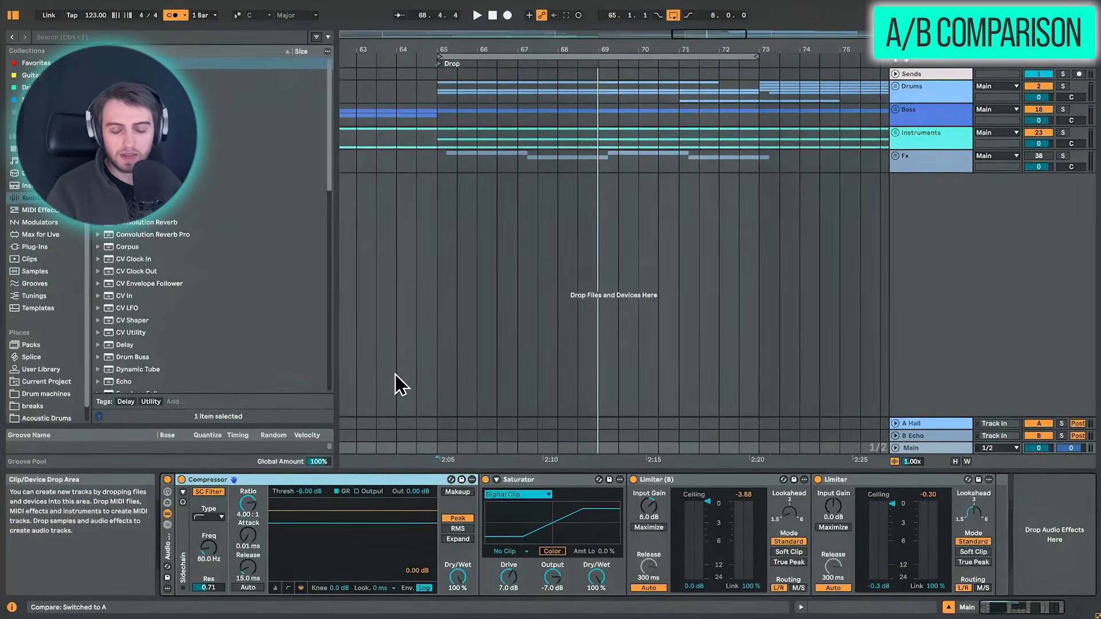